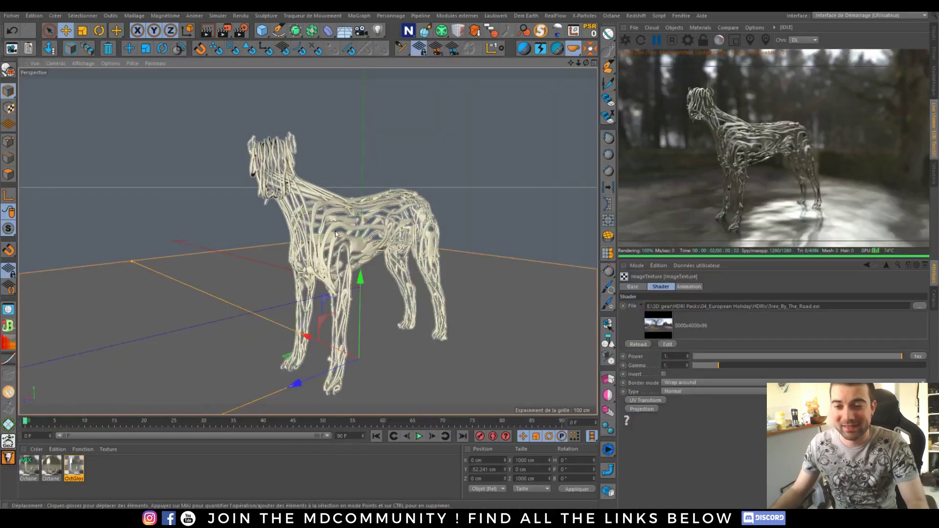
Step: Play back the wire dog animation in the viewport, stop it, and scrub back to frame 4
scroll(335, 234, "down", 5)
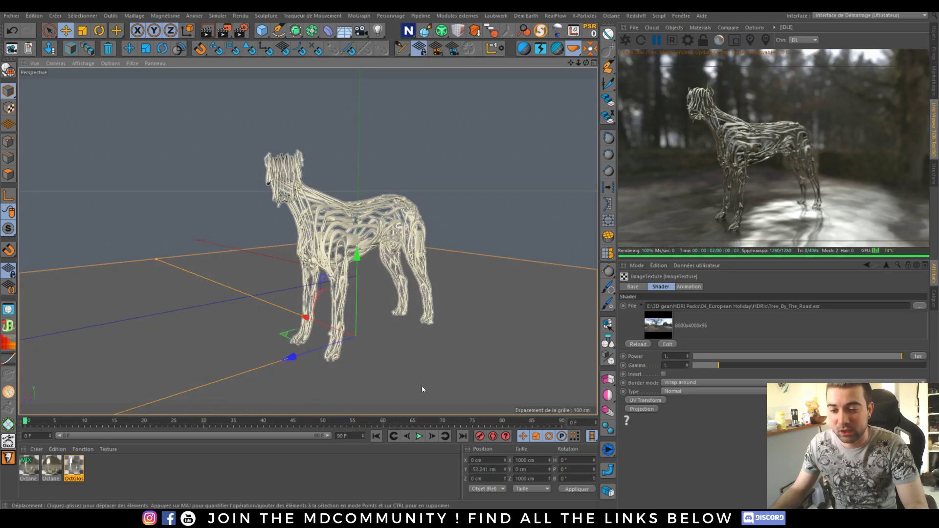
left_click(419, 436)
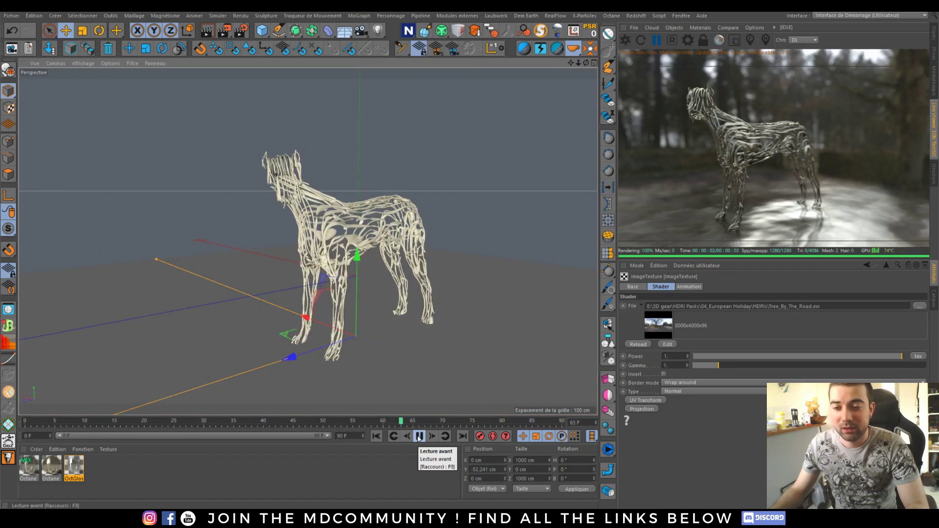
left_click(419, 437)
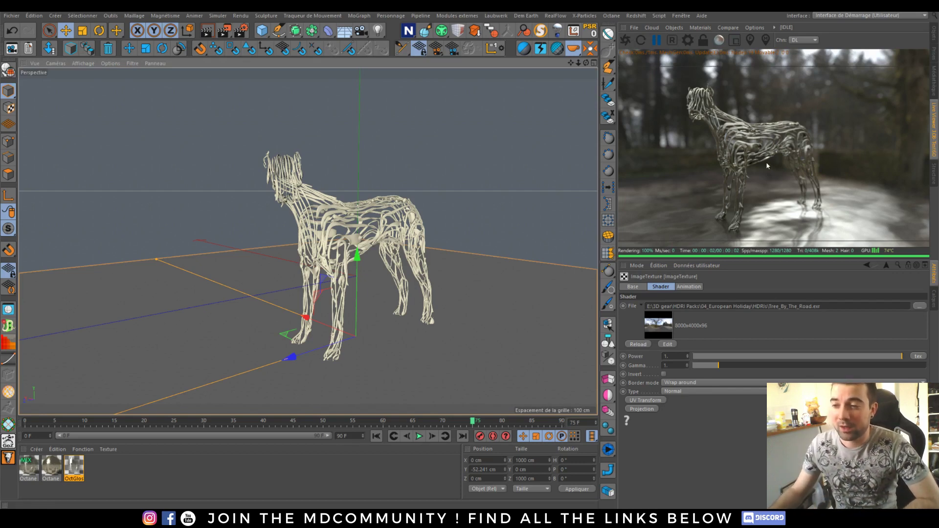
left_click(327, 219)
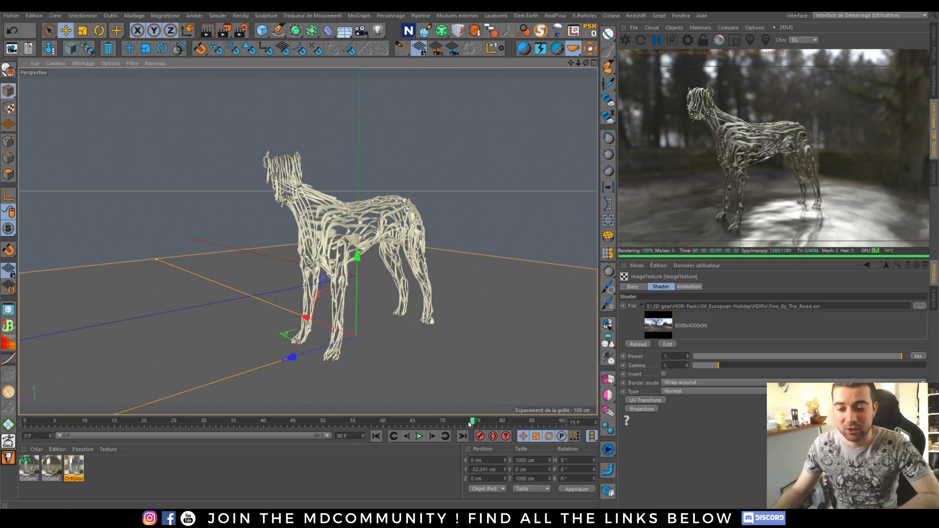
left_click_drag(472, 421, 49, 422)
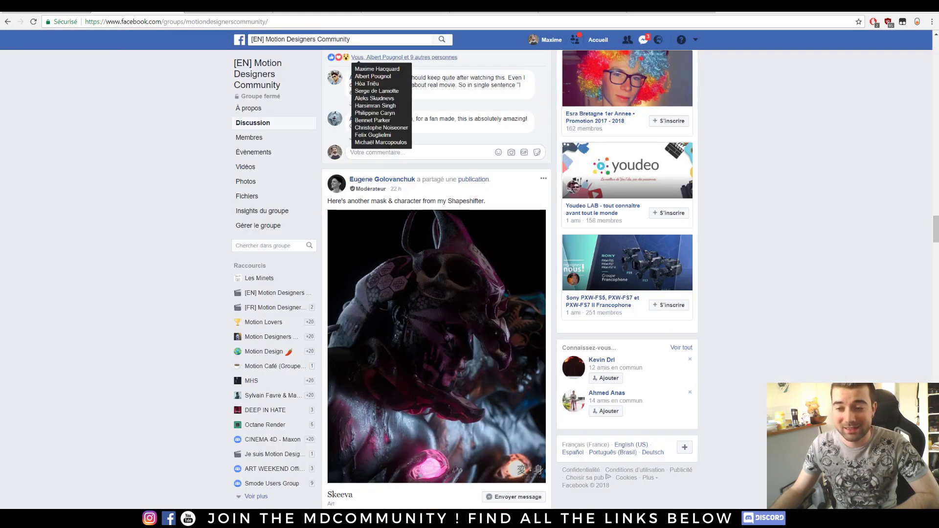
Step: Switch to the browser and browse the Motion Designers Community Facebook group up to its pinned post
scroll(411, 263, "up", 15)
scroll(411, 262, "up", 20)
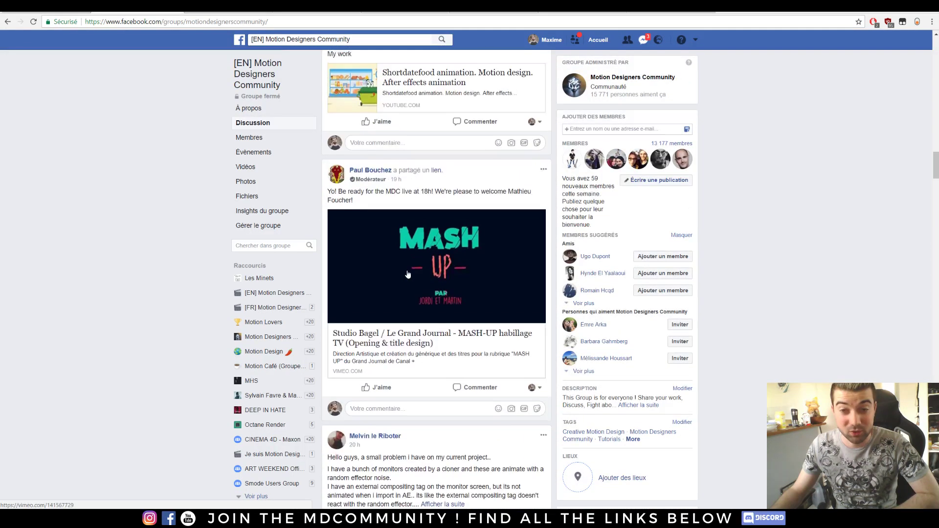
scroll(409, 285, "up", 15)
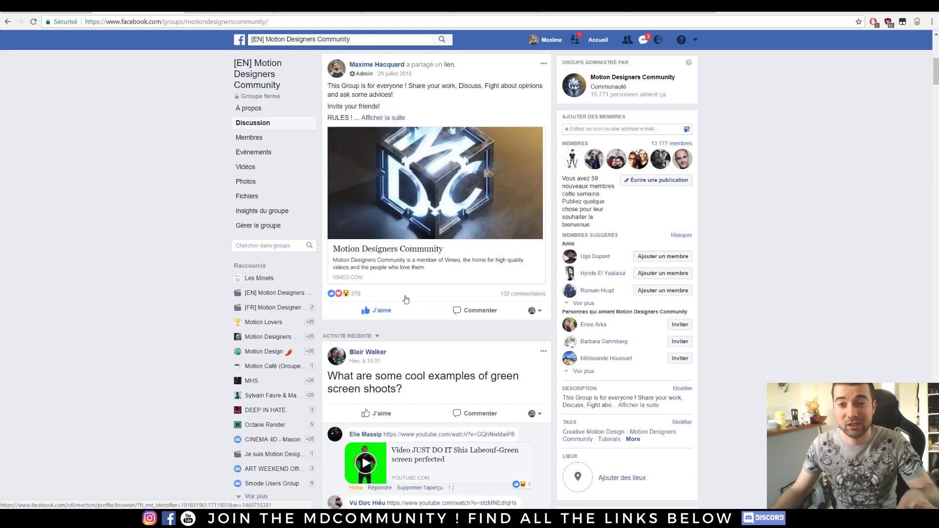
scroll(406, 296, "up", 2)
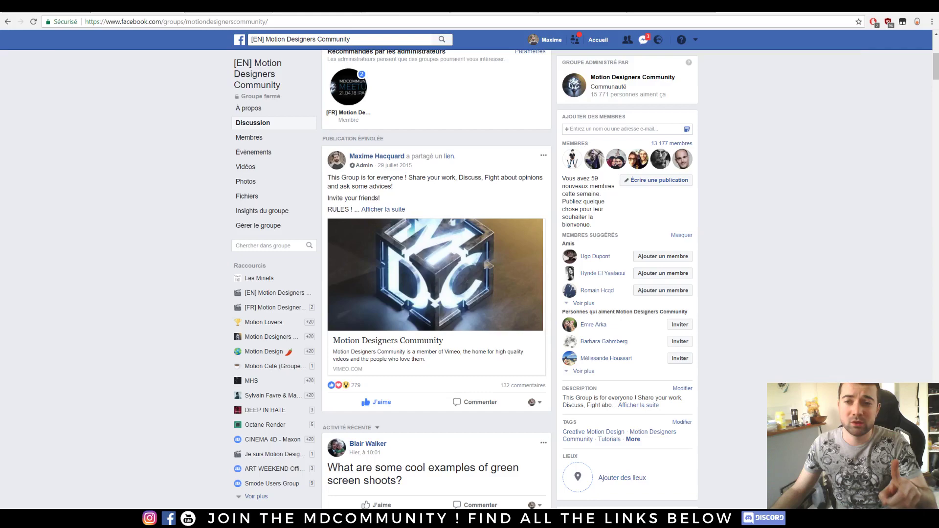
Step: Switch to the Motion Designers Community YouTube channel and look through its uploaded videos
key("ctrl+Tab")
scroll(117, 252, "down", 2)
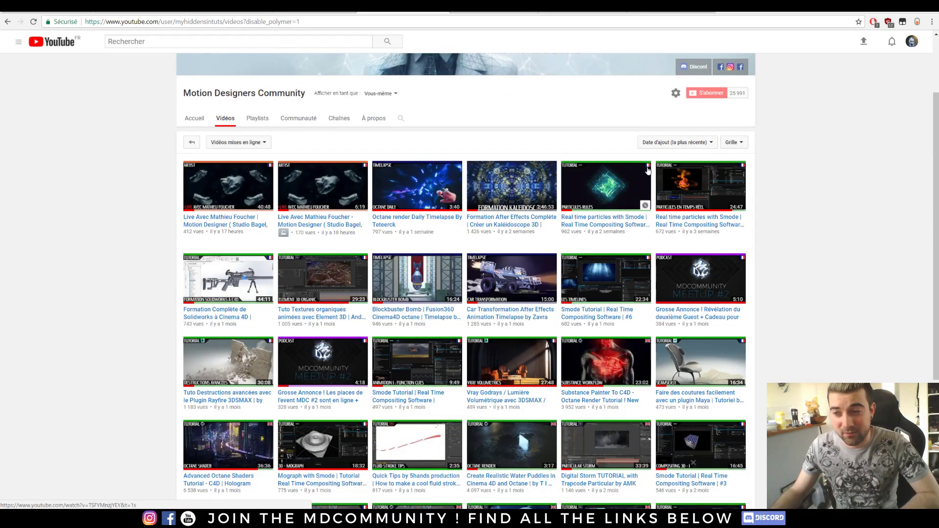
scroll(268, 297, "down", 3)
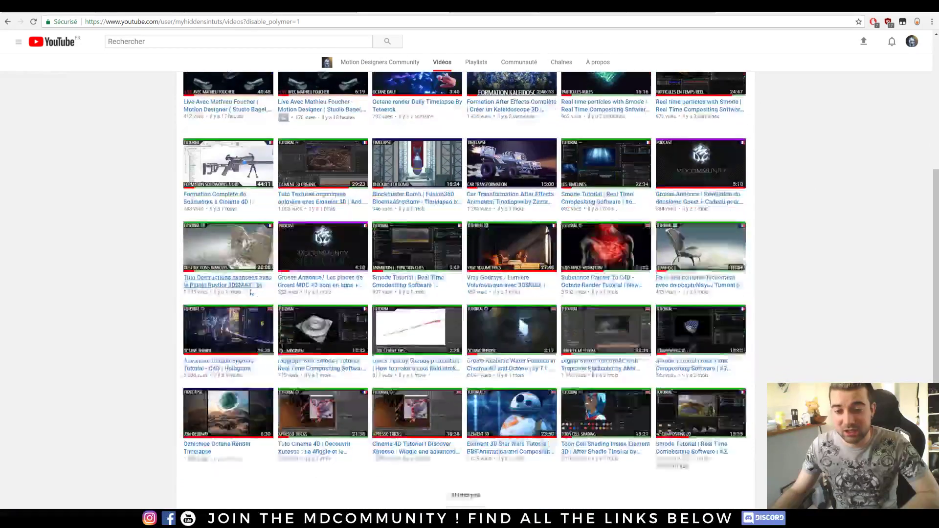
scroll(272, 290, "down", 2)
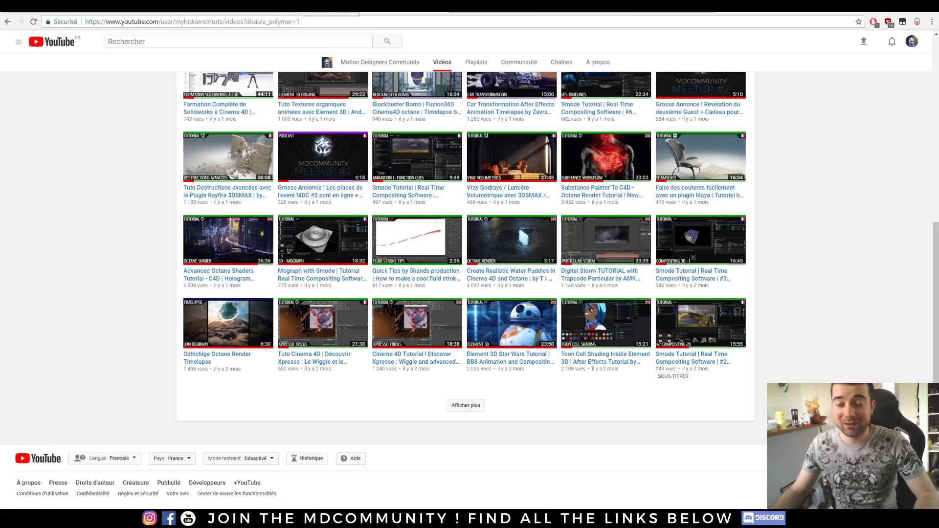
Step: Replay the IAMC 18 Opening Animated Short from the Facebook profile in the large player, mute it and skip through it
key("ctrl+Tab")
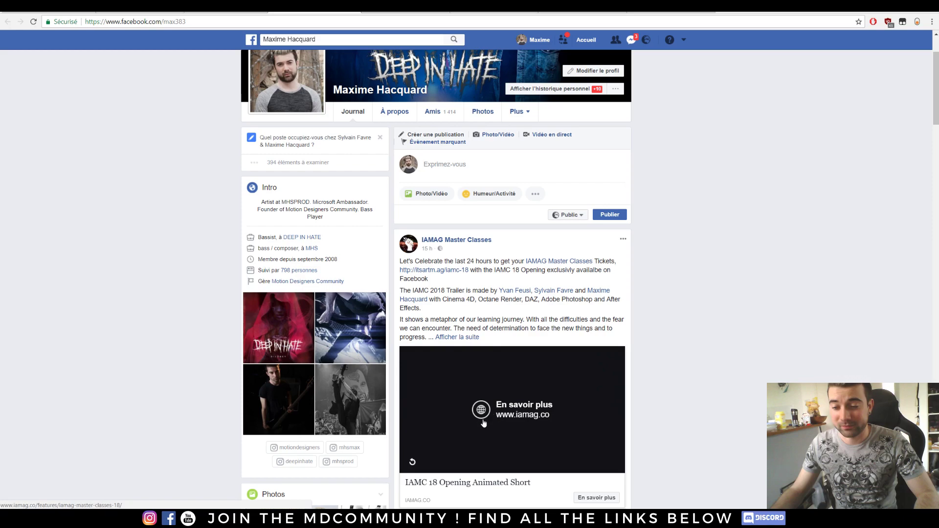
scroll(419, 369, "down", 2)
left_click(416, 373)
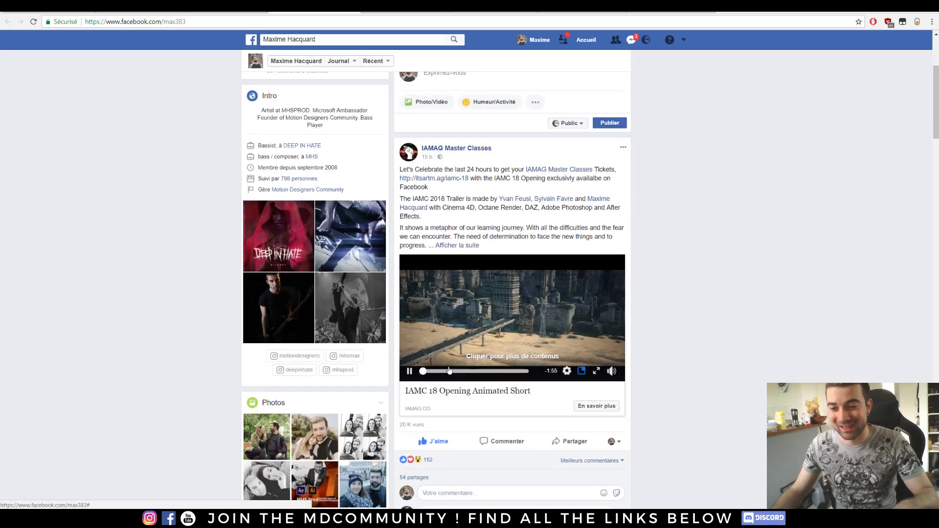
left_click(597, 371)
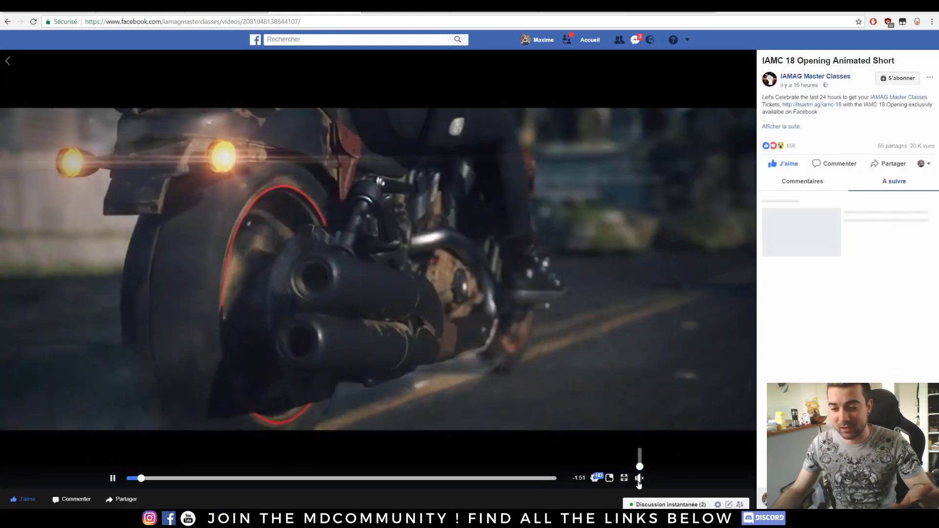
left_click(639, 478)
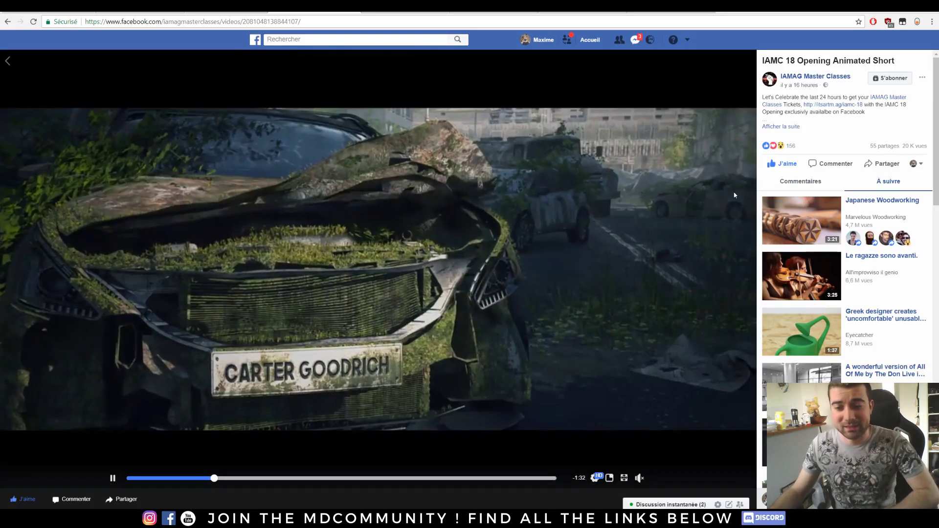
left_click(423, 479)
left_click_drag(435, 478, 356, 479)
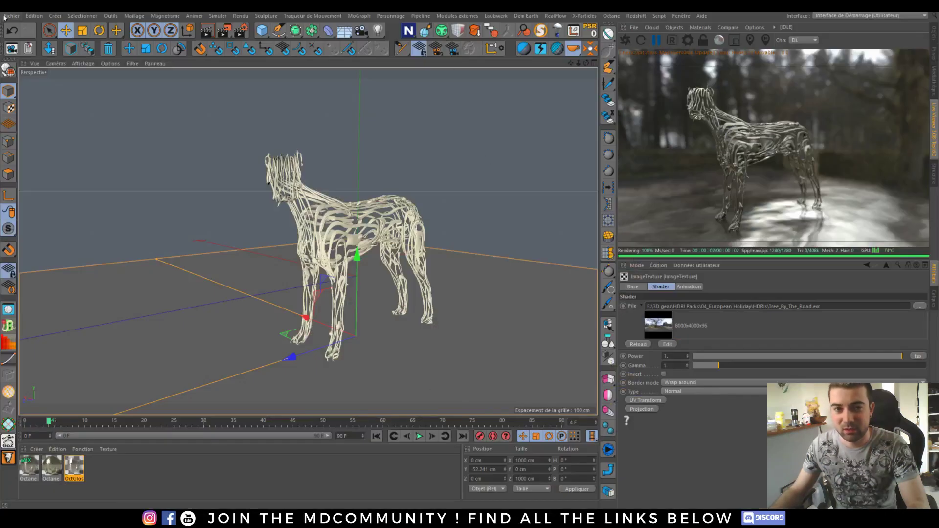
Step: Switch back to Cinema 4D and create a new empty project
left_click(12, 15)
left_click(25, 29)
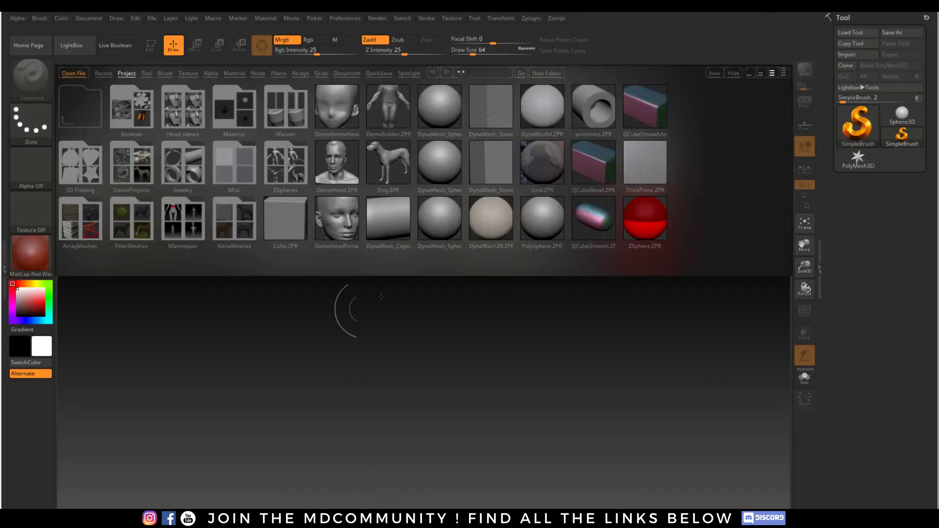
Step: Switch to ZBrush, load the Dog.ZTL tool from LightBox, and close LightBox
left_click(148, 73)
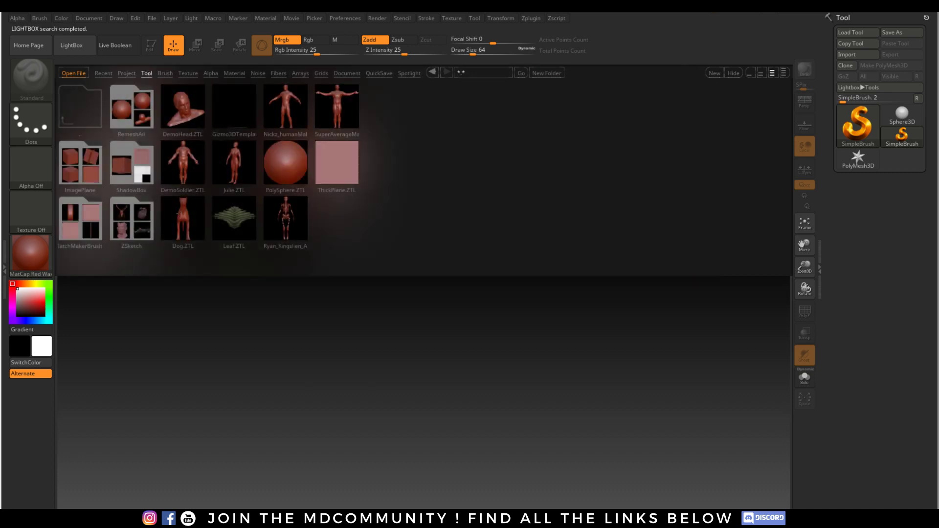
double_click(181, 217)
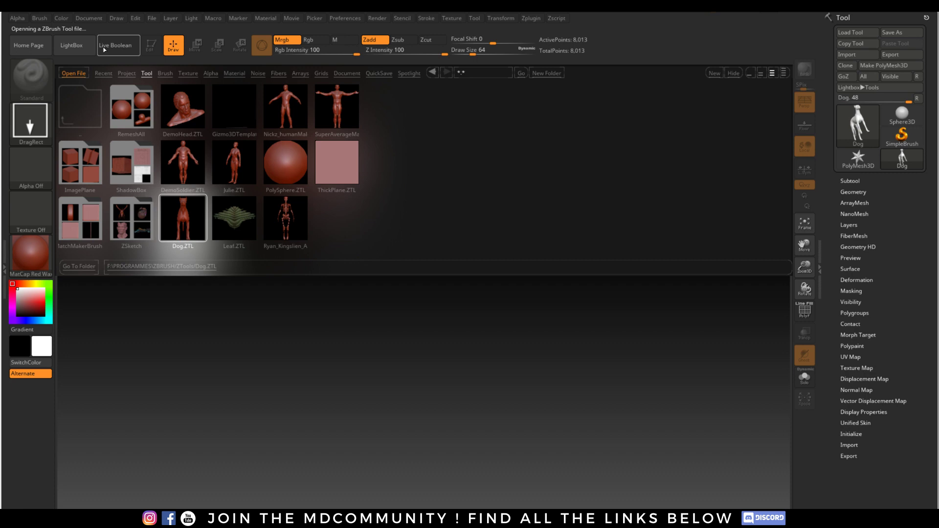
left_click(75, 45)
Step: Draw the dog upright on the canvas in front view and turn on Edit mode
left_click_drag(414, 286, 498, 404)
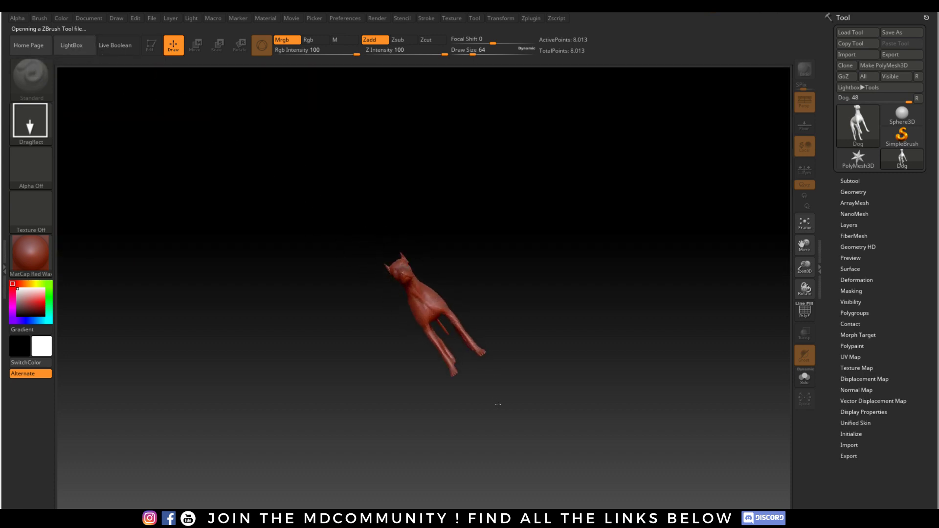
mouse_move(498, 404)
left_mouse_down()
mouse_move(420, 440)
mouse_move(416, 460)
left_mouse_up()
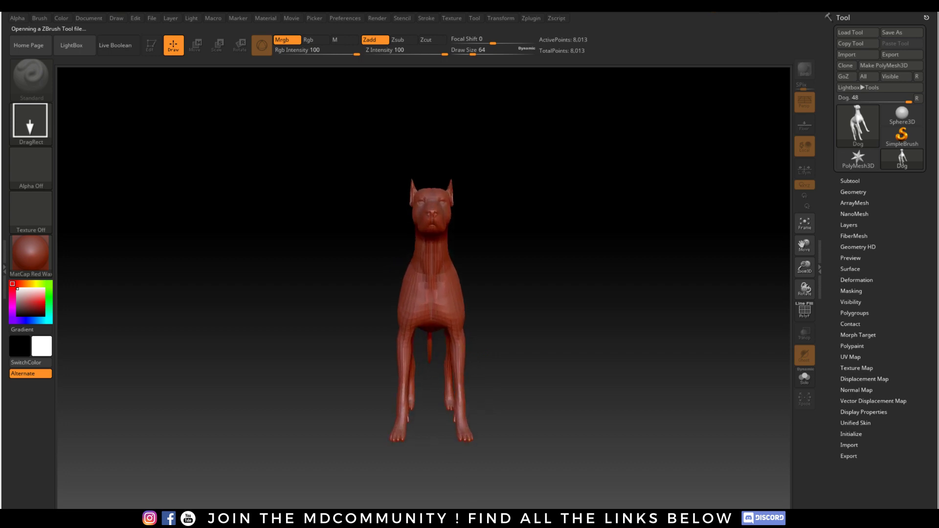
key("t")
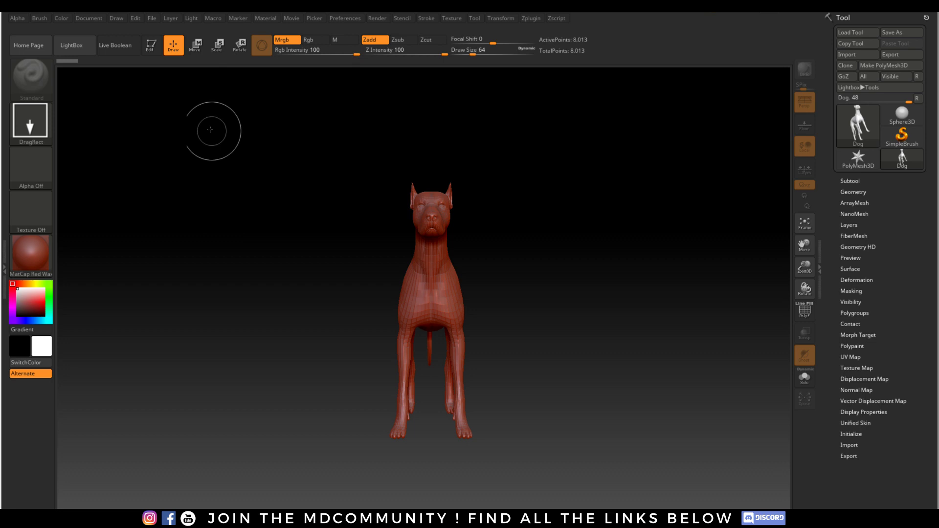
left_click(150, 45)
Step: Divide the dog's geometry three times to reach subdivision level 4
left_click_drag(512, 308, 615, 354)
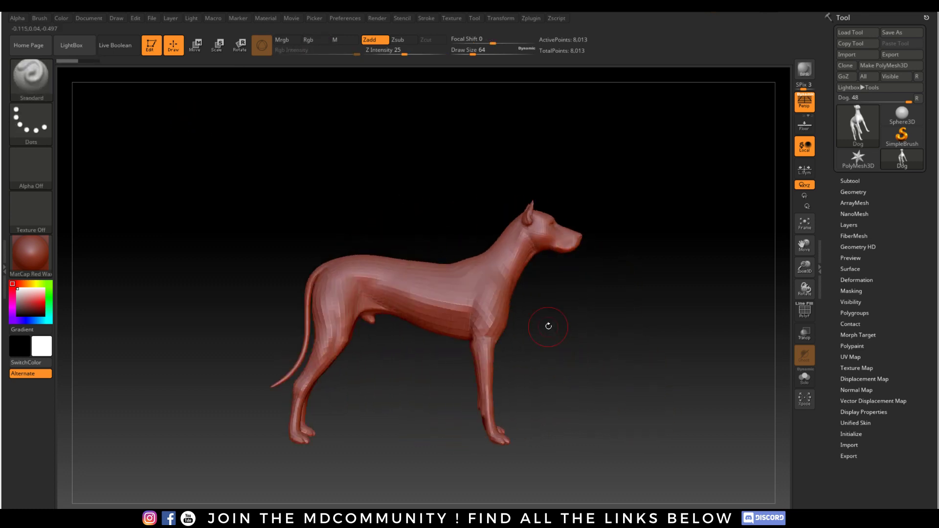
left_click_drag(547, 325, 563, 357, "alt")
left_click_drag(579, 404, 589, 366, "alt")
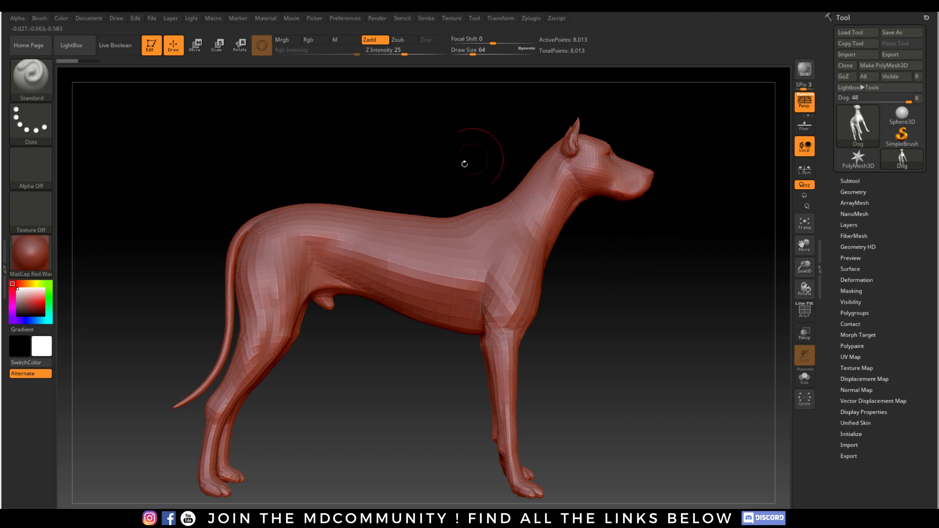
left_click(853, 191)
left_click(856, 273)
left_click(856, 273)
left_click(856, 273)
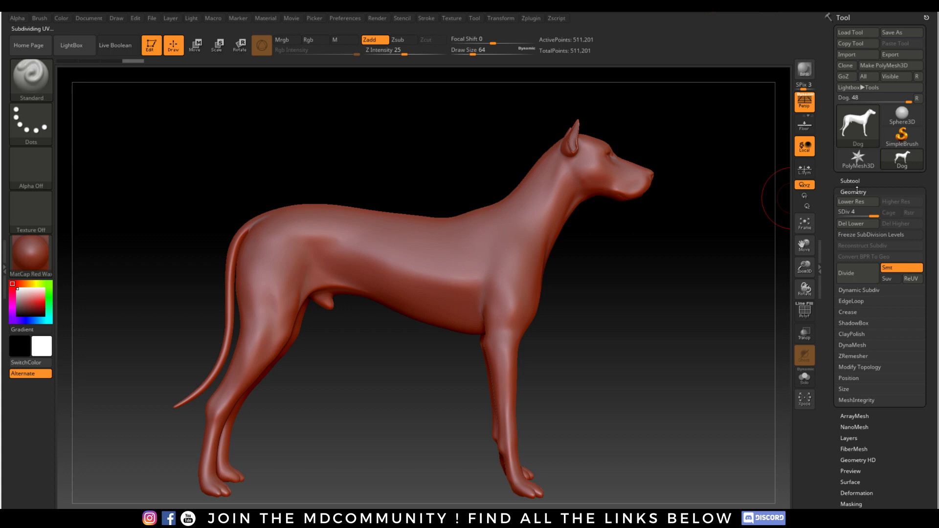
left_click(850, 191)
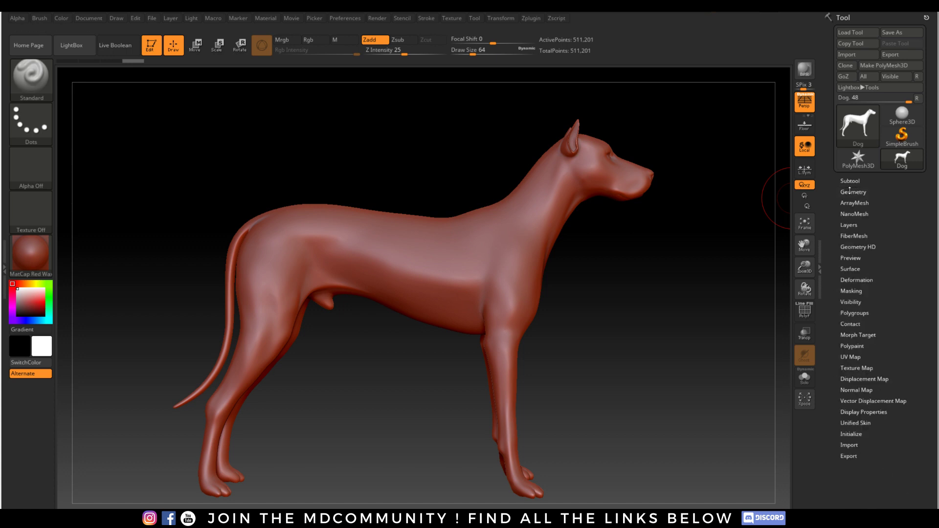
Step: Add surface noise to the dog, set the second noise colour to blue, and activate NoisePlug
left_click(851, 269)
left_click(850, 279)
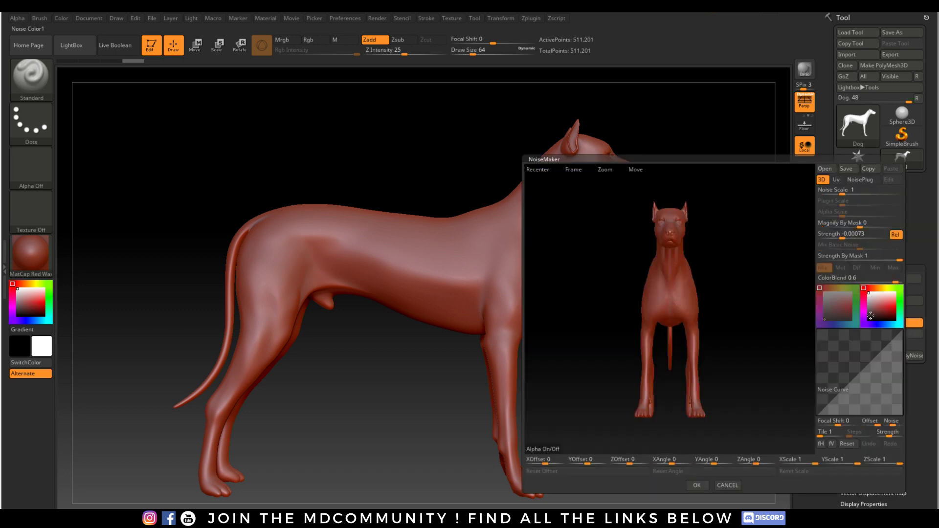
left_click(885, 325)
left_click_drag(732, 311, 758, 307)
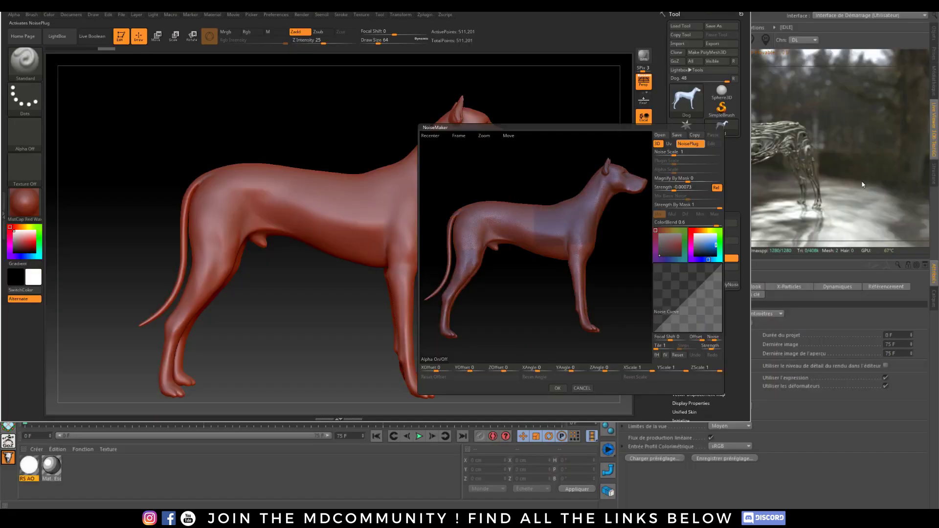
left_click(862, 180)
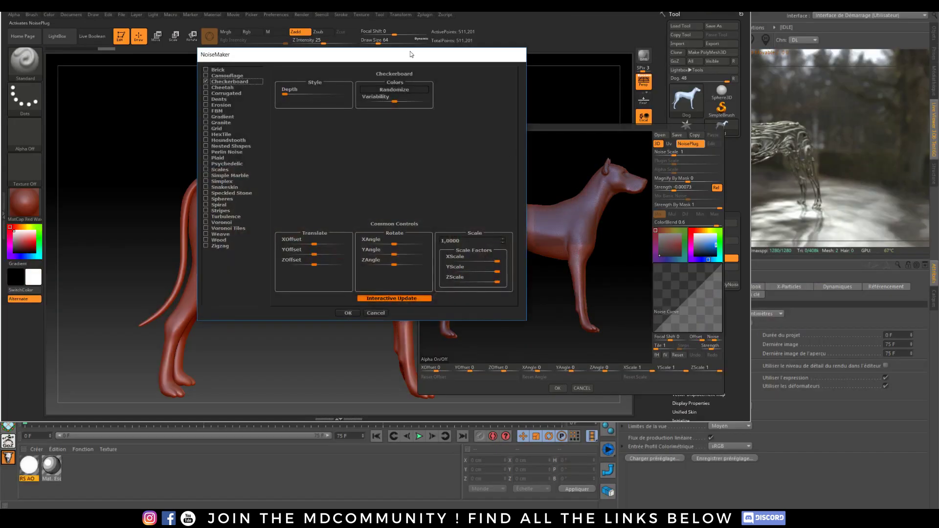
Step: Try the FBM, Spheres and Spiral noise patterns on the dog, lowering the Y scale of the Spiral
left_click(205, 110)
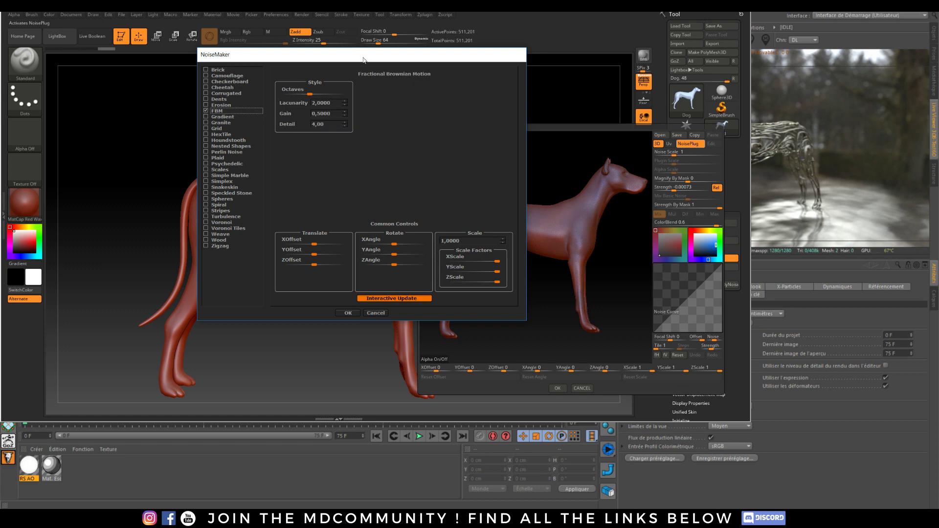
left_click_drag(364, 59, 267, 83)
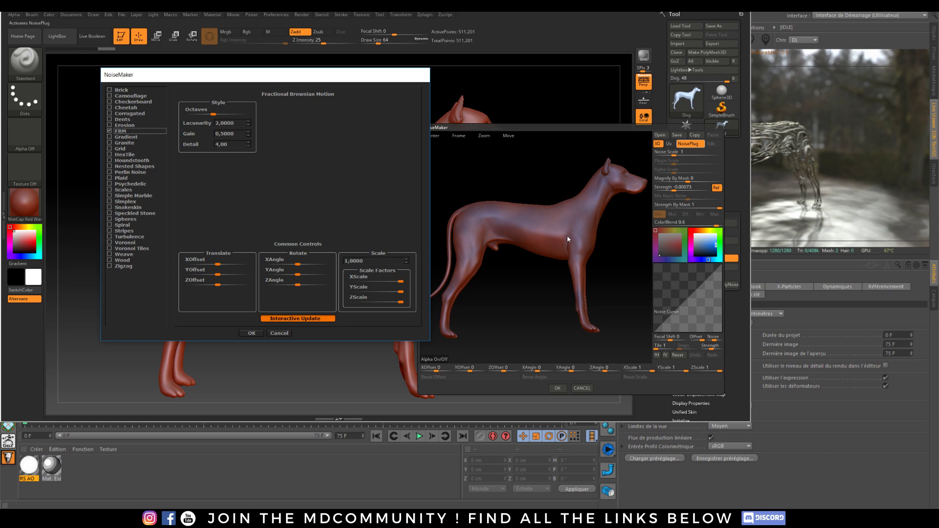
left_click(110, 219)
left_click(109, 225)
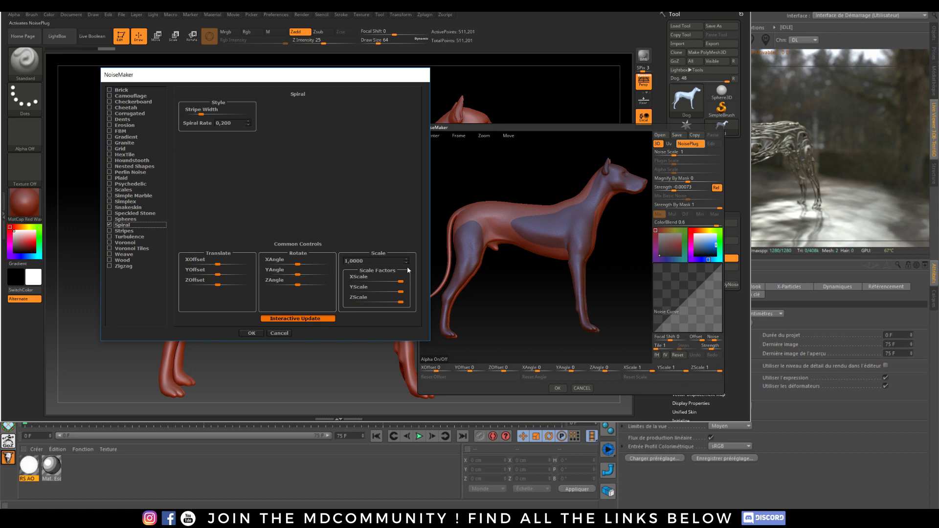
left_click_drag(400, 291, 342, 291)
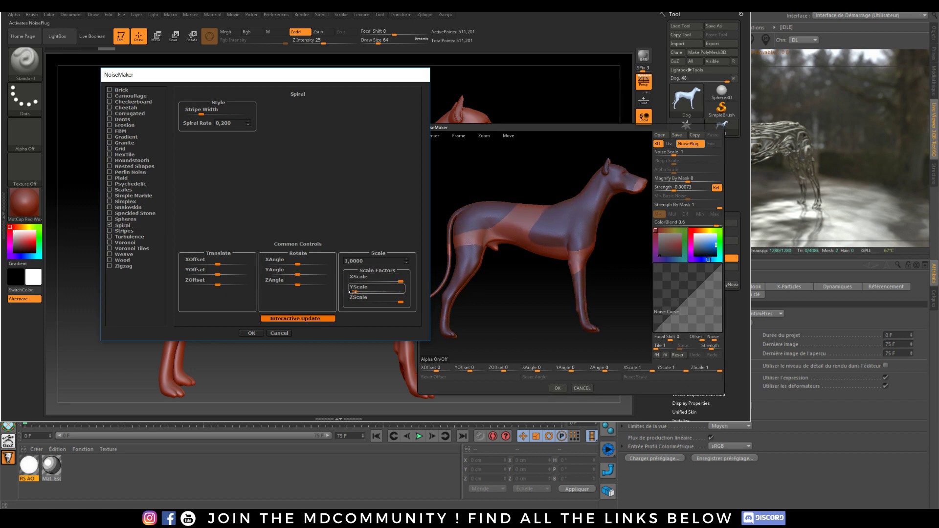
Step: Apply the Stripes noise pattern to the dog with a scale of 0.02 and accept the surface noise
left_click(110, 231)
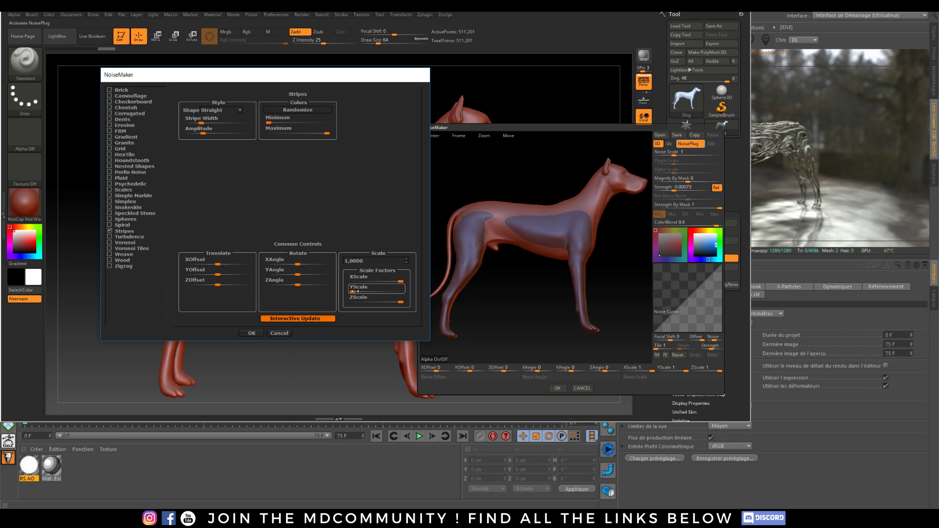
left_click(352, 261)
type("0.02")
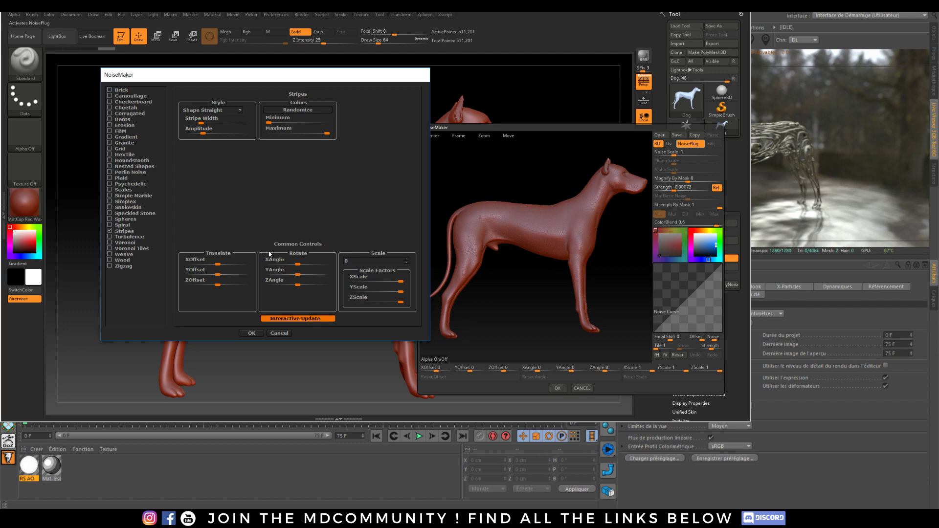
type("02")
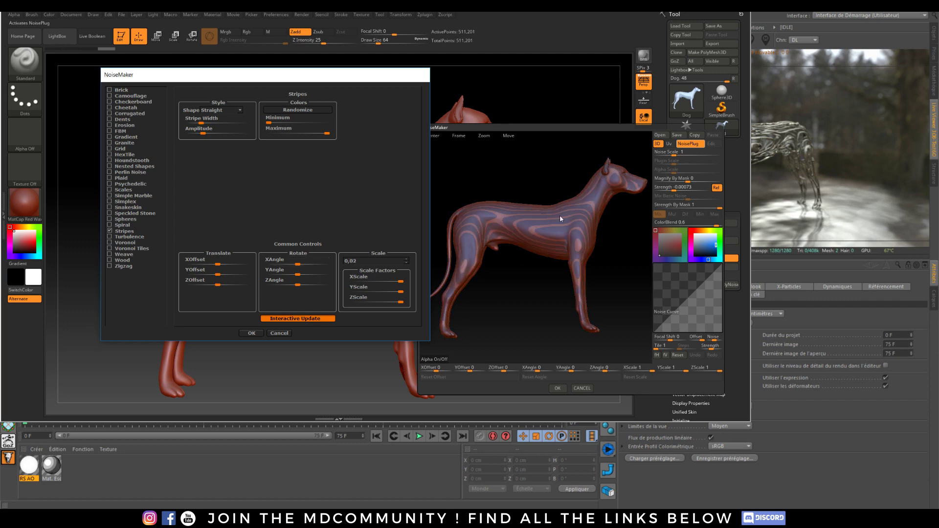
left_click(250, 334)
left_click(557, 388)
Step: Maximise the ZBrush window and mask the dog by its striped surface noise
key("super+Down")
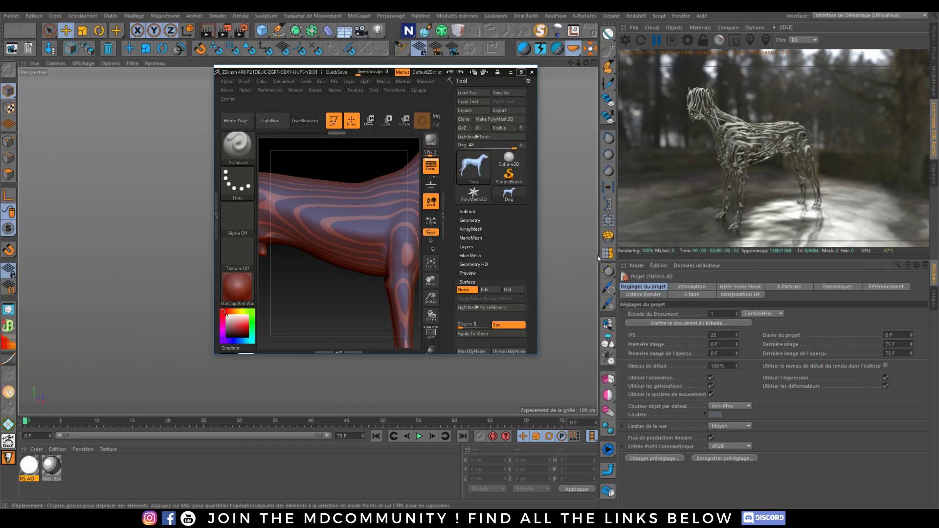
left_click(521, 72)
left_click_drag(534, 143, 589, 273)
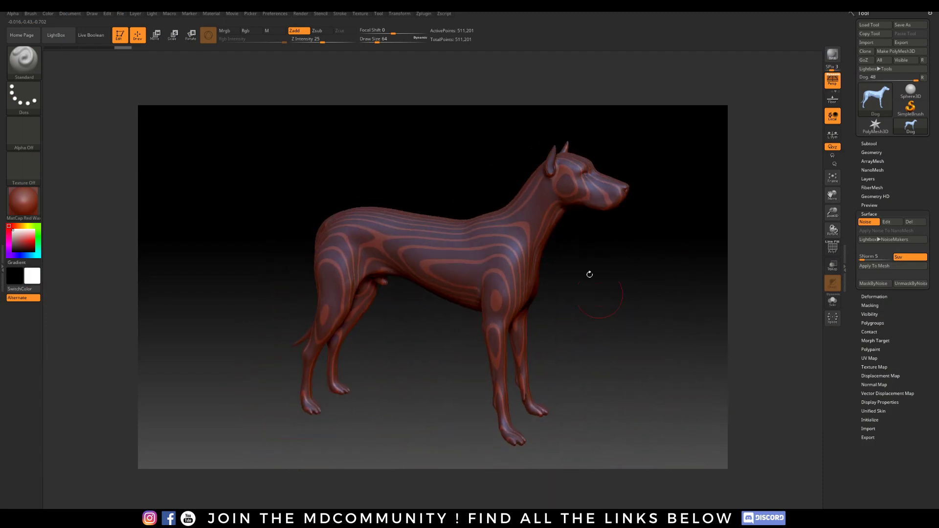
left_click(870, 283)
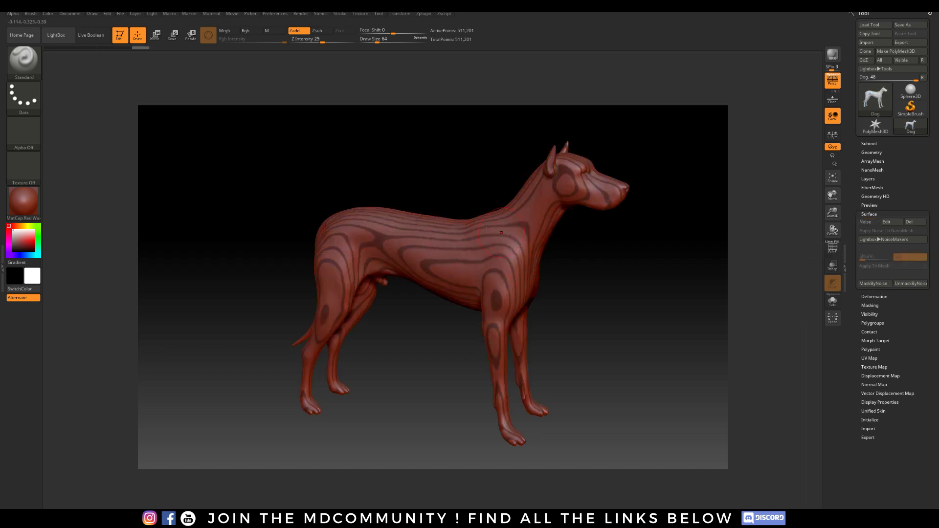
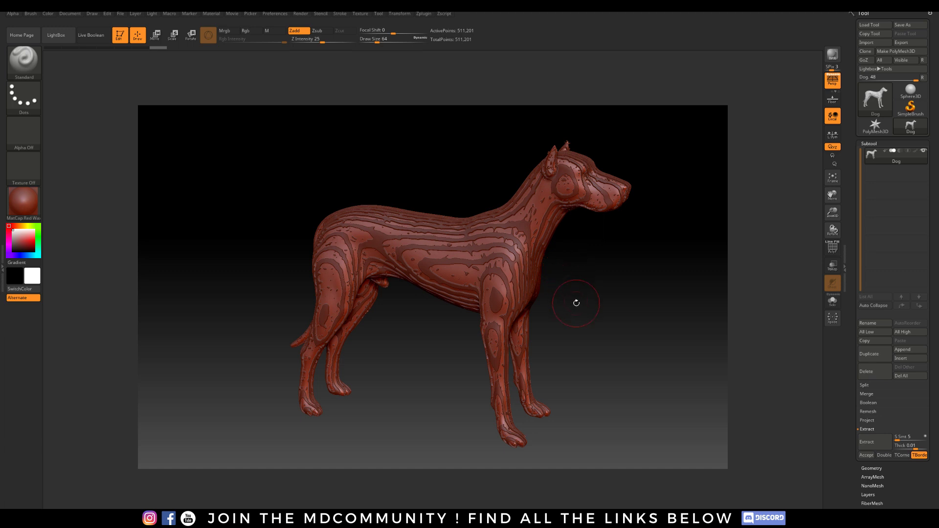
Step: Undo the last extraction preview and sharpen the dog's stripe mask twice
key("ctrl+z")
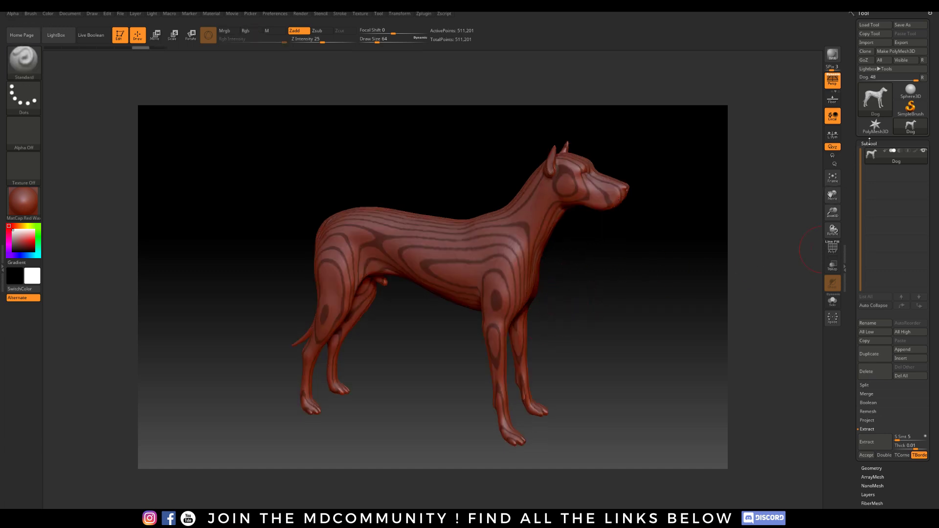
left_click(869, 143)
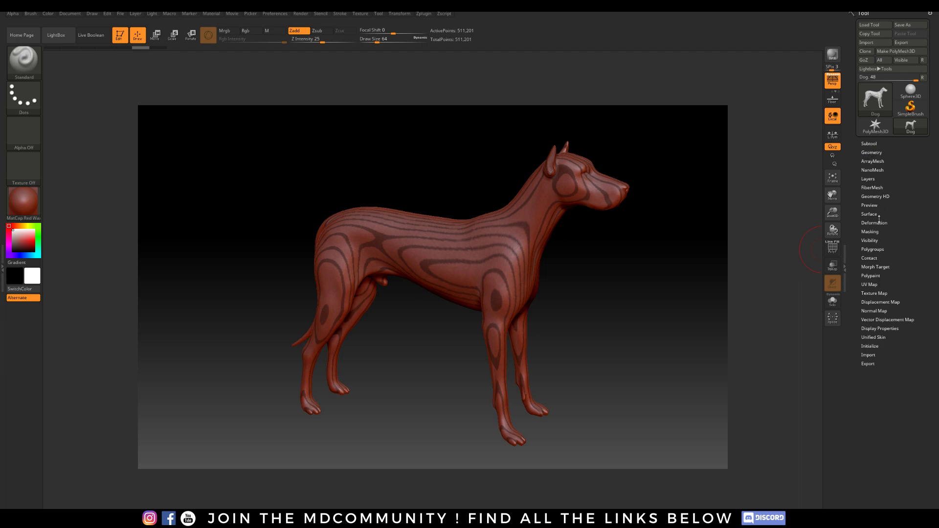
left_click(873, 230)
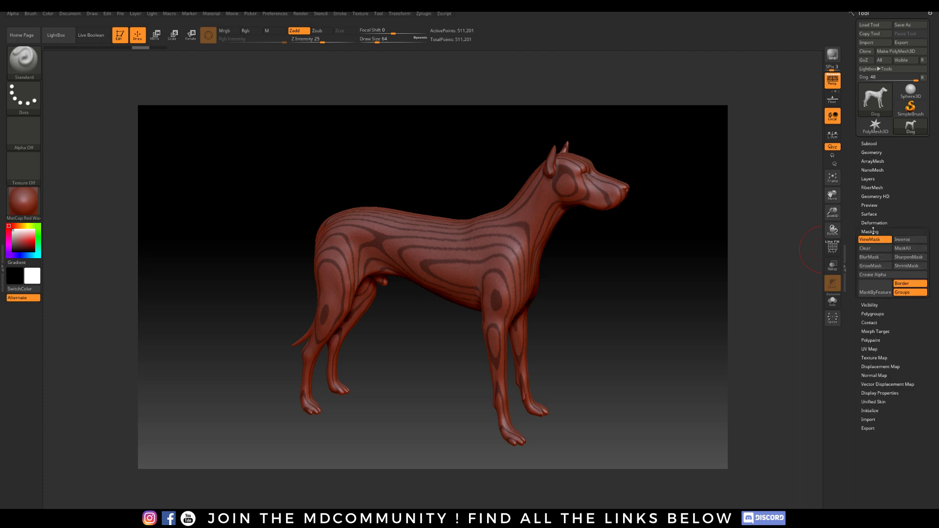
left_click(913, 262)
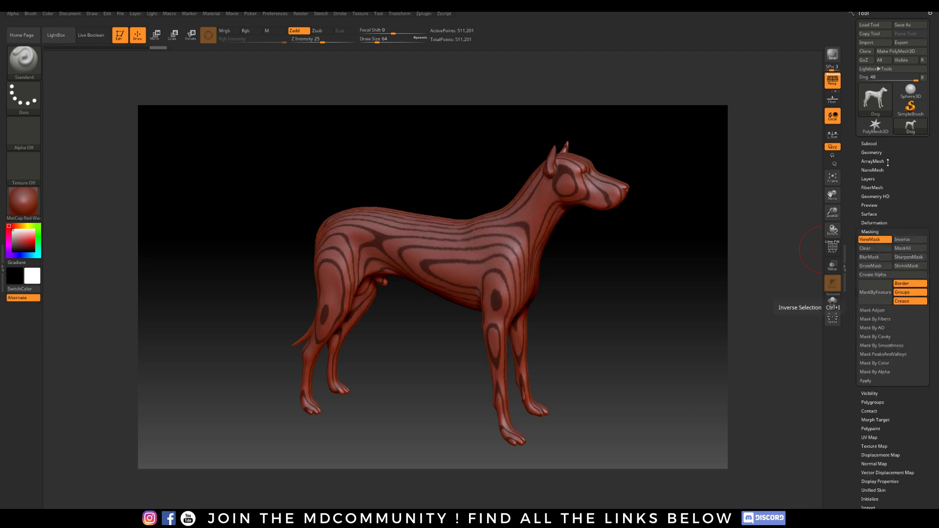
left_click(913, 262)
Step: Extract the masked stripes of the dog and accept the result as a new subtool
left_click(868, 144)
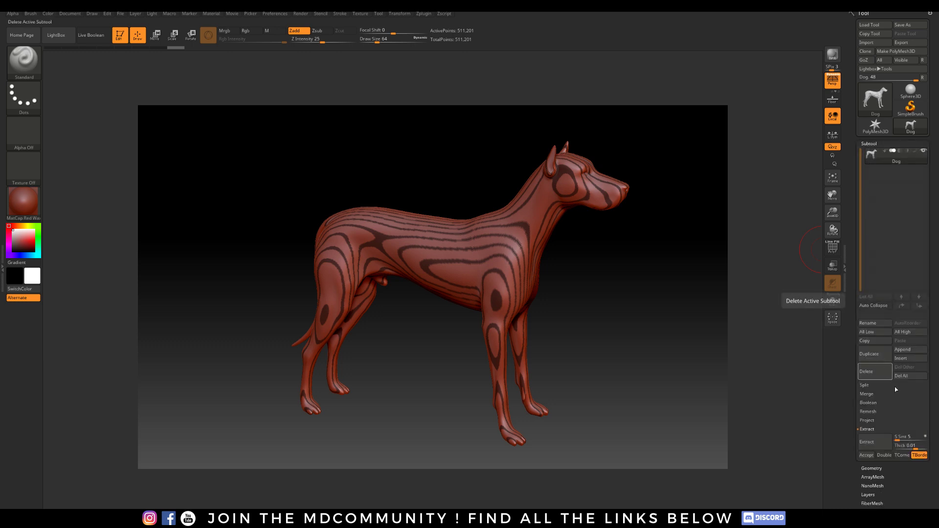
left_click(875, 442)
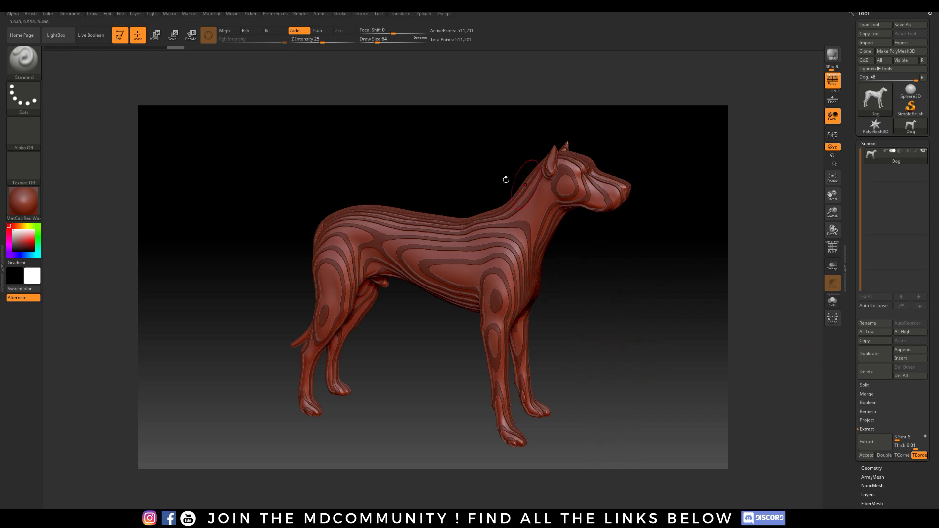
left_click_drag(664, 308, 788, 430)
left_click(868, 443)
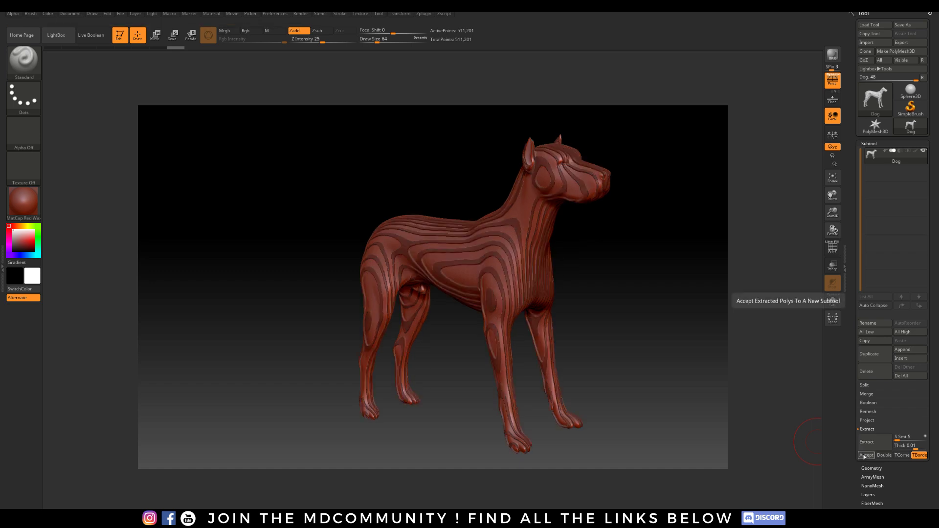
left_click(866, 456)
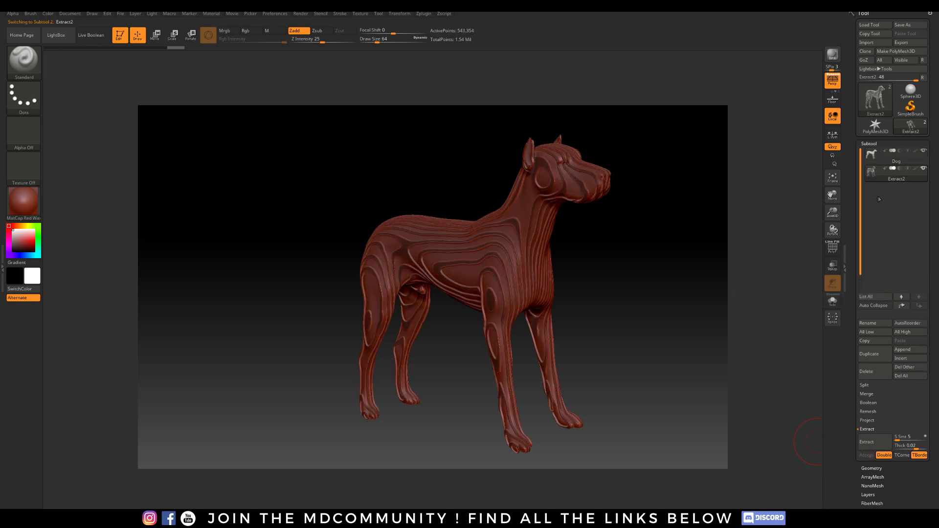
Step: Hide the original dog to inspect the extracted wire mesh from the side, and show the dog again
left_click(924, 151)
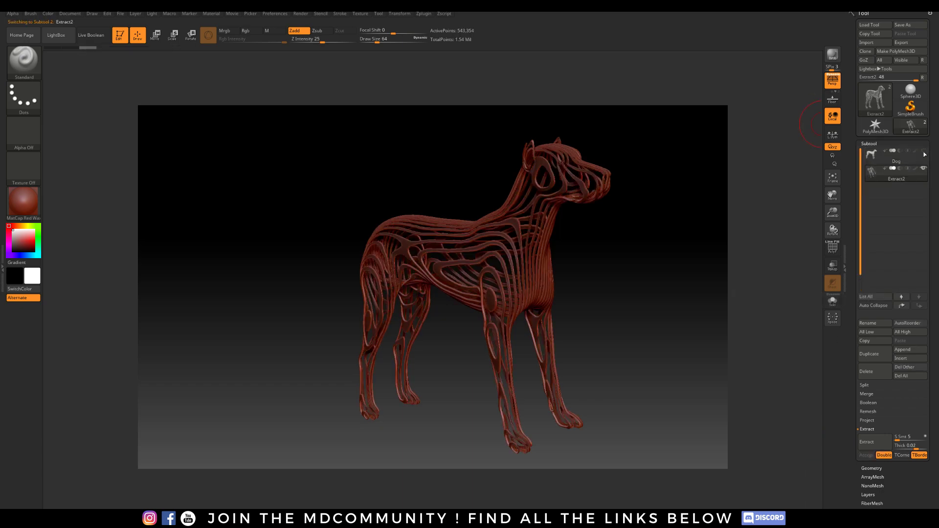
left_click_drag(659, 278, 783, 235)
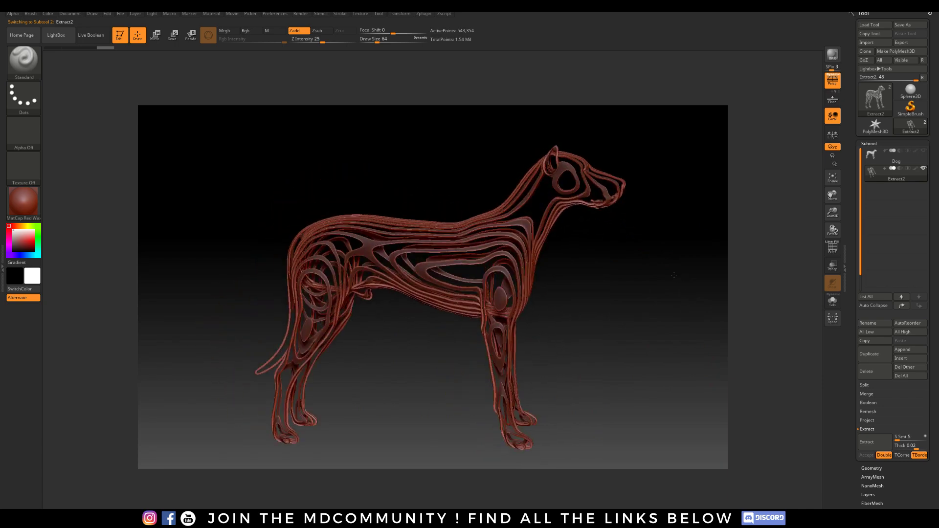
left_click(924, 151)
left_click_drag(652, 280, 692, 310)
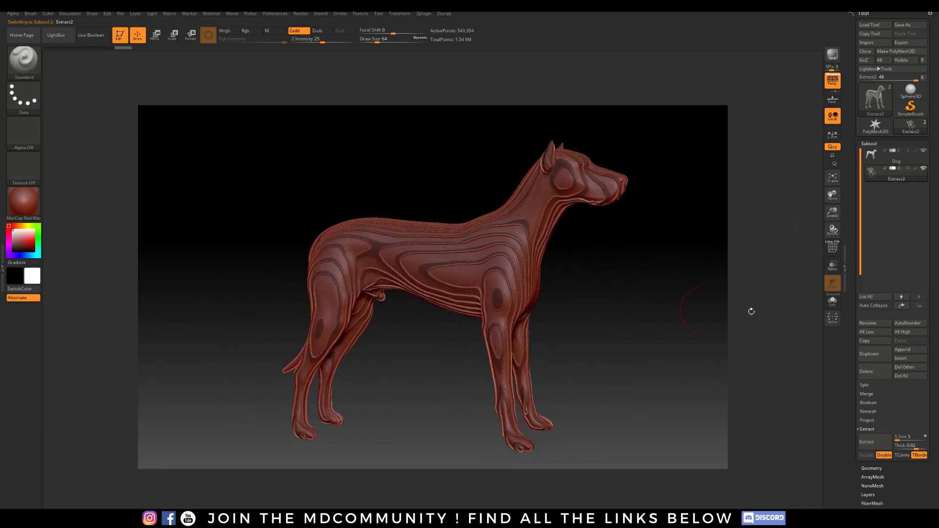
Step: Remesh the extracted stripes with ZRemesher at a target polygon count of 5 and check the result from the other side
mouse_move(877, 172)
left_click(870, 143)
left_click(878, 152)
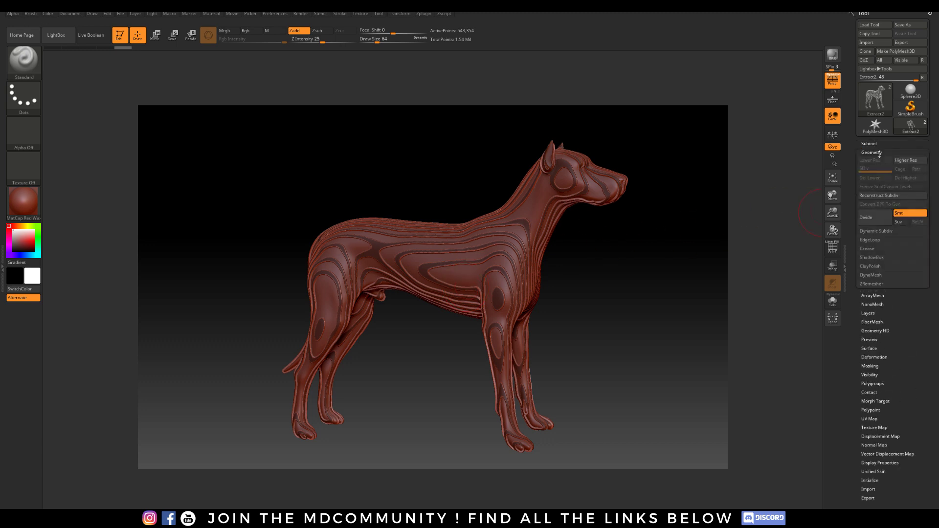
left_click(864, 285)
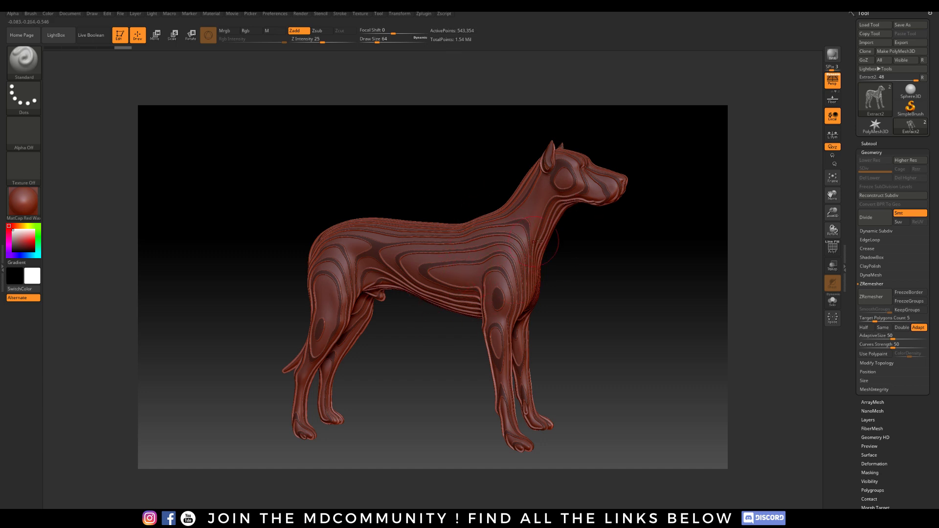
left_click(876, 297)
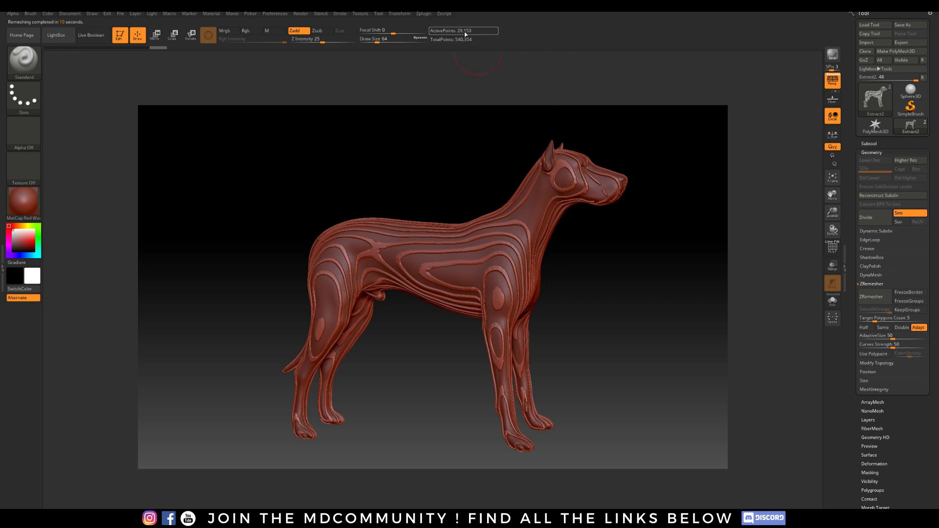
mouse_move(671, 268)
left_mouse_down()
mouse_move(616, 299)
mouse_move(615, 287)
left_mouse_up()
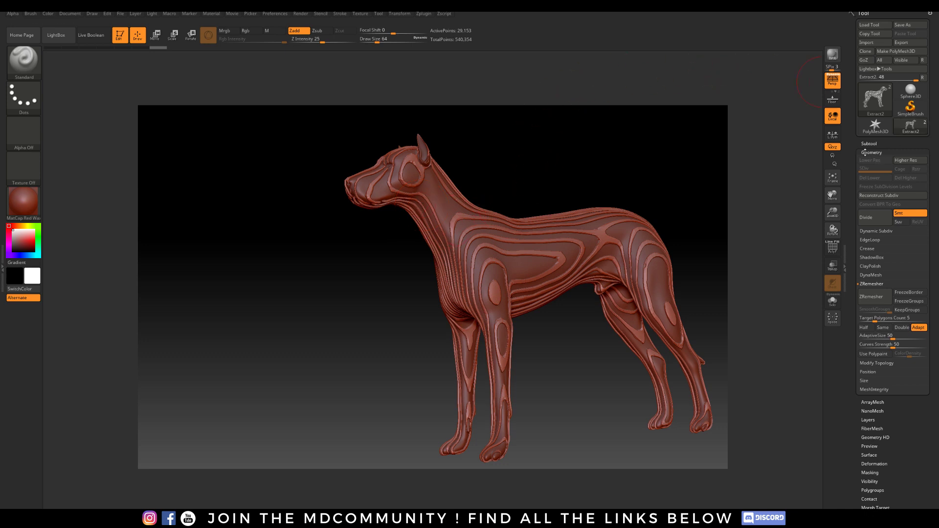
Step: Send the extracted stripe subtool to Cinema 4D with GoZ, frame the dog in its viewport and display the object list
left_click(869, 152)
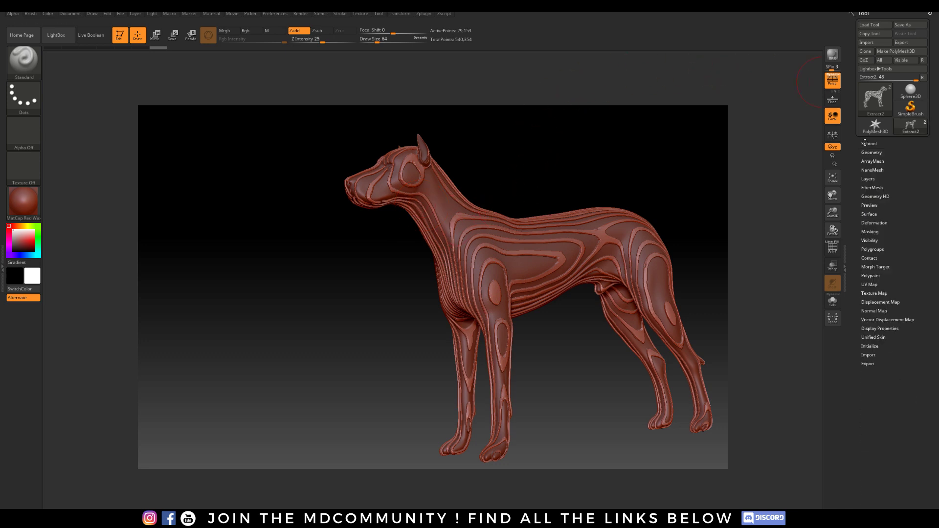
left_click(867, 143)
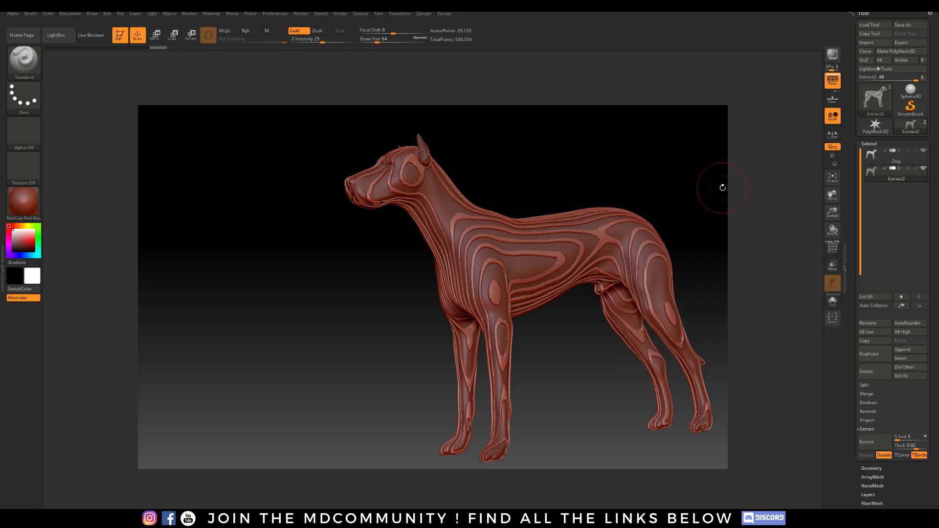
left_click(862, 60)
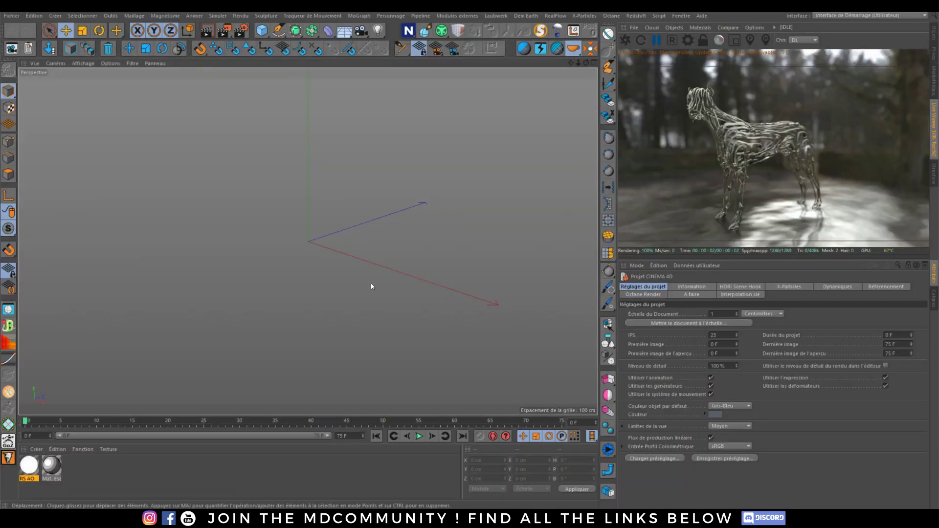
left_click_drag(313, 235, 348, 220, "alt")
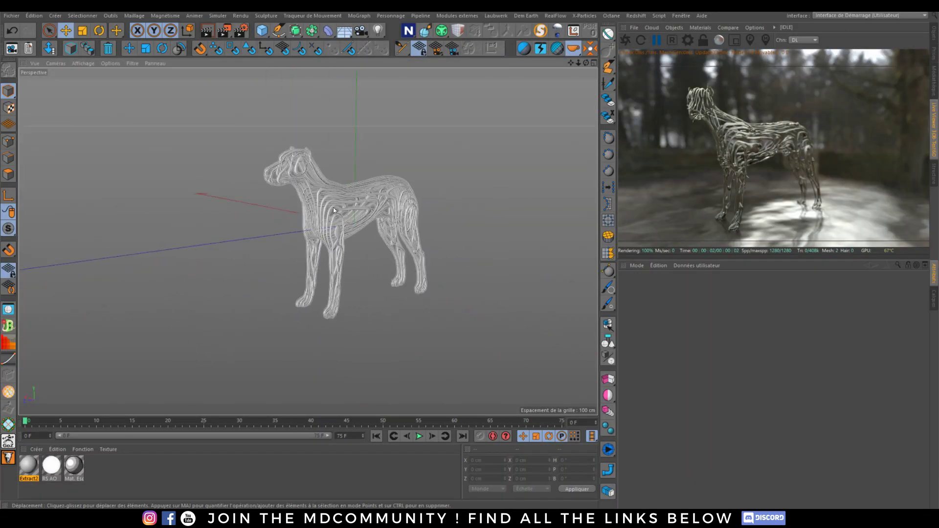
left_click(932, 39)
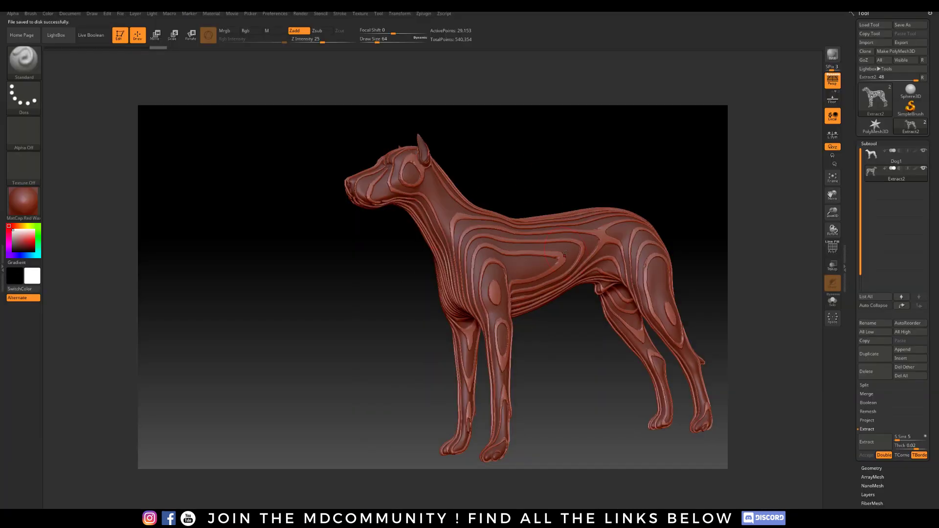
Step: Return to ZBrush and look up the GoZ preferences for the path to Cinema 4D
left_click(283, 16)
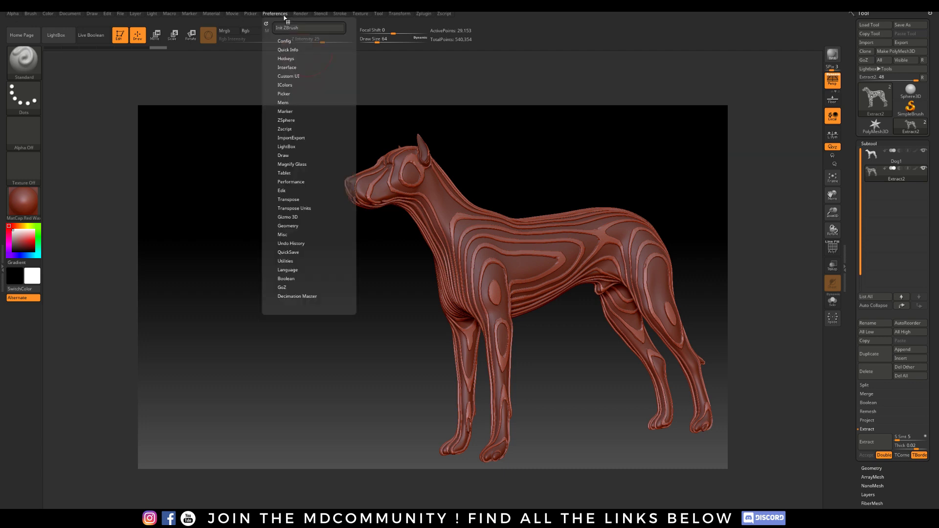
left_click(282, 287)
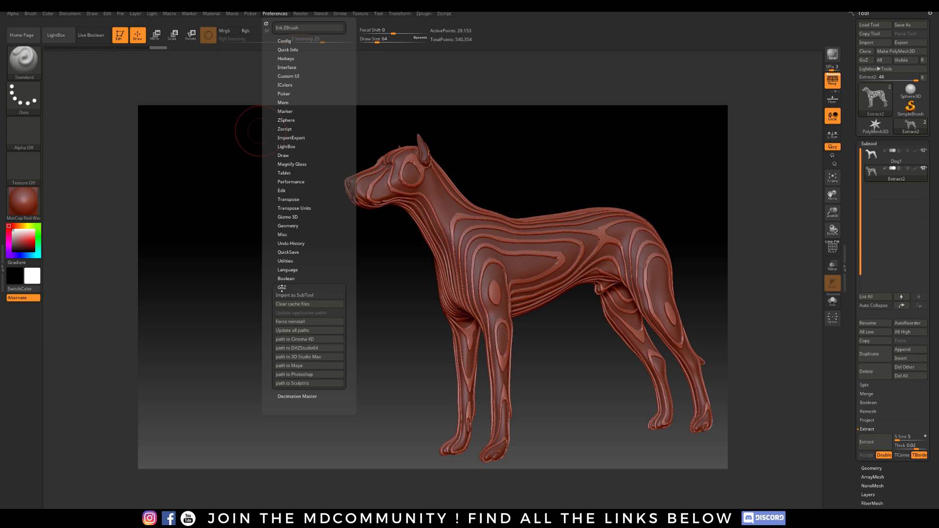
mouse_move(286, 344)
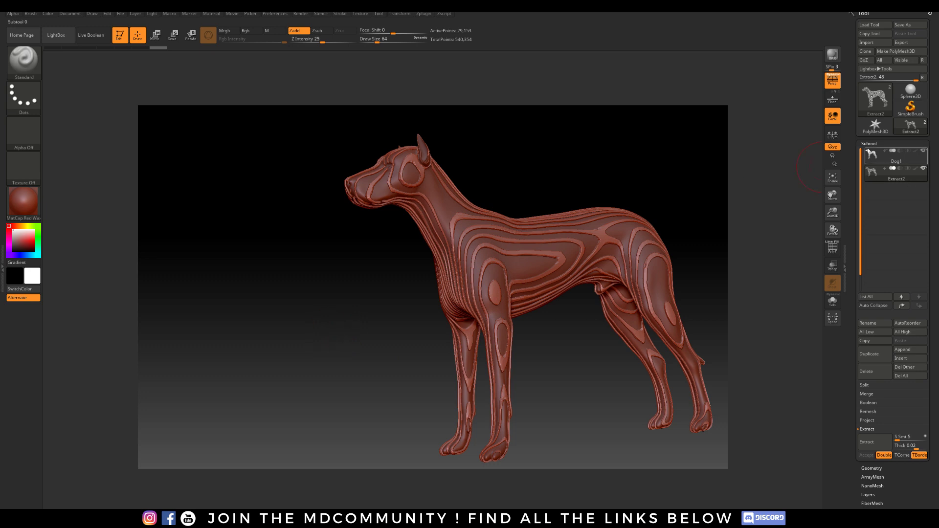
Step: Send the Dog1 subtool to Cinema 4D with GoZ and transfer it from there back to ZBrush
left_click(890, 157)
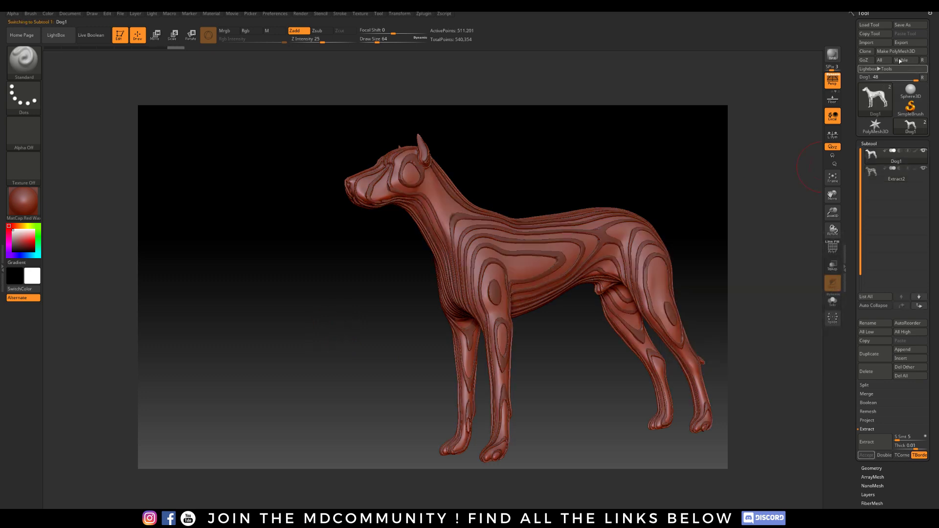
left_click(864, 60)
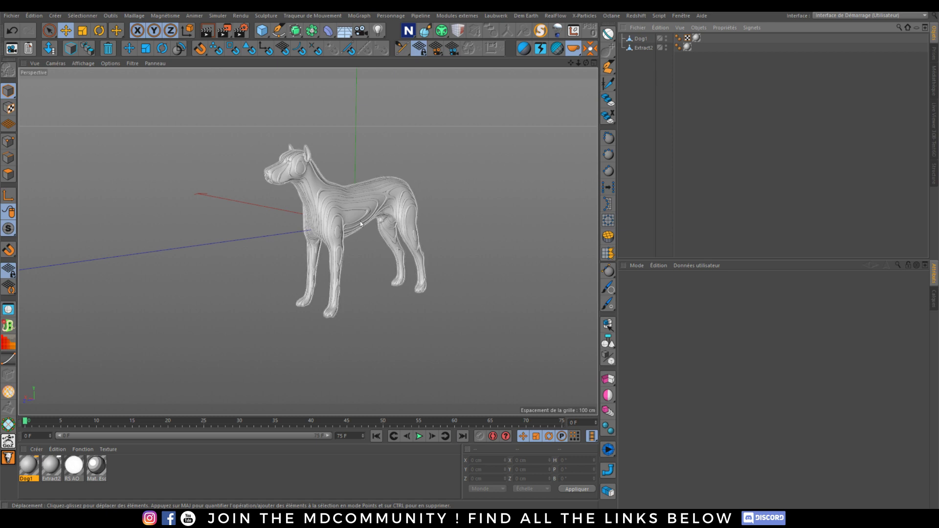
right_click(641, 39)
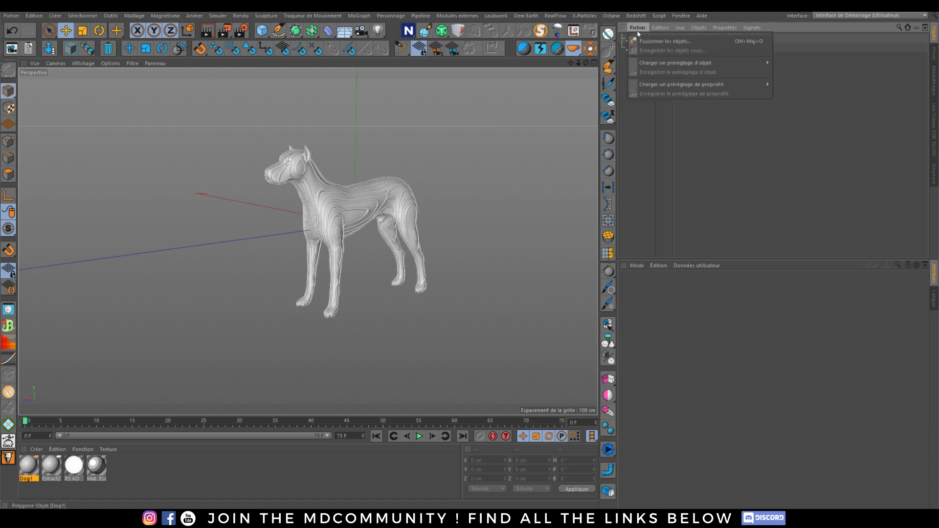
key("Escape")
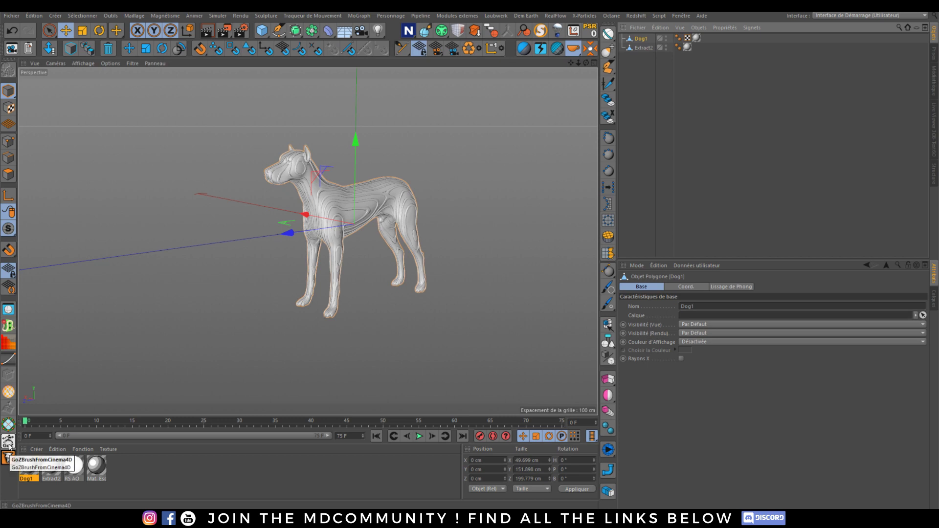
left_click(9, 444)
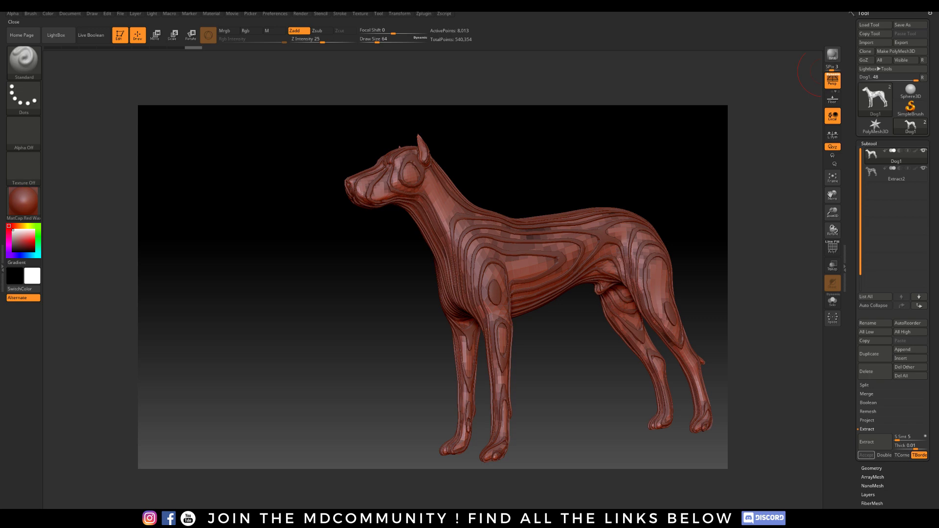
Step: Switch to Cinema 4D and check the imported Dog1 and Extract2 objects one after the other
left_click(482, 292)
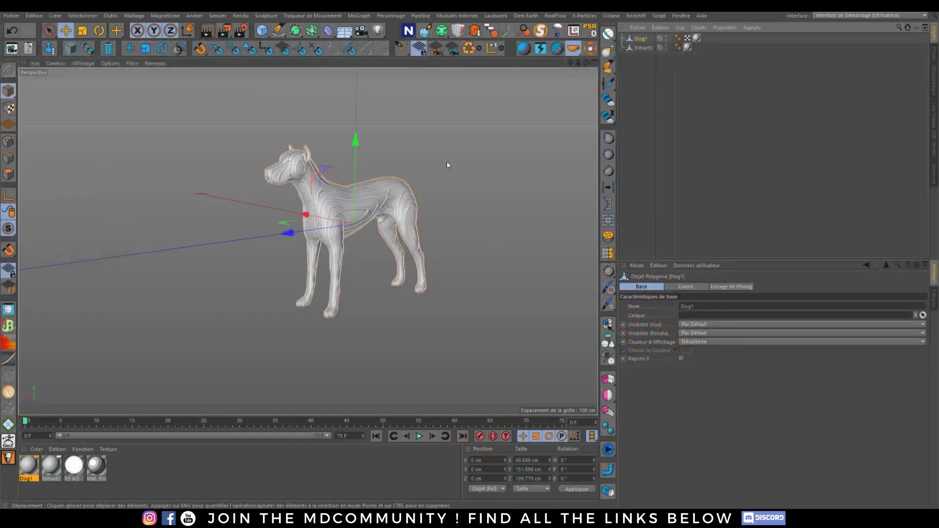
left_click_drag(297, 260, 313, 205, "alt")
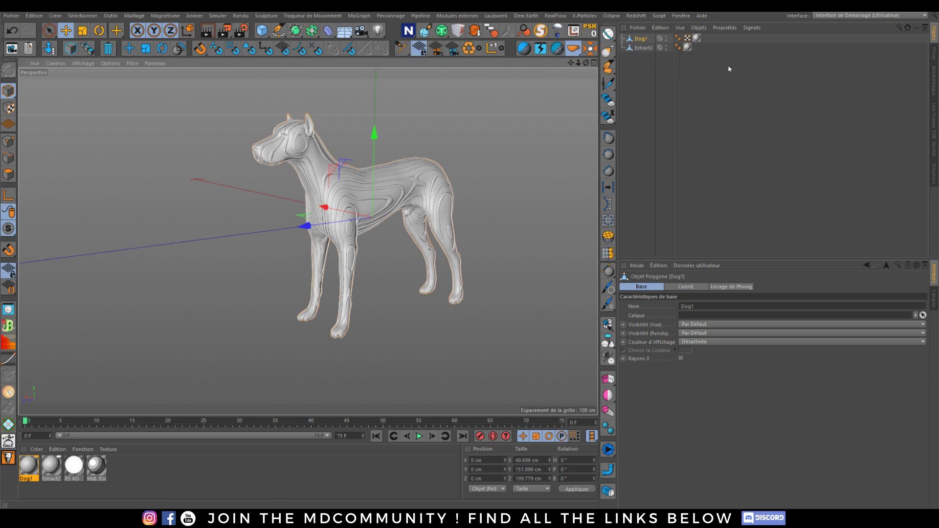
left_click(642, 48)
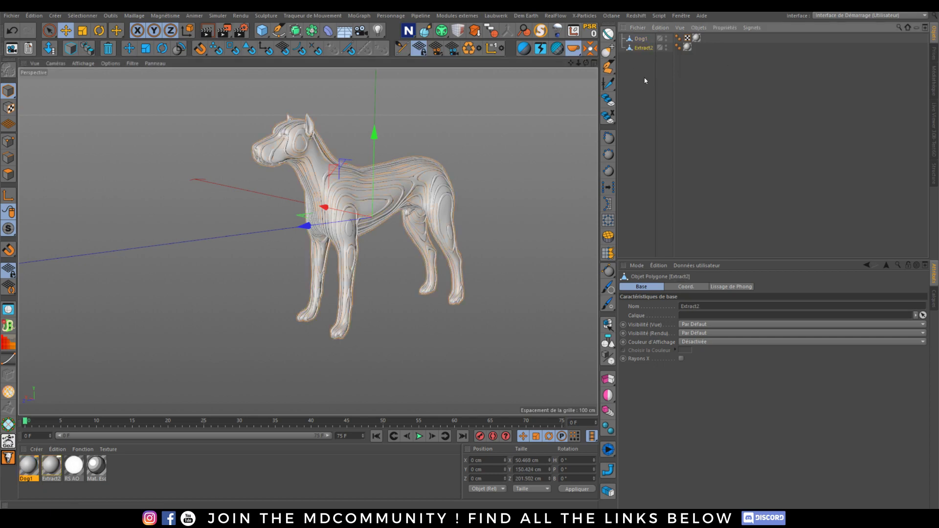
left_click(641, 39)
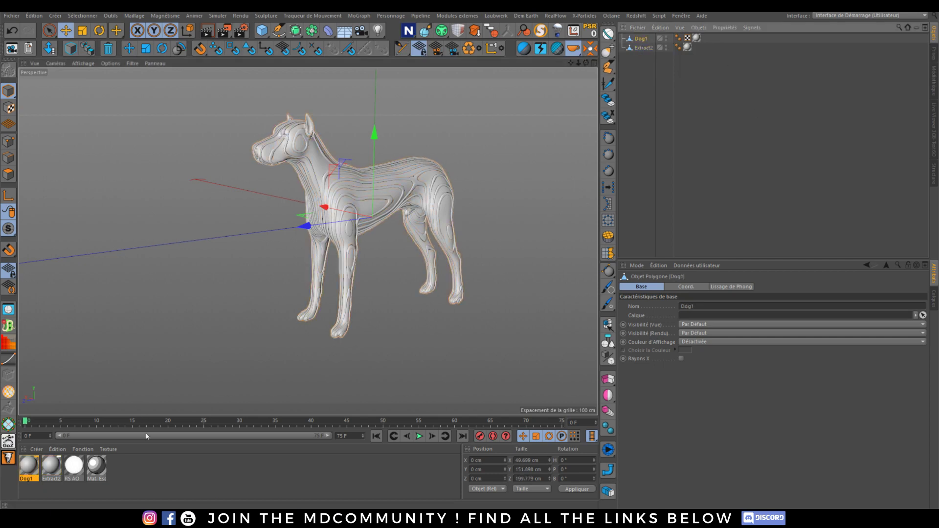
Step: Delete all the materials in the scene and check the bare dog and its stripes up close
key("ctrl+a")
key("Delete")
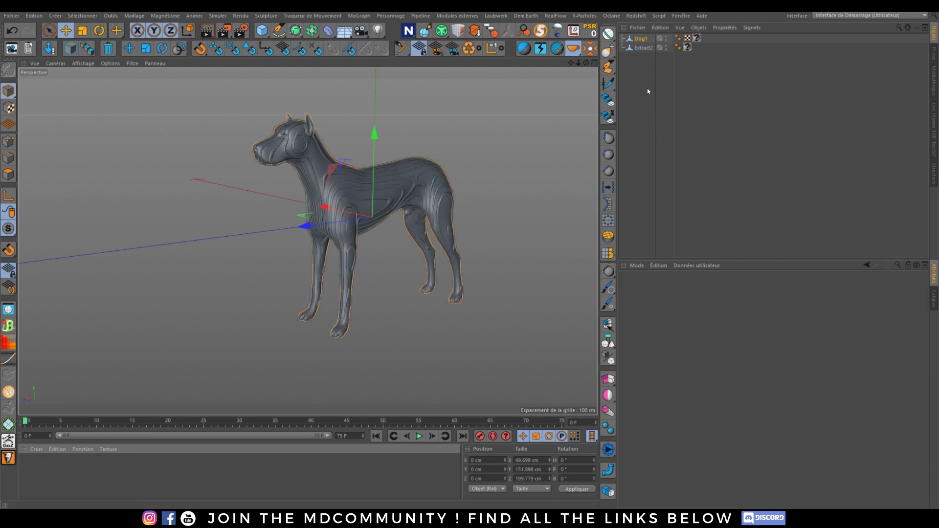
left_click_drag(362, 196, 408, 147, "alt")
scroll(369, 192, "up", 3)
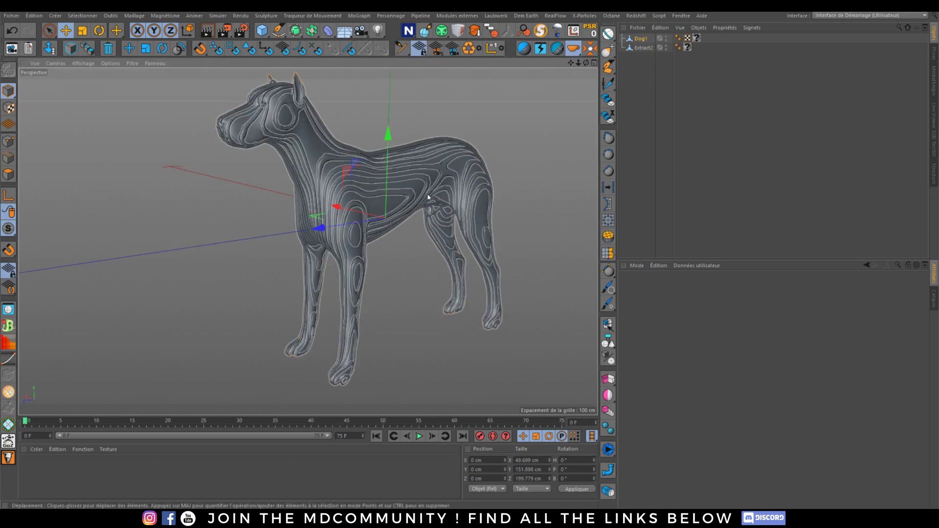
Step: Add a Subdivision Surface and make Extract2 its child to smooth the stripes
left_click(666, 36)
left_click(640, 116)
scroll(342, 186, "up", 3)
mouse_move(342, 185)
left_mouse_down("alt")
mouse_move(362, 184)
mouse_move(348, 181)
left_mouse_up("alt")
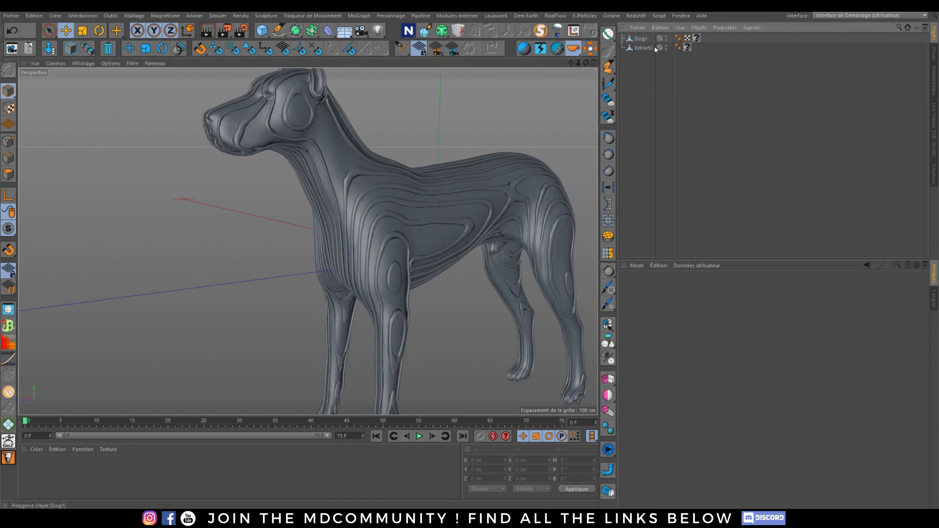
left_click(296, 31)
left_click(343, 44)
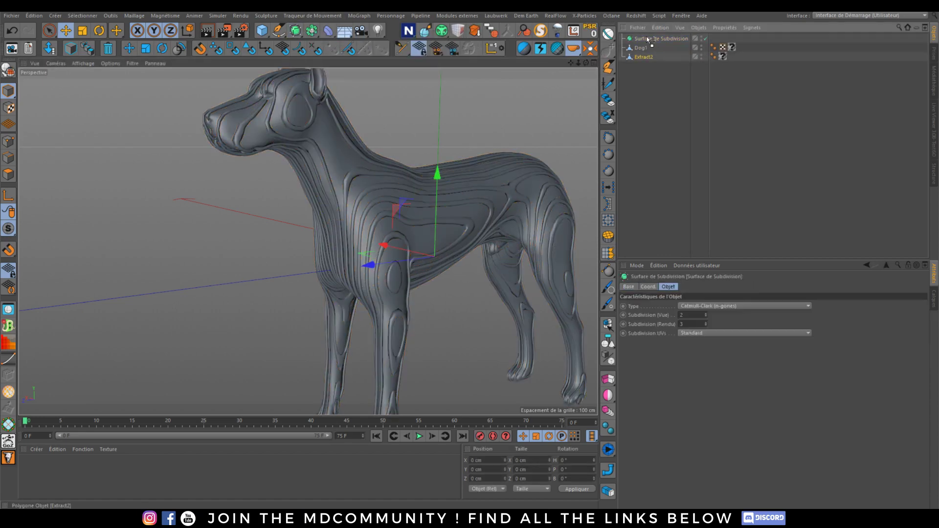
left_click_drag(649, 39, 651, 40)
left_click(655, 122)
scroll(392, 252, "up", 5)
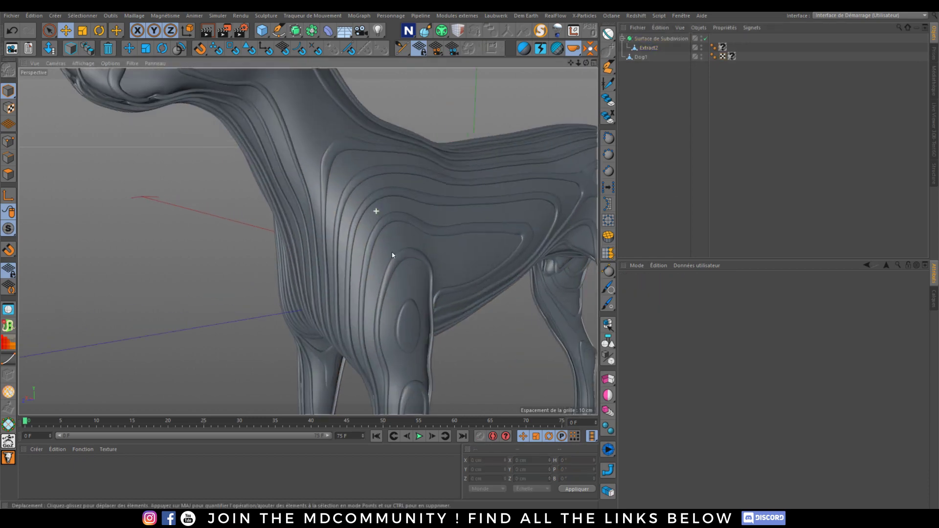
left_click_drag(392, 253, 353, 230, "alt")
scroll(312, 287, "down", 5)
Step: Create a new default material and assign it to the Subdivision Surface so the stripes stand out from the body
double_click(72, 467)
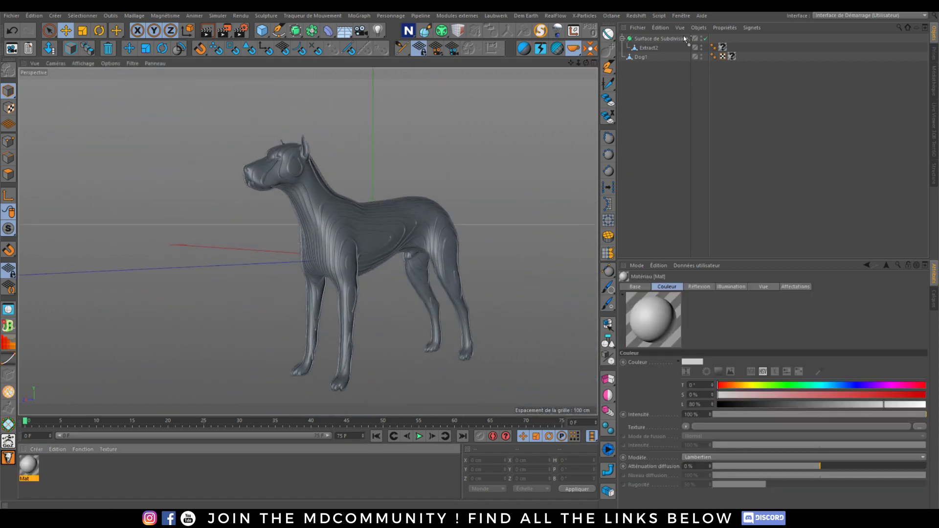
left_click_drag(683, 37, 656, 40)
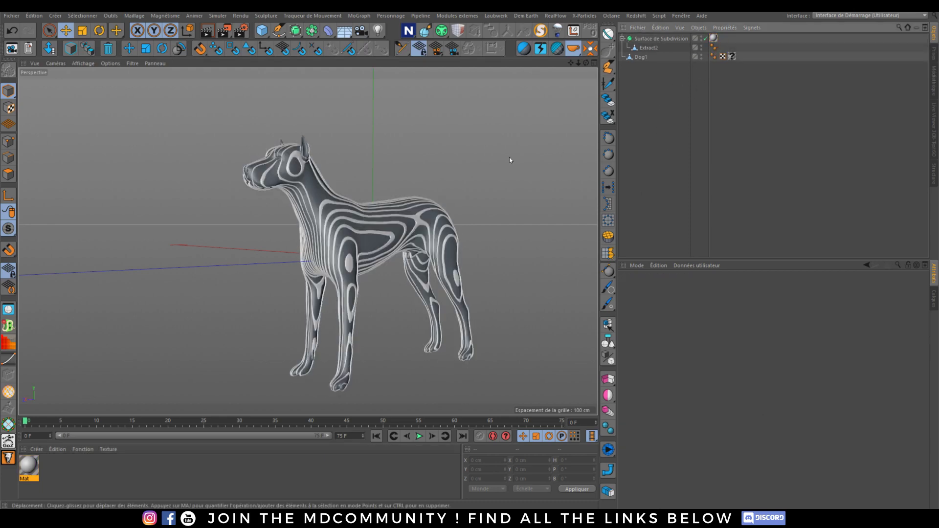
left_click_drag(509, 157, 365, 228, "alt")
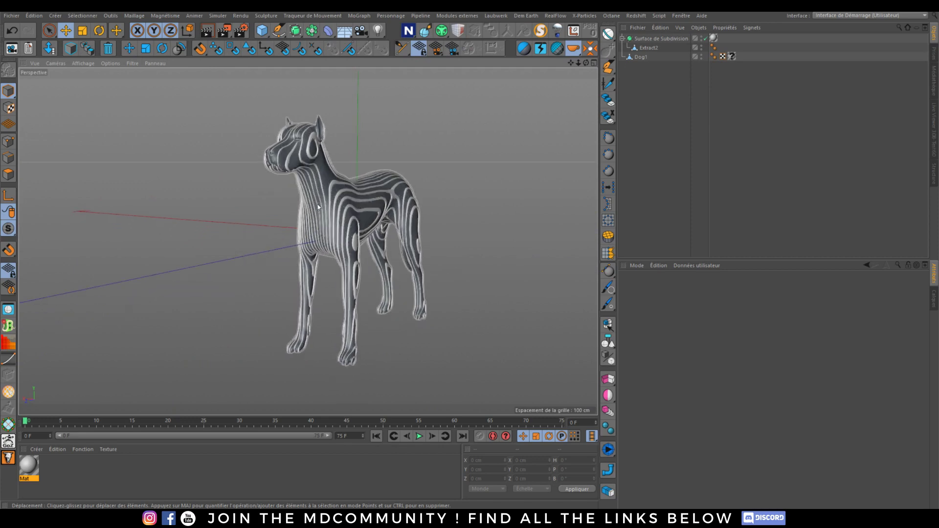
scroll(318, 204, "up", 1)
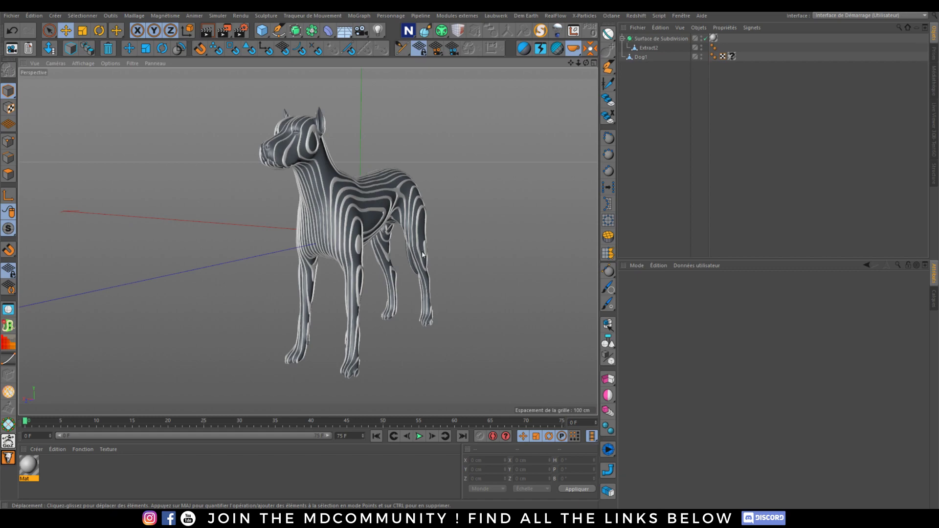
mouse_move(357, 225)
left_mouse_down("alt")
mouse_move(315, 204)
mouse_move(331, 195)
mouse_move(520, 225)
mouse_move(359, 237)
mouse_move(324, 209)
mouse_move(362, 226)
left_mouse_up("alt")
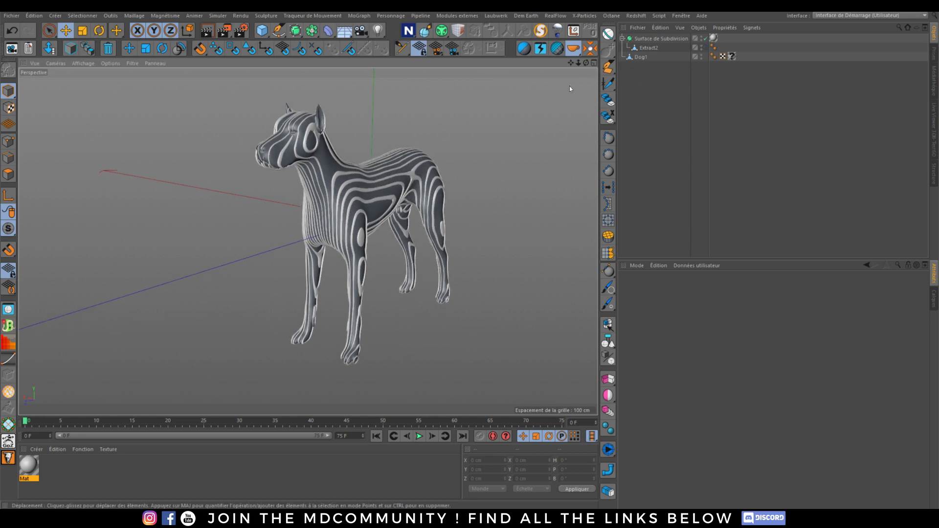
Step: View the wire dog in the other open project, and return to the striped dog project
left_click(680, 16)
left_click(700, 235)
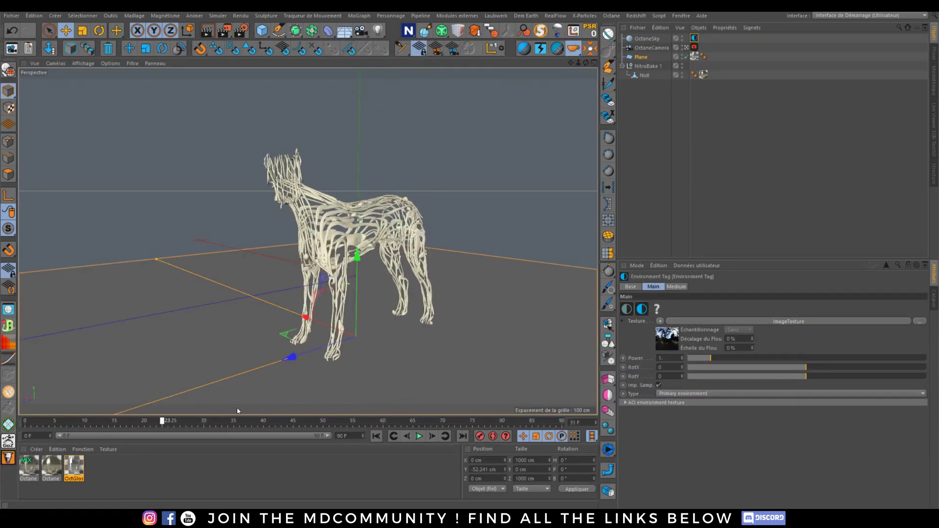
left_click(681, 16)
left_click(700, 233)
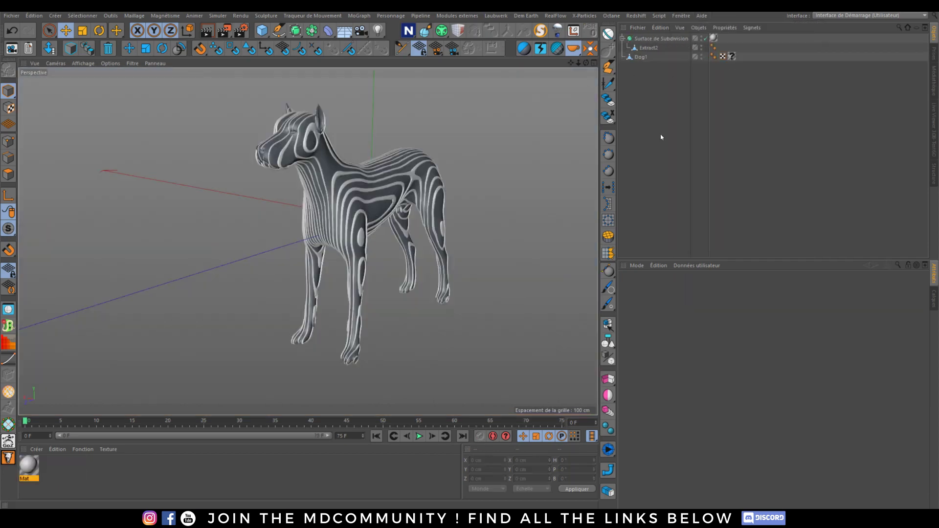
Step: Disable the Subdivision Surface and hide Extract2, leaving only Dog1 displayed
left_click(704, 38)
left_click(702, 48)
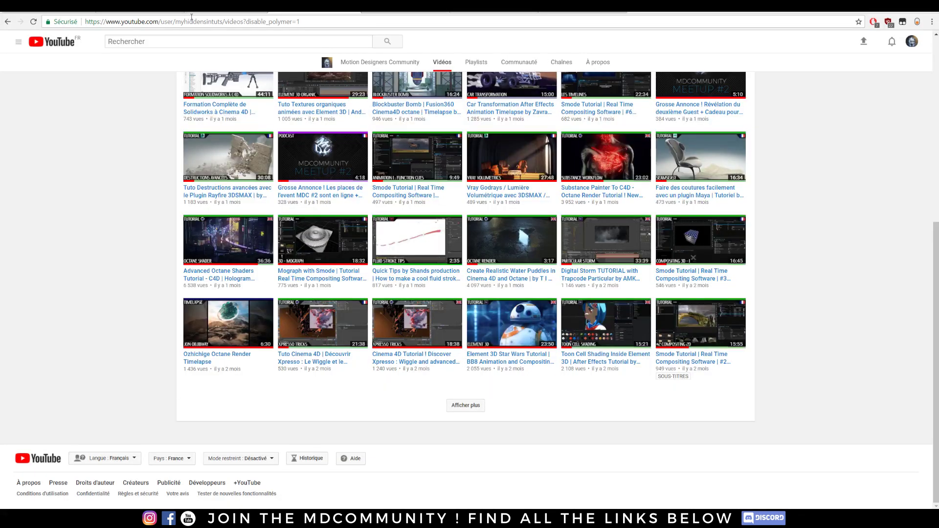
Step: Switch to the browser, open the merkvilson Patreon posts page and look through its Cinema 4D posts
left_click(191, 20)
type("merkvi")
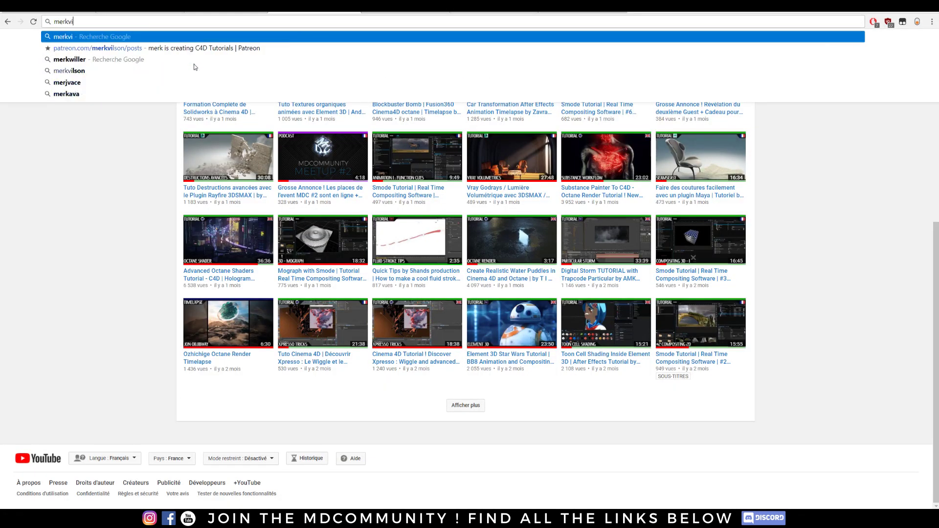
type("lson")
left_click(98, 48)
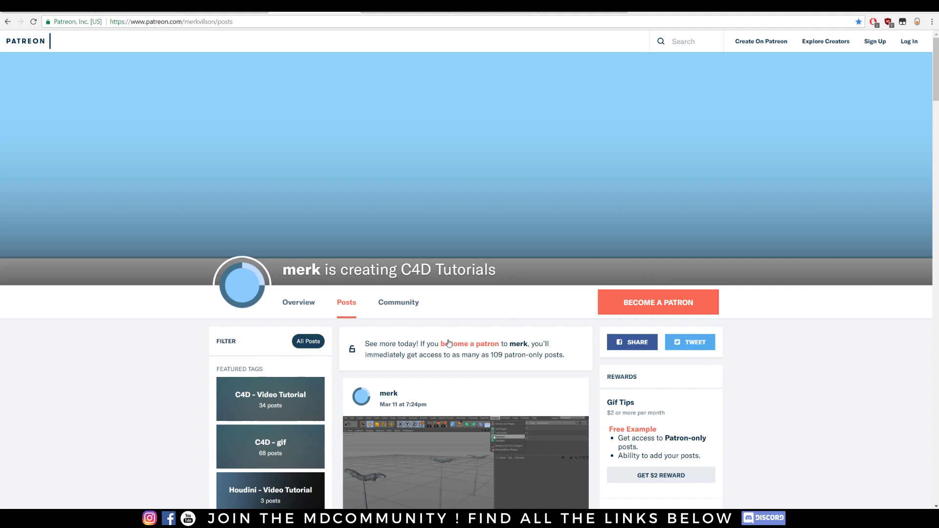
scroll(489, 327, "down", 10)
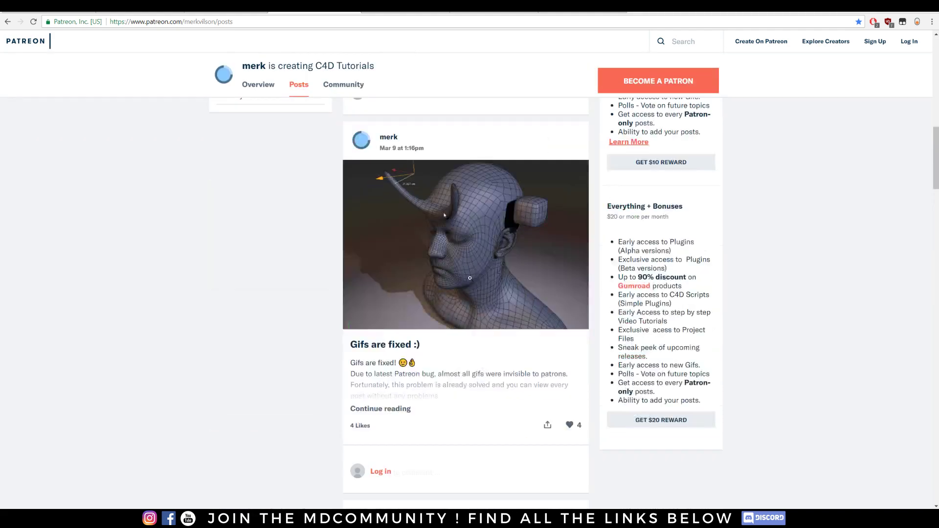
scroll(698, 121, "up", 6)
scroll(467, 249, "down", 7)
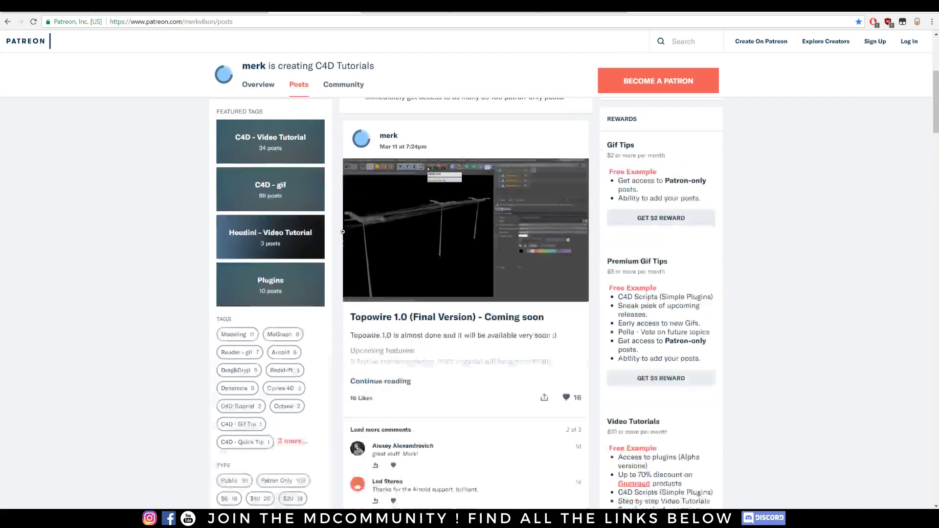
scroll(467, 249, "up", 2)
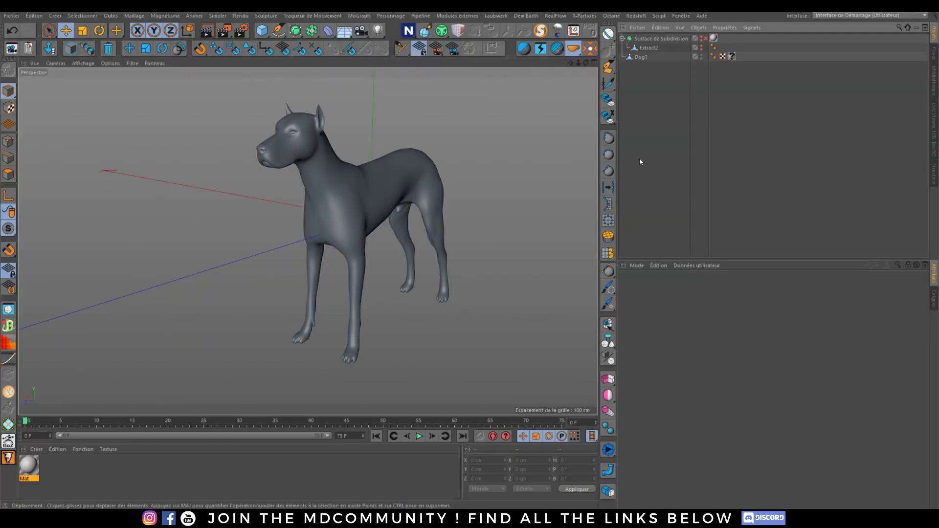
Step: Put Dog1 in points mode and select the points of its head and upper neck with a rectangle selection
left_click_drag(393, 215, 371, 223, "alt")
left_click(642, 57)
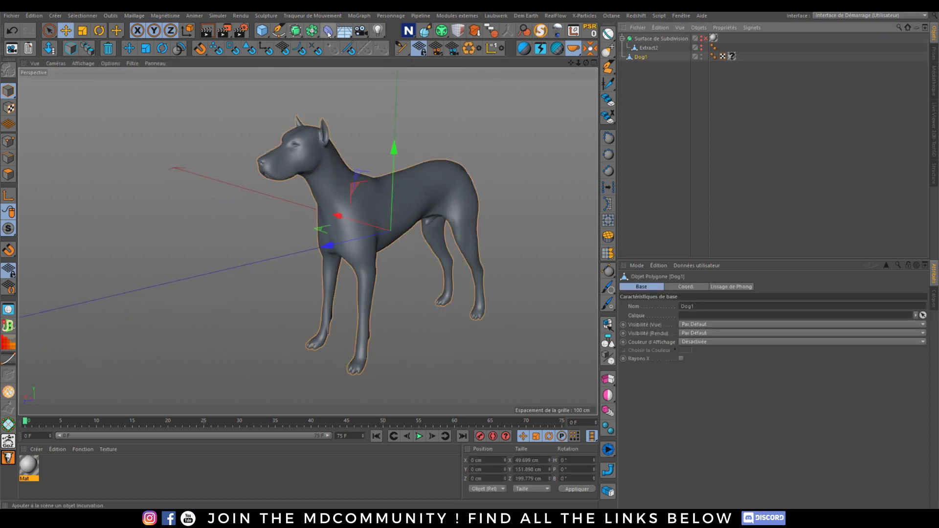
left_click(9, 141)
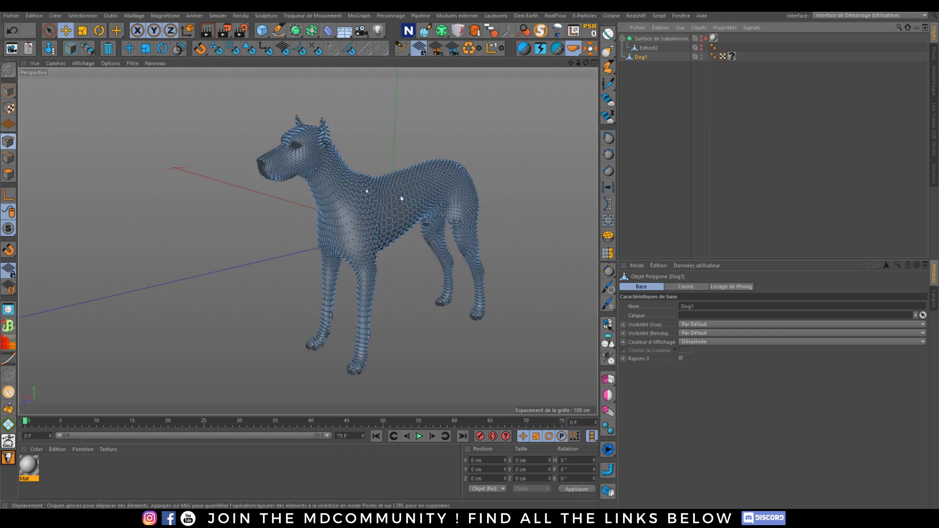
left_click_drag(274, 205, 342, 195, "alt")
left_click_drag(51, 29, 93, 60)
left_click_drag(185, 80, 362, 169)
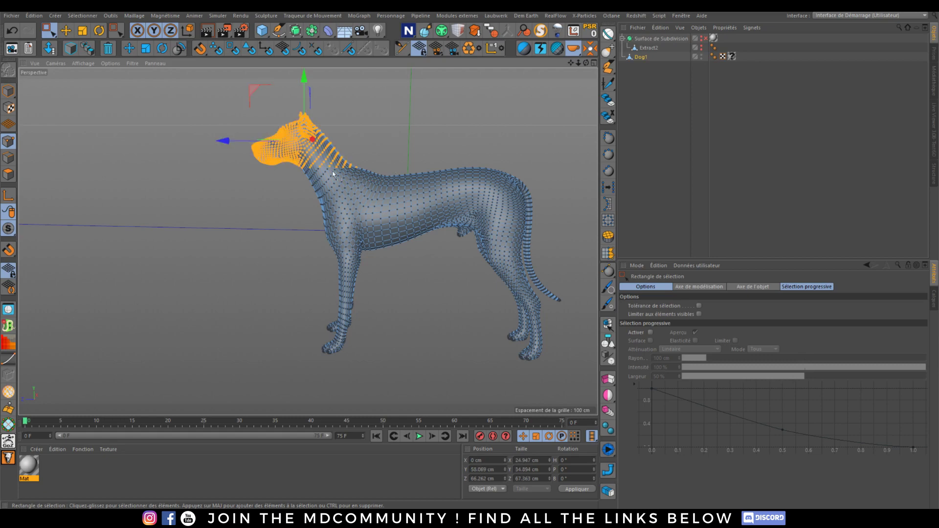
Step: Try moving the selected head points upward and forward away from the body, undoing each move
left_click_drag(305, 82, 304, 31)
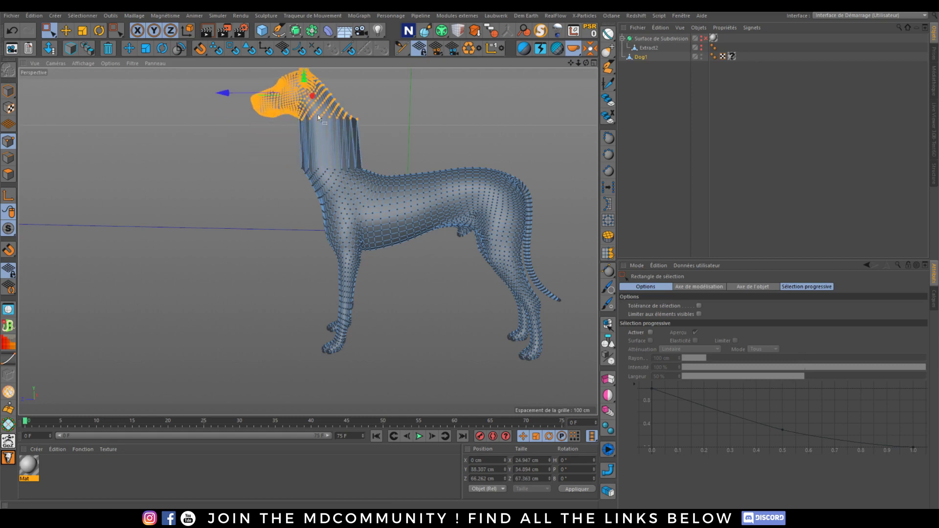
key("ctrl+z")
left_click_drag(243, 140, 162, 140)
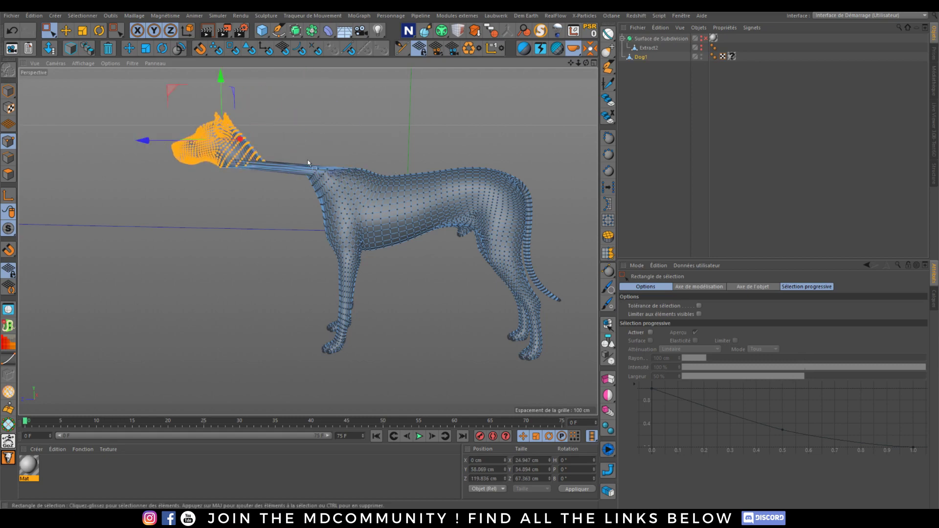
left_click_drag(264, 152, 341, 216, "alt")
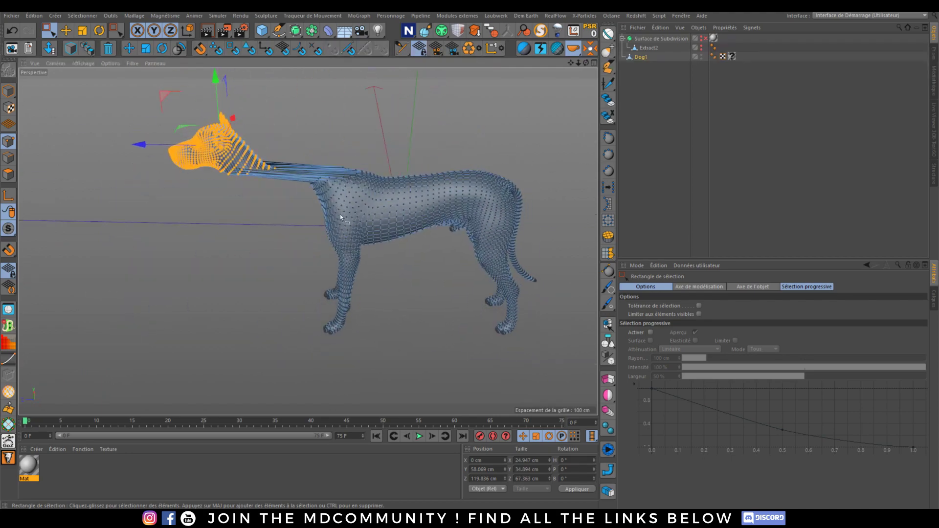
scroll(316, 169, "up", 5)
left_click_drag(316, 168, 348, 217, "alt")
scroll(503, 174, "down", 5)
key("ctrl+z")
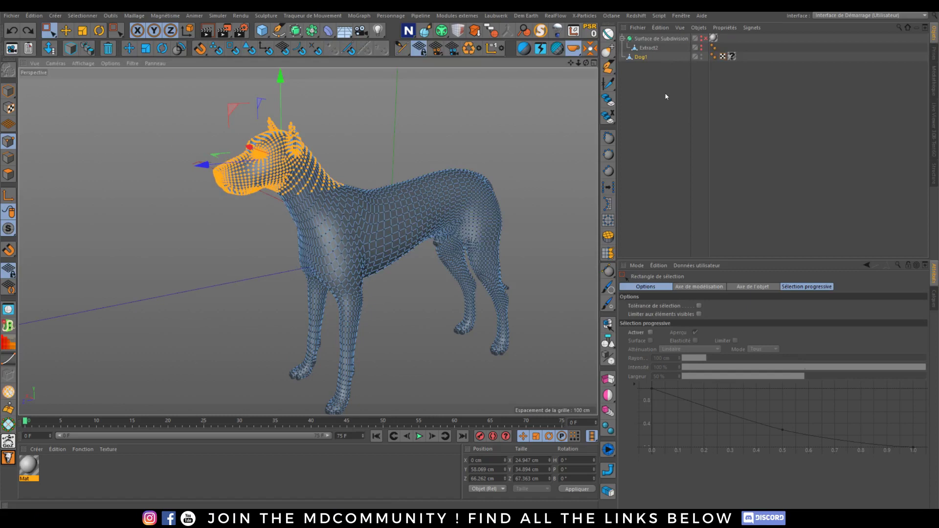
Step: Add a Smoothing (Lissage) deformer as a child of Dog1 and display its object properties
left_click(640, 58)
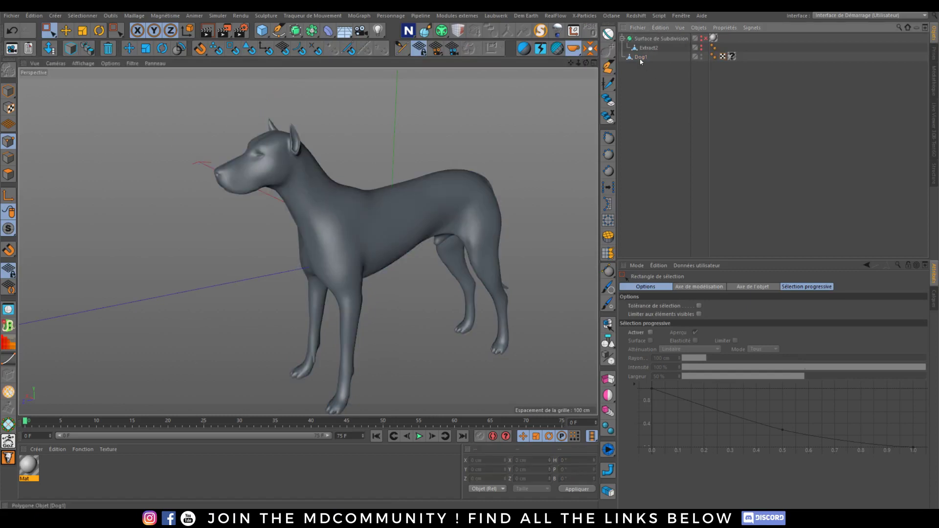
left_click(328, 30)
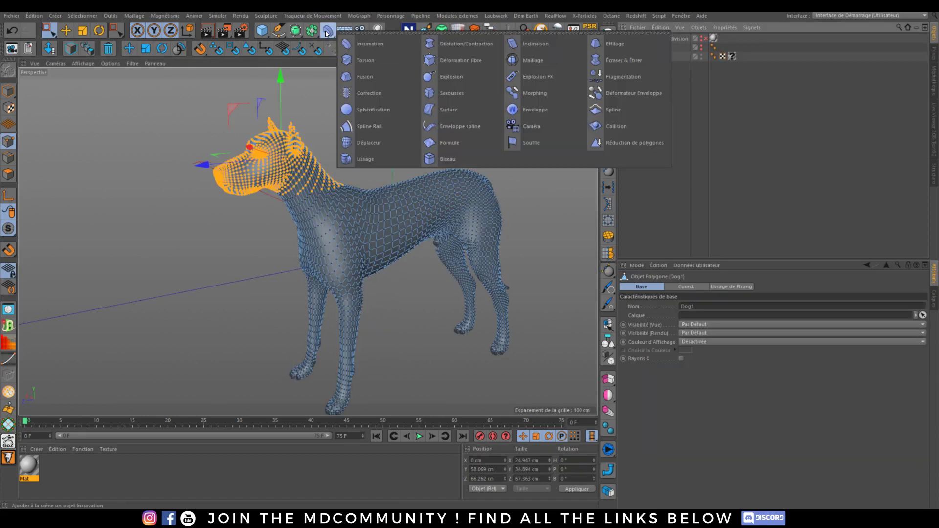
left_click(360, 160)
left_click(683, 101)
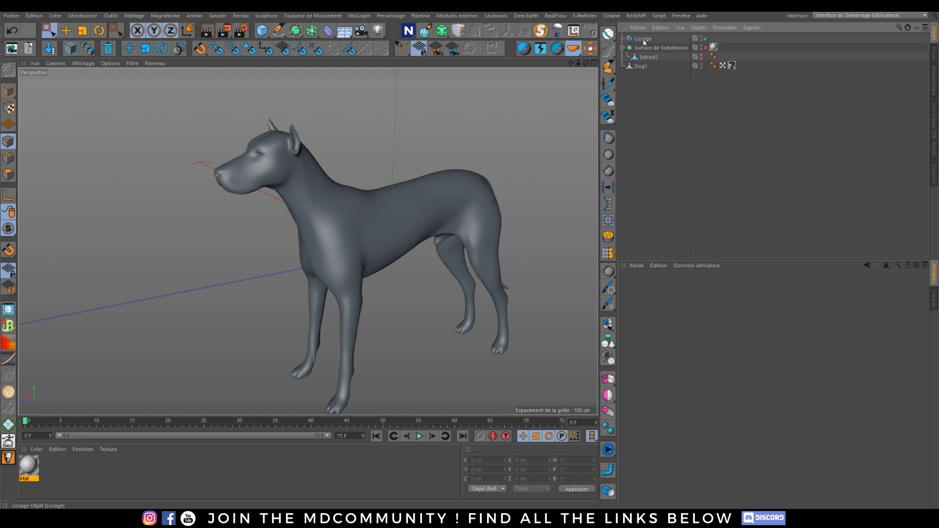
left_click_drag(648, 68, 647, 67)
left_click(647, 106)
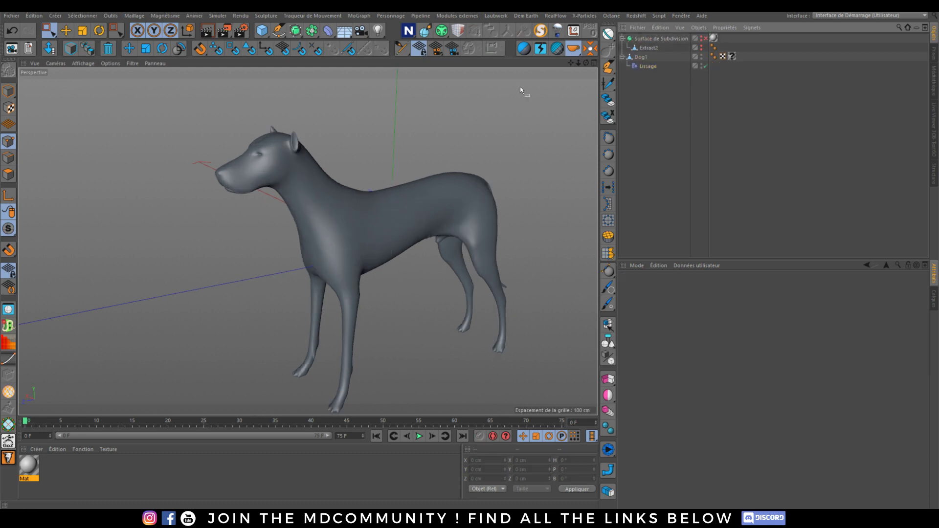
mouse_move(289, 205)
left_mouse_down("alt")
mouse_move(282, 196)
mouse_move(290, 202)
left_mouse_up("alt")
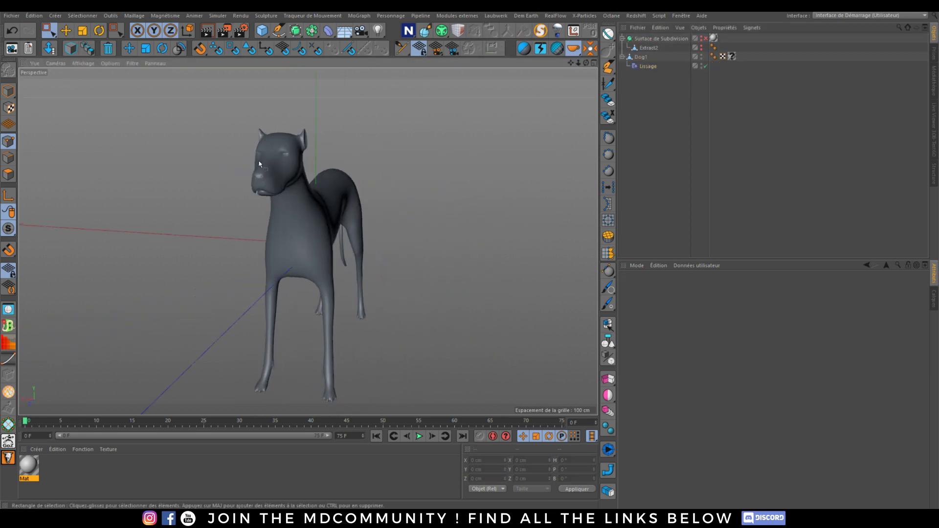
left_click(649, 68)
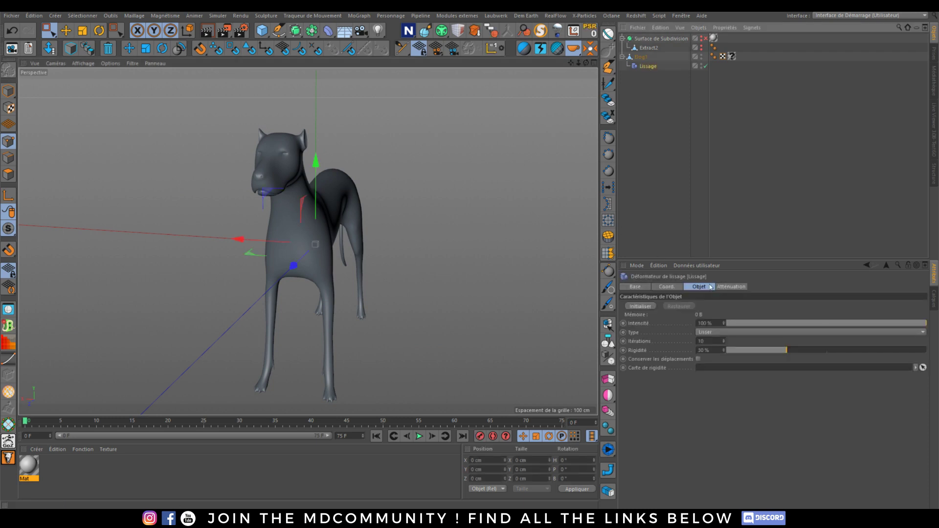
Step: Set Dog1's Lissage deformer to the Étirer type, initialise it and raise its iterations to 50
left_click(706, 333)
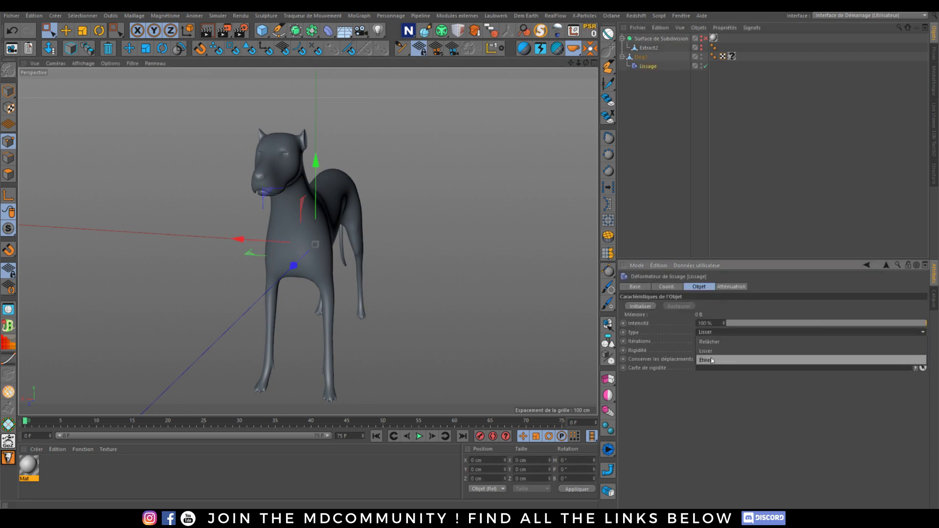
left_click(708, 360)
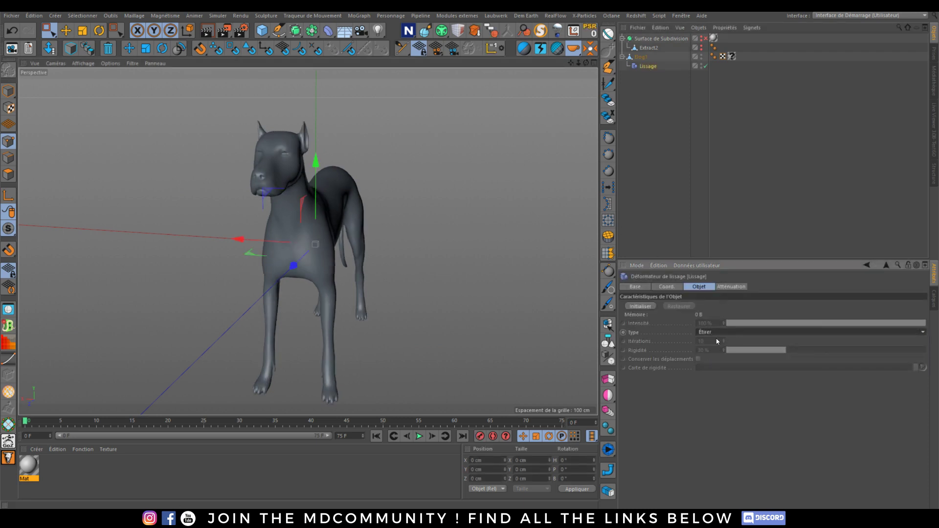
left_click(643, 306)
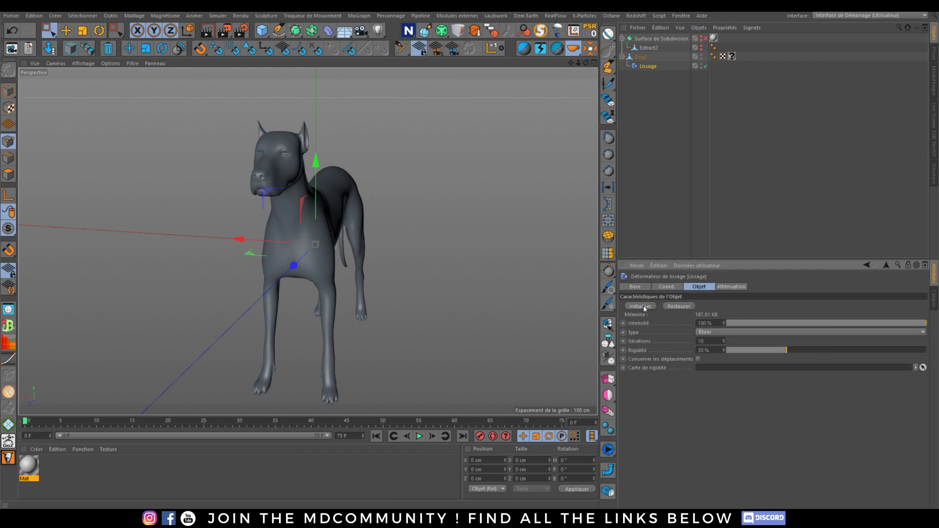
left_click_drag(723, 341, 627, 374)
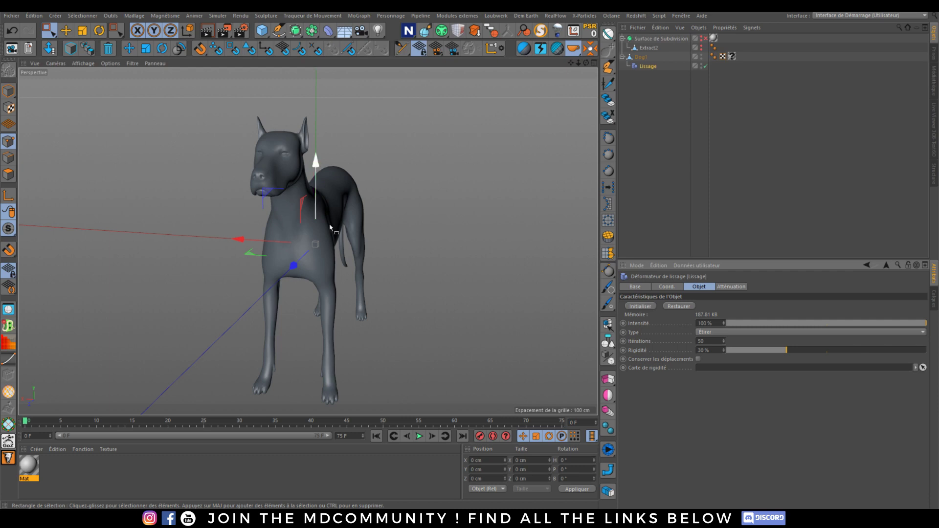
left_click_drag(266, 241, 312, 235, "alt")
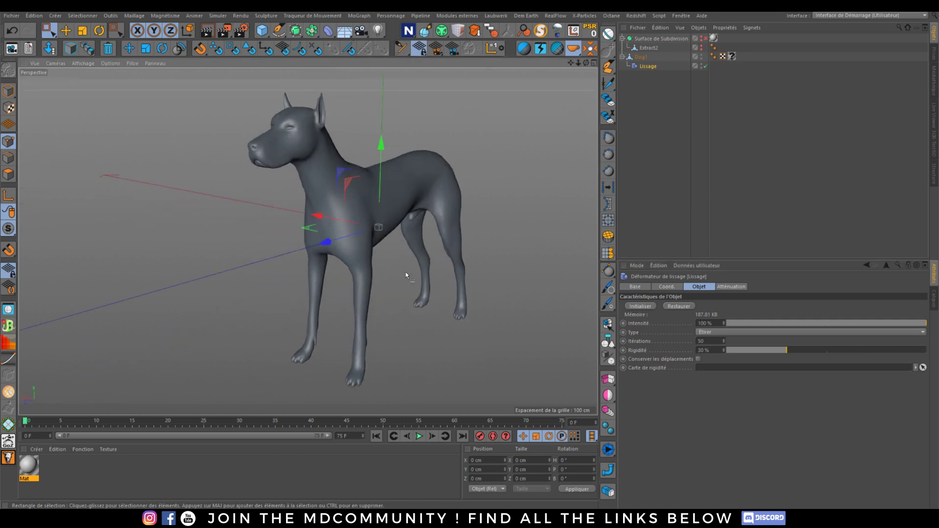
Step: Create a cluster (grappe) from Dog1's selected head and neck points
left_click(639, 59)
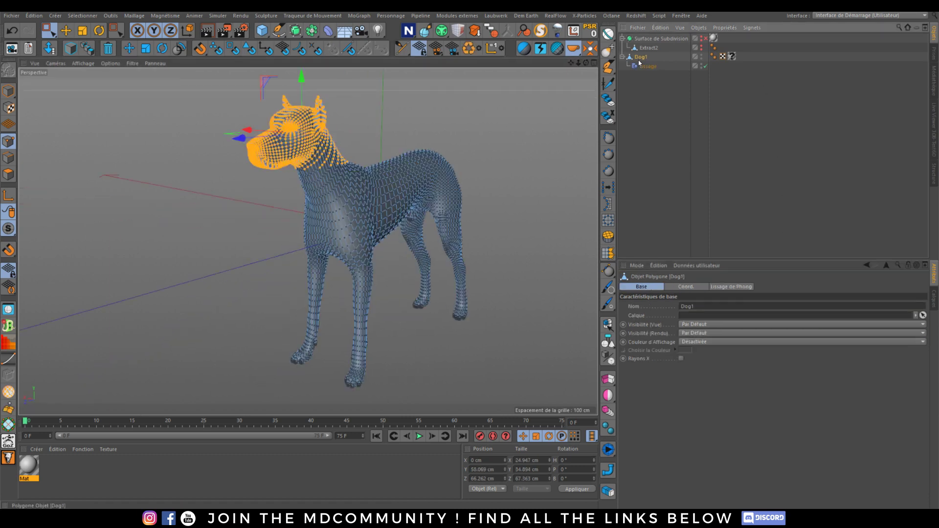
left_click_drag(335, 177, 350, 195, "alt")
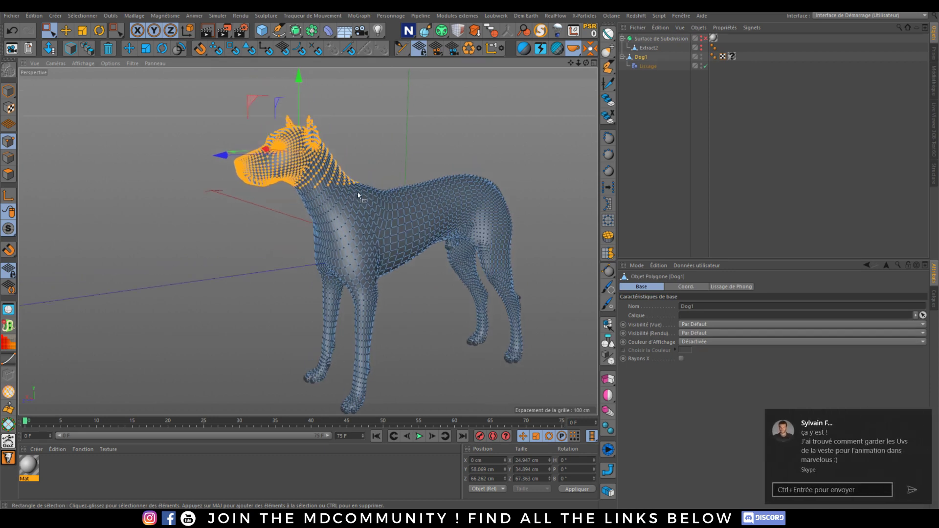
left_click(924, 419)
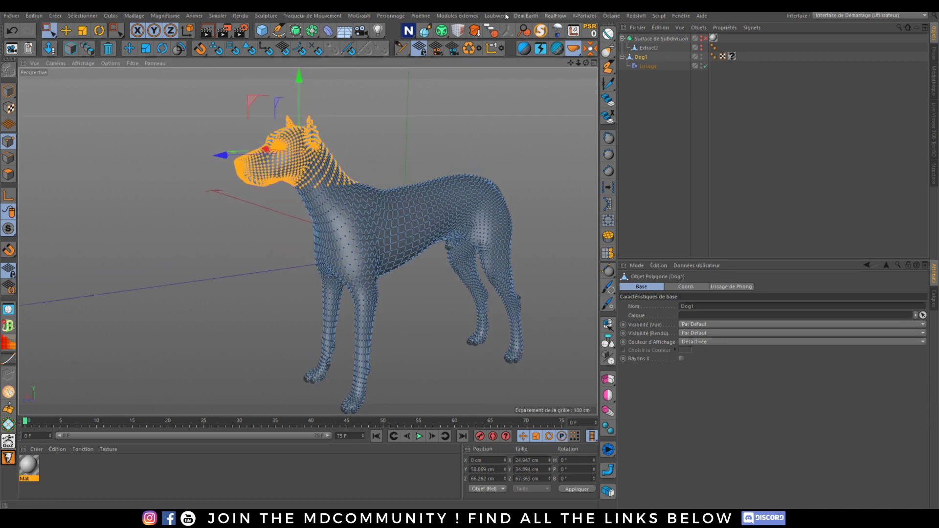
left_click(421, 16)
mouse_move(459, 16)
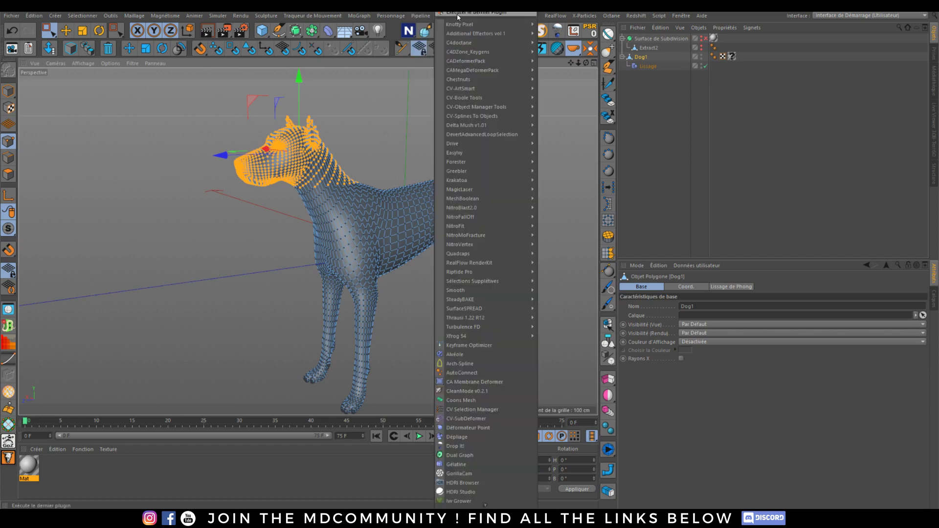
mouse_move(391, 16)
mouse_move(437, 40)
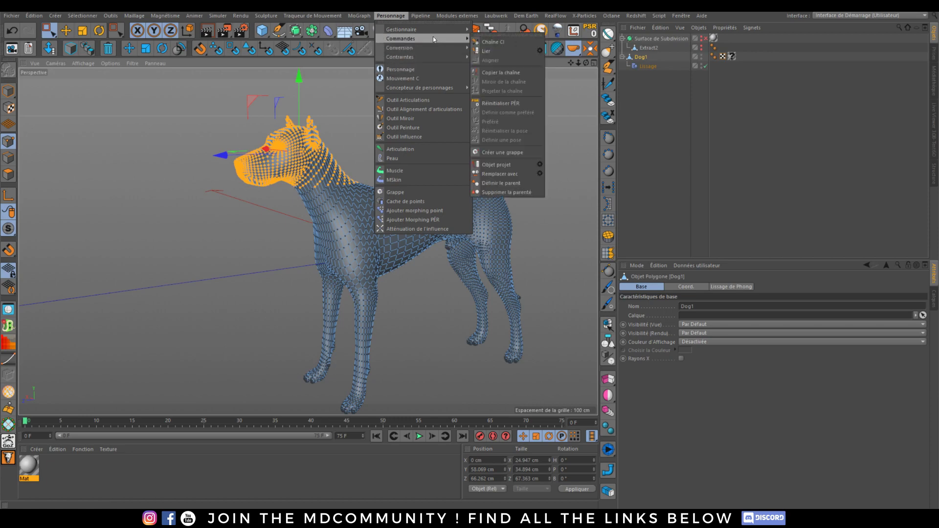
left_click(507, 154)
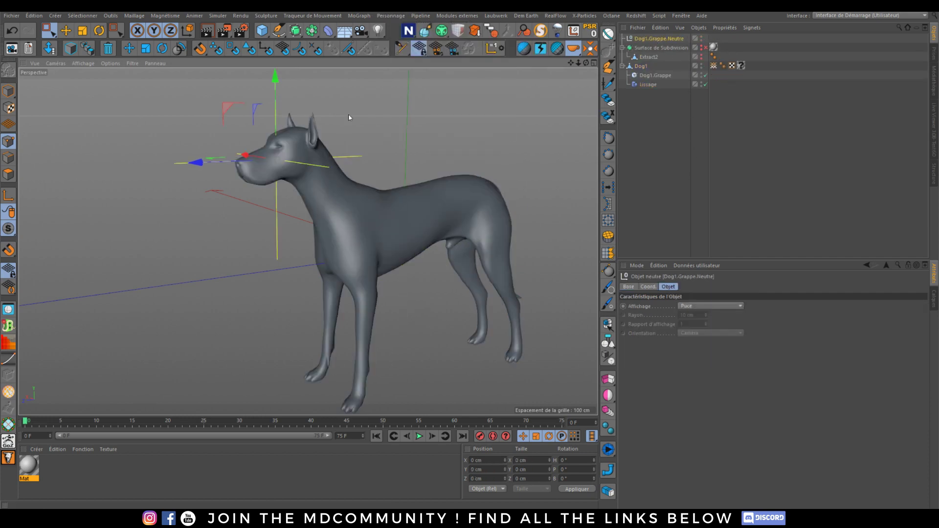
Step: Test moving the Dog1 cluster null upward, undo that move, and rotate the null to tilt the dog's head downward
left_click_drag(276, 97, 277, 78)
key("ctrl+z")
key("r")
left_click_drag(261, 163, 241, 166)
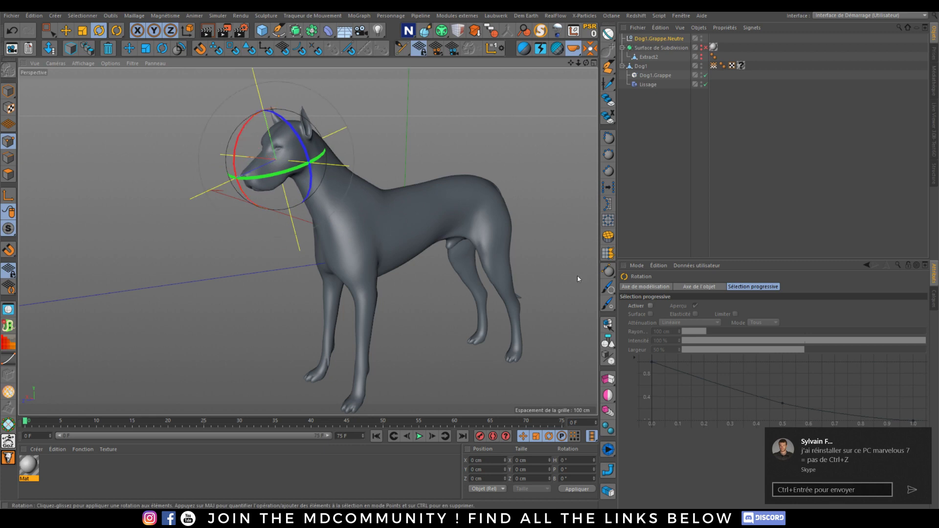
left_click(923, 438)
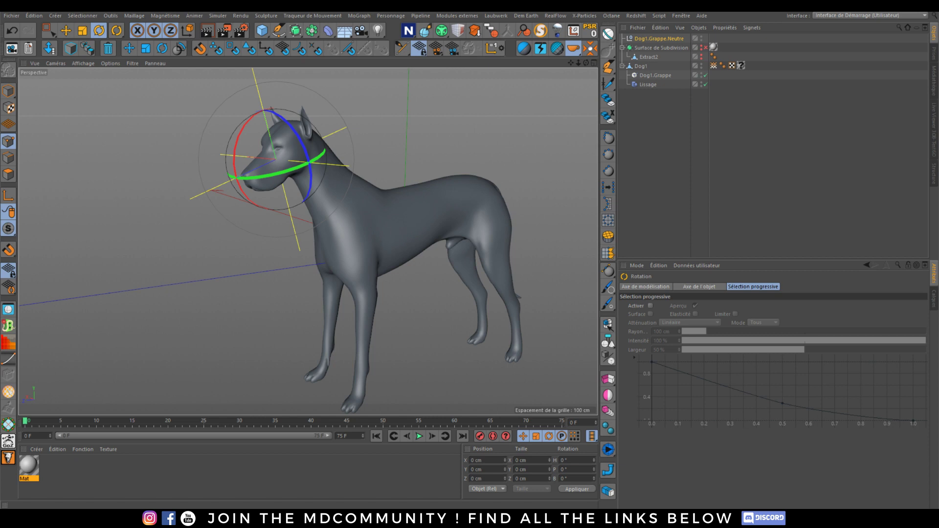
Step: Delete Dog1 with its deformers and make the striped Extract2 dog visible with its Subdivision Surface enabled
left_click(639, 190)
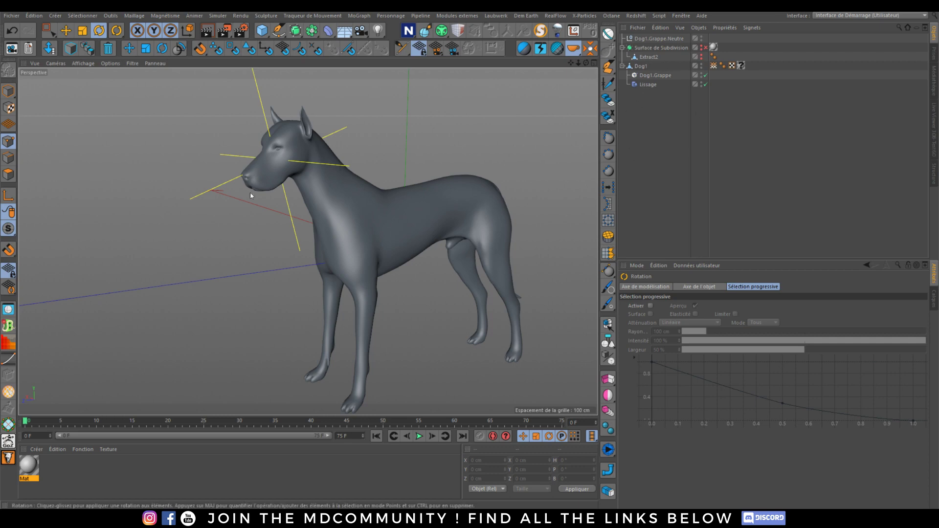
left_click(644, 48)
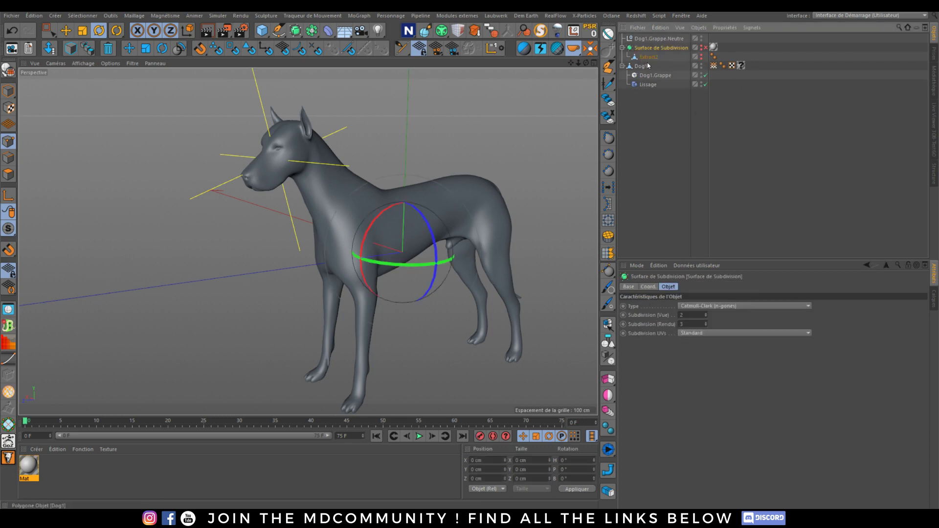
left_click(639, 67)
key("Delete")
left_click(648, 57)
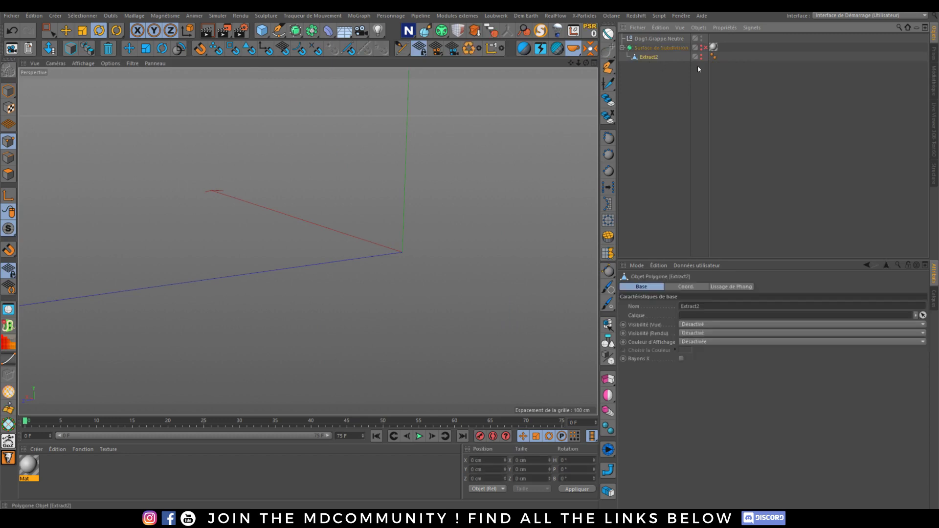
left_click(705, 47)
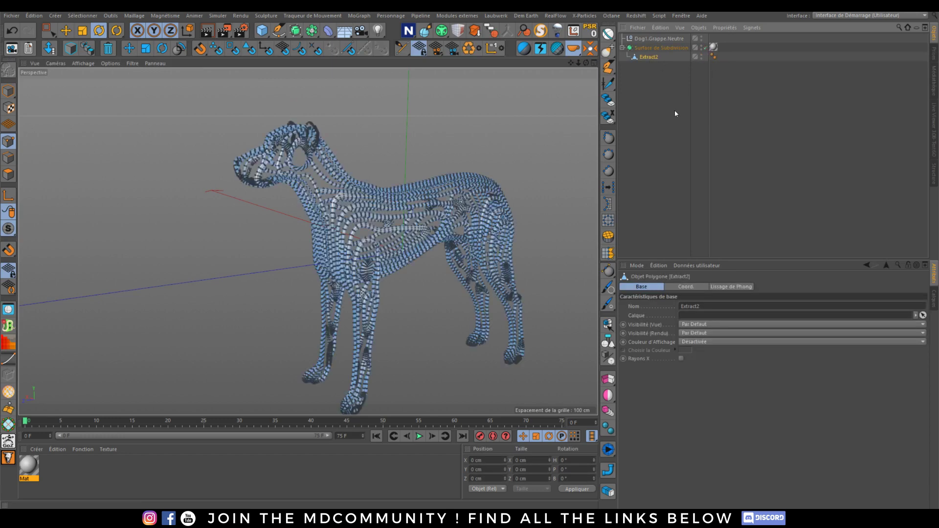
left_click(322, 195)
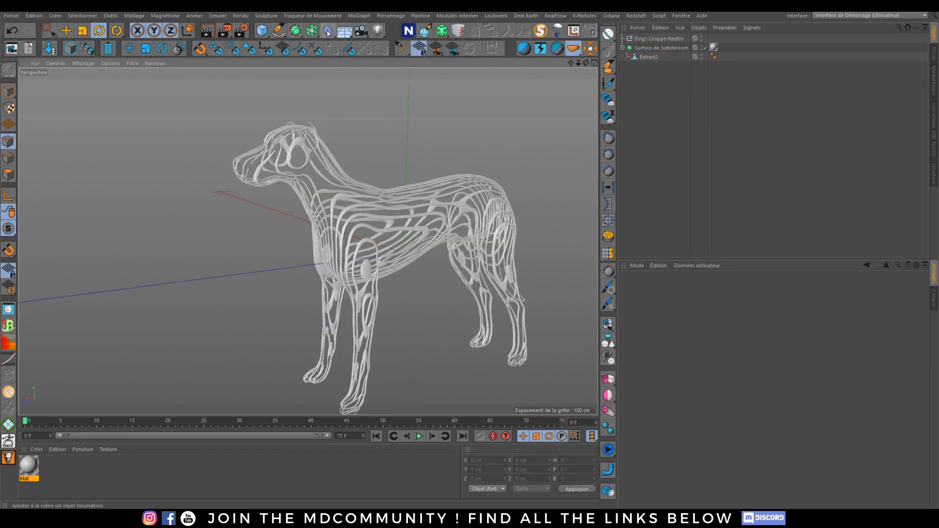
Step: Add a Lissage deformer as a child of Extract2, set its type to Étirer with 50 iterations and initialise it
left_click(327, 31)
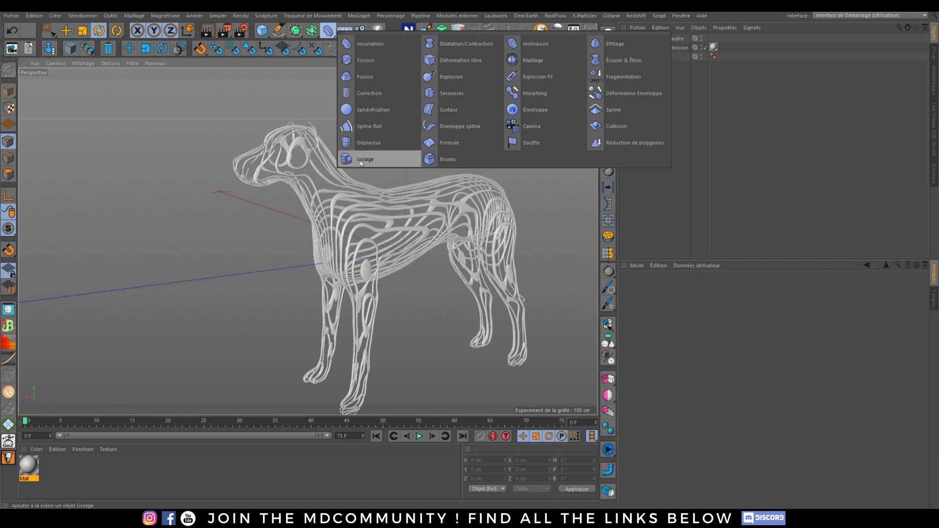
left_click(360, 161)
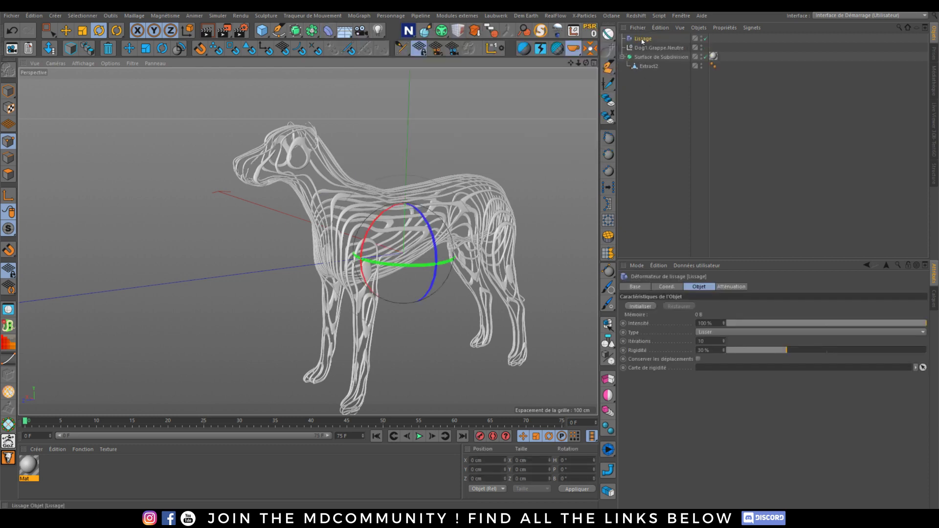
left_click_drag(650, 64, 649, 65)
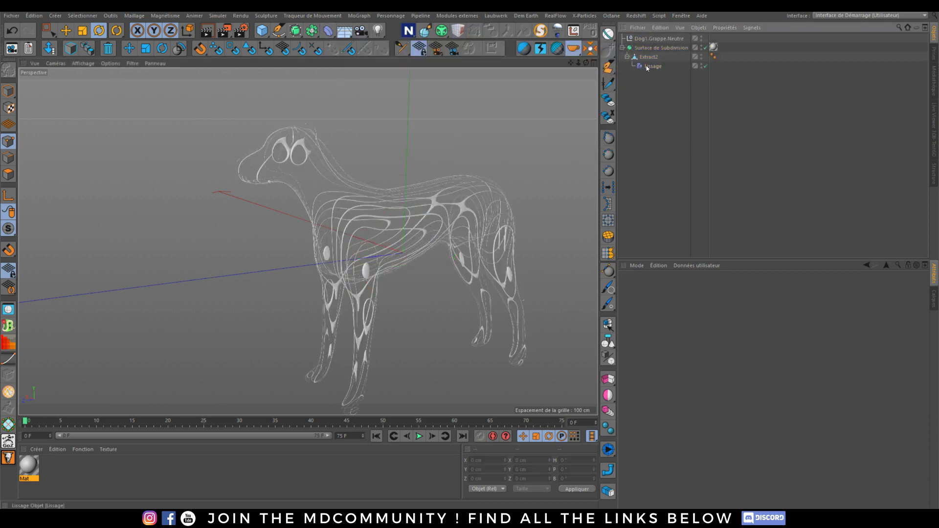
left_click(708, 333)
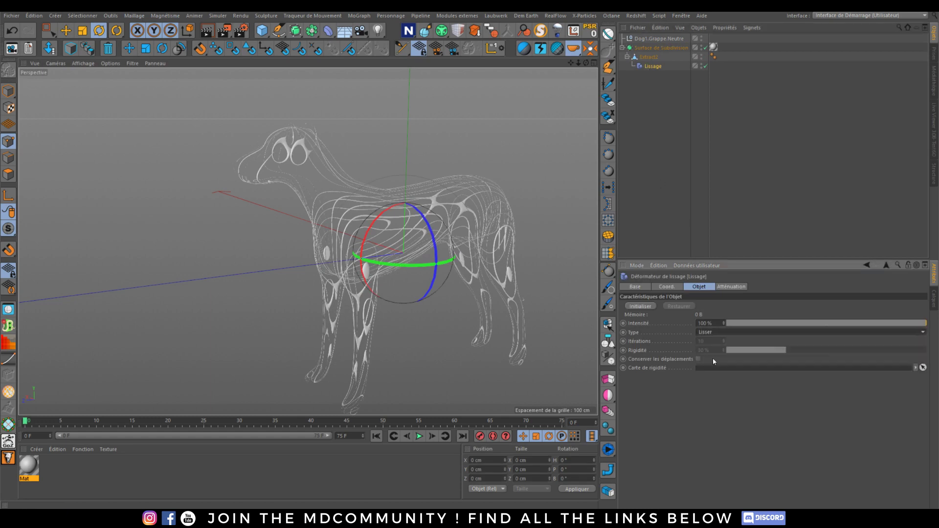
left_click(712, 357)
left_click(646, 306)
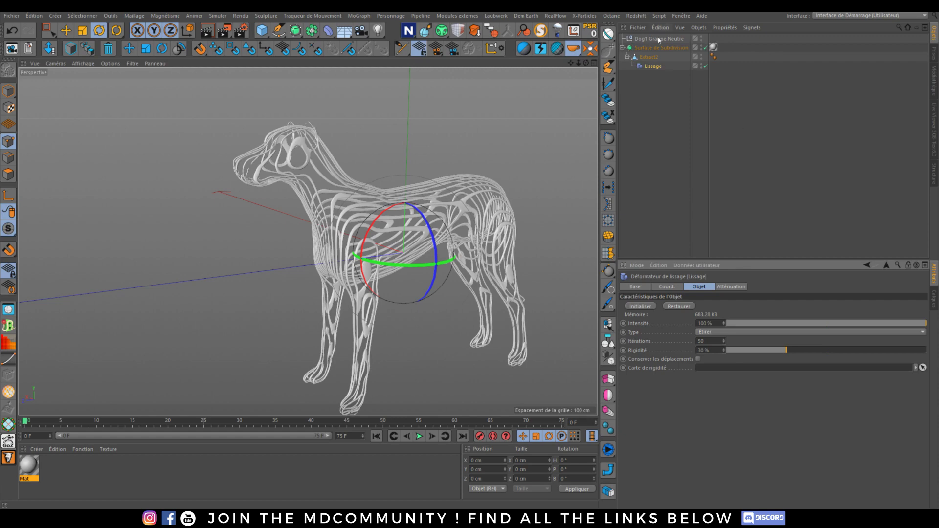
Step: Select Extract2's head and upper neck points with a rectangle selection from the side
left_click(647, 57)
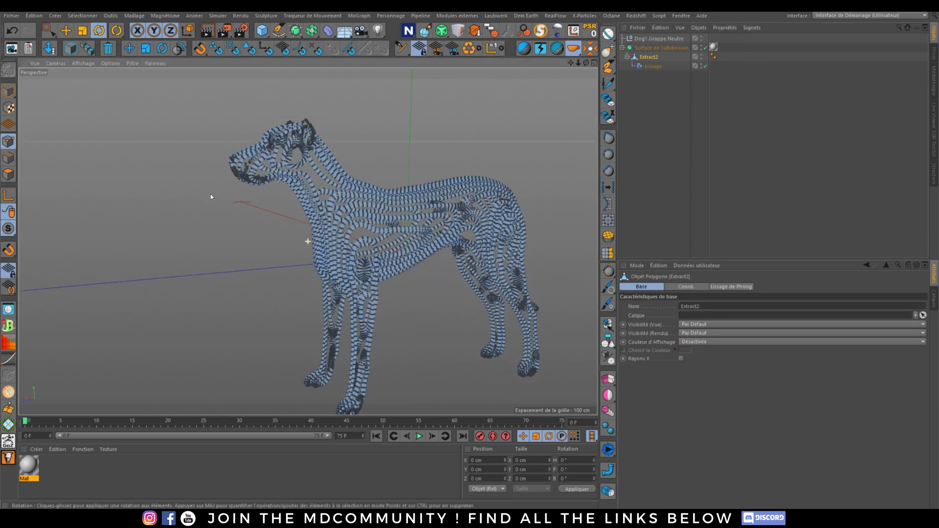
mouse_move(211, 197)
left_mouse_down("alt")
mouse_move(178, 198)
mouse_move(210, 194)
left_mouse_up("alt")
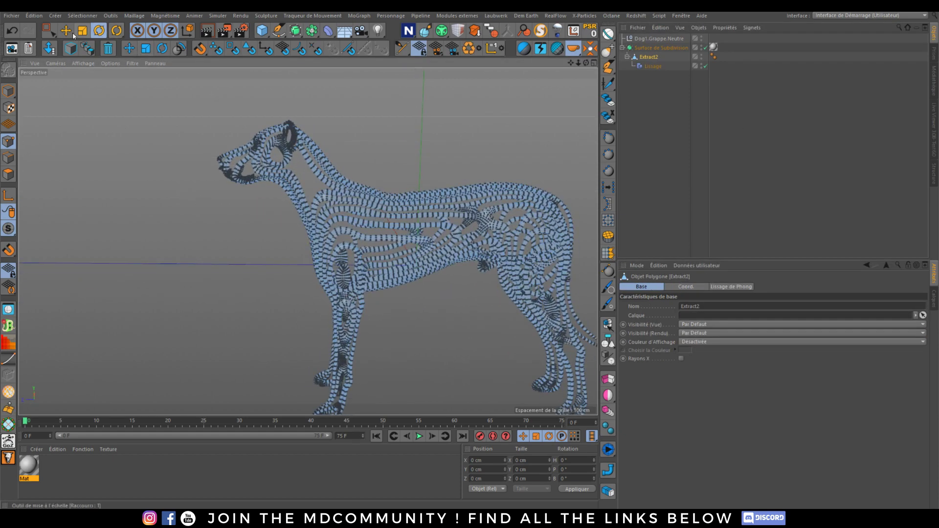
left_click(49, 30)
left_click_drag(165, 93, 388, 188)
Step: Try moving the selected Extract2 head points away from the body and undo the move
left_click_drag(257, 206, 253, 146, "alt")
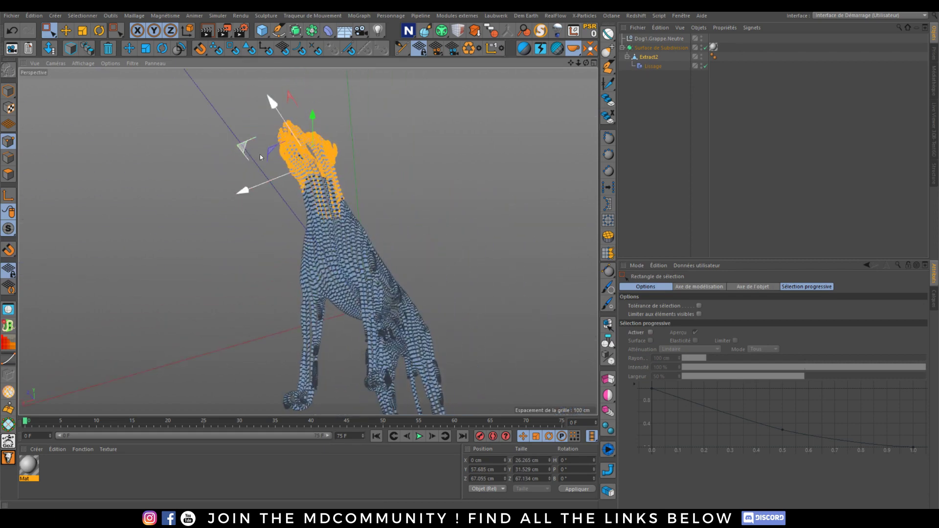
left_click_drag(390, 188, 329, 178)
key("ctrl+z")
left_click_drag(310, 145, 349, 239, "alt")
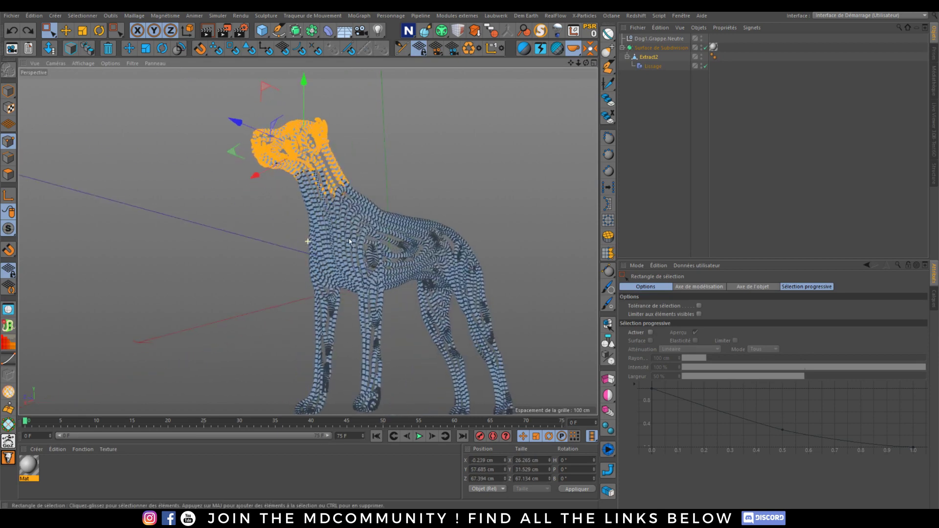
Step: Create a cluster from Extract2's selected head points and delete the leftover Dog1 cluster null
left_click_drag(233, 206, 277, 298, "alt")
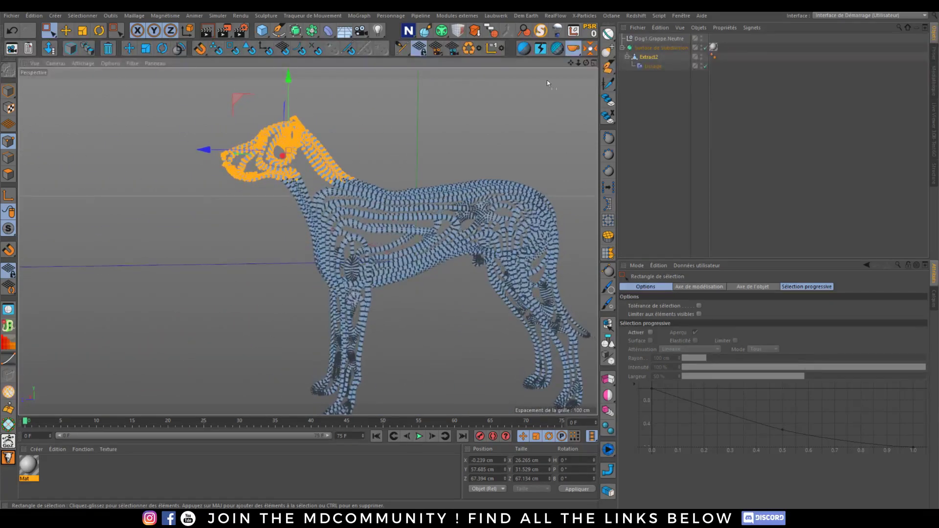
left_click(379, 15)
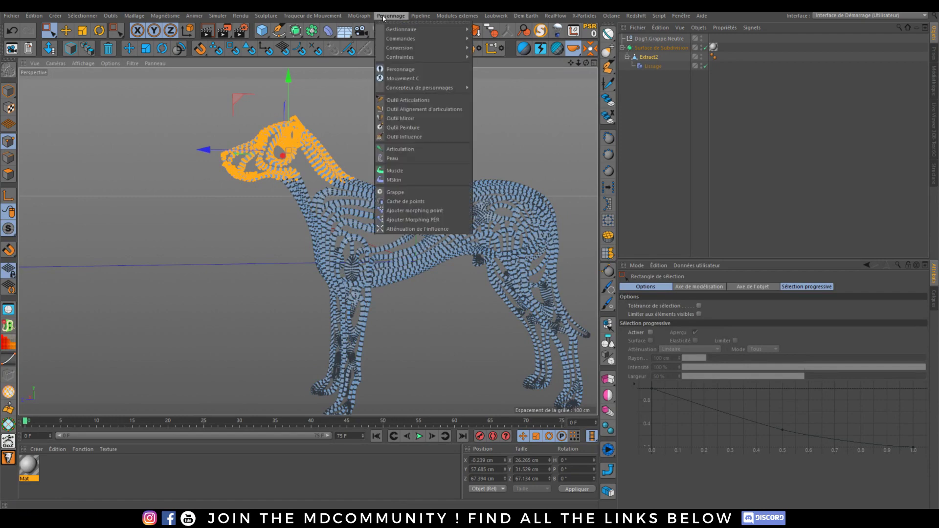
mouse_move(406, 39)
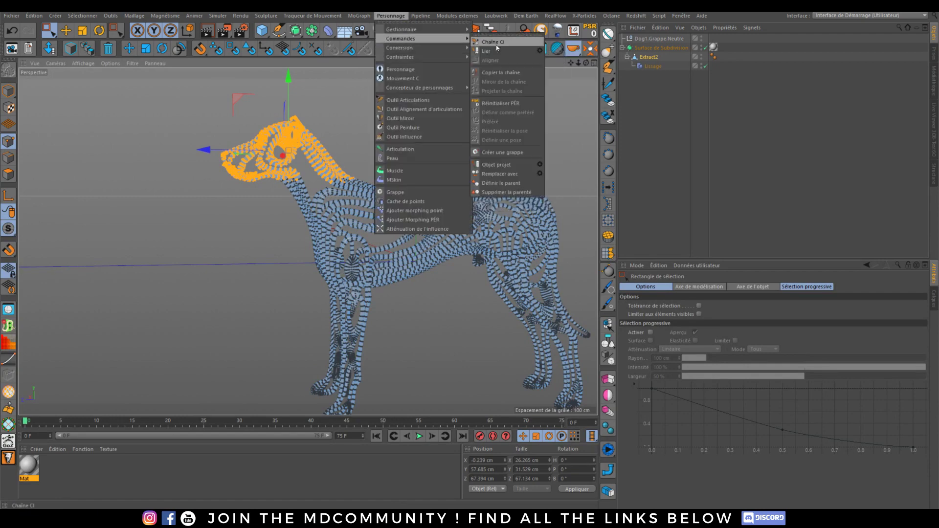
left_click(500, 154)
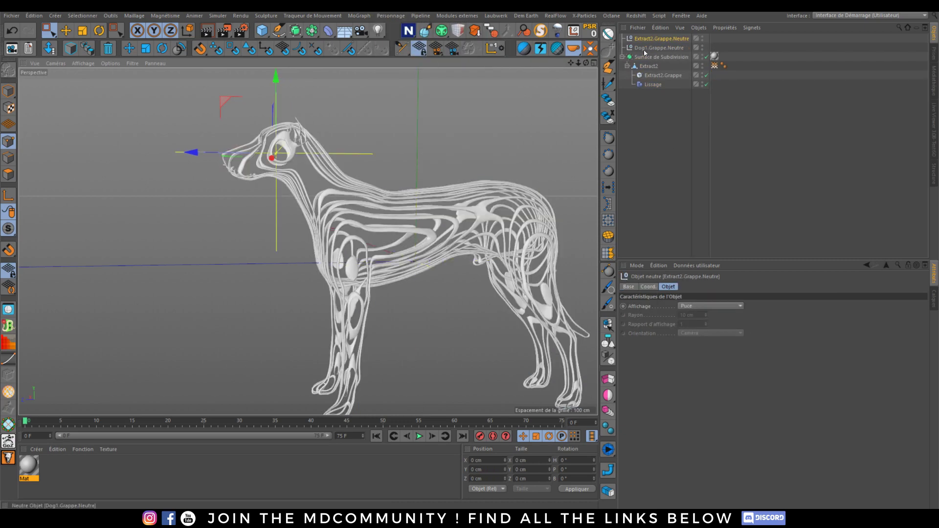
left_click(659, 47)
key("Delete")
Step: Switch to model mode and try rotating the Extract2 cluster null to turn the dog's head, undoing the last rotation
left_click(649, 38)
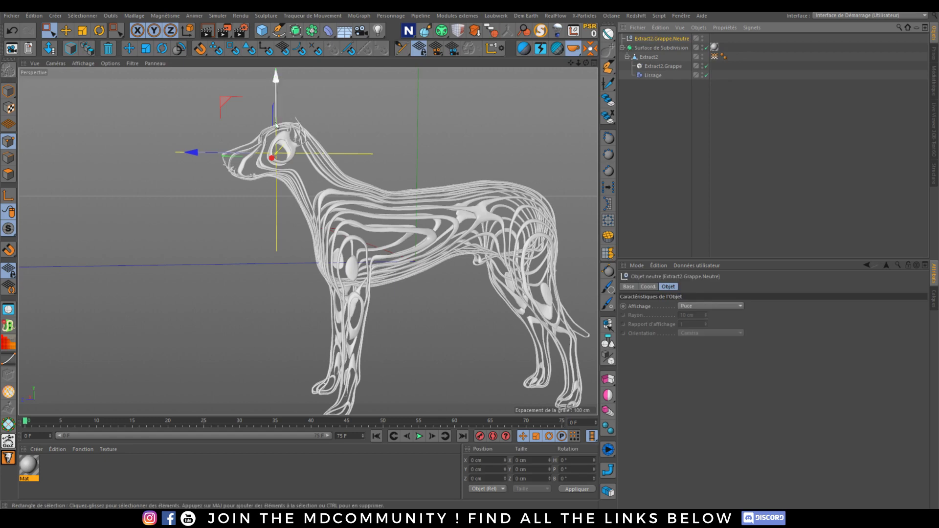
left_click(163, 49)
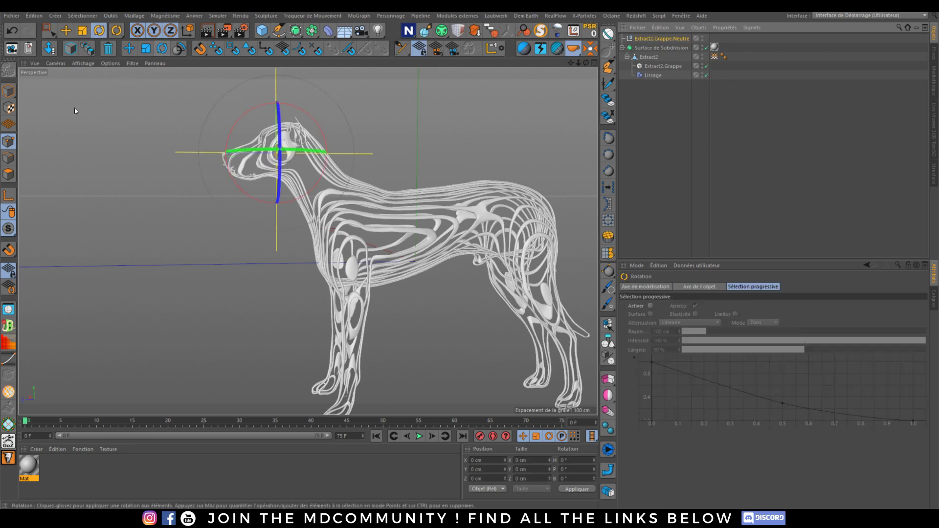
left_click(8, 91)
left_click_drag(247, 147, 275, 155)
left_click_drag(350, 223, 372, 218, "alt")
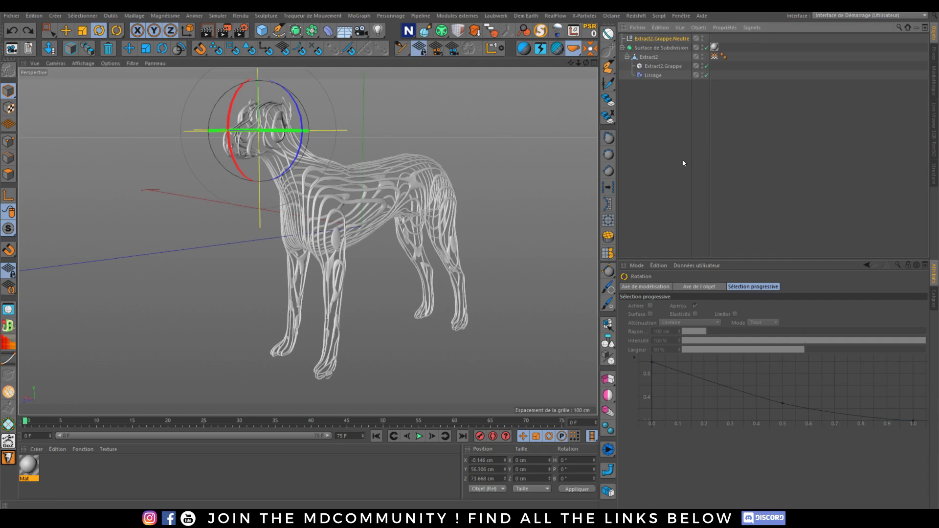
key("ctrl+z")
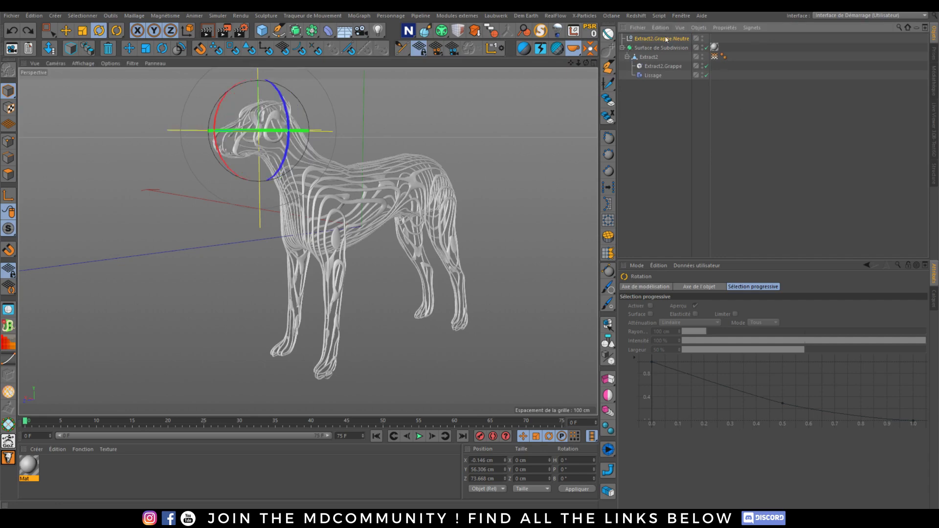
Step: Keyframe the Extract2 cluster null unrotated at frame 0 and turned to H 34° and P -5.159° at frame 35
left_click(481, 438)
left_click(277, 424)
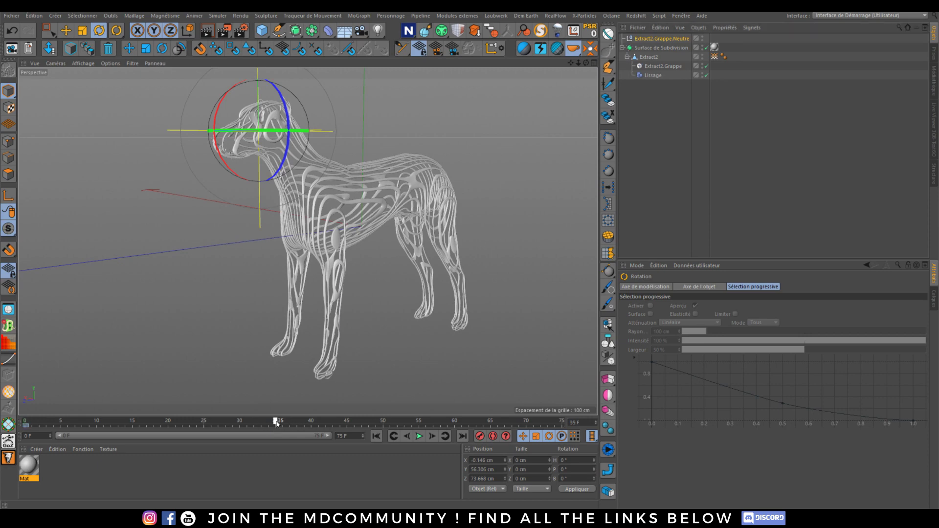
left_click_drag(241, 129, 281, 134)
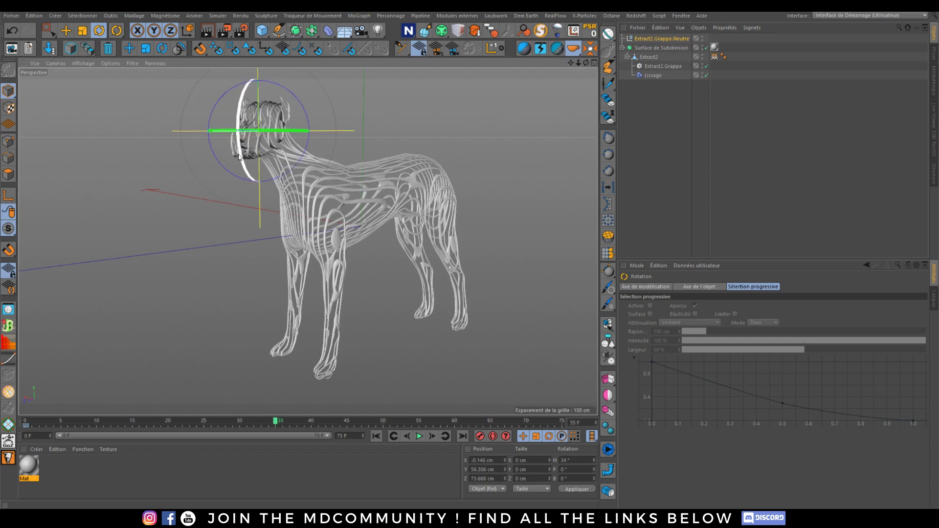
left_click_drag(239, 157, 307, 149)
left_click_drag(172, 159, 166, 162)
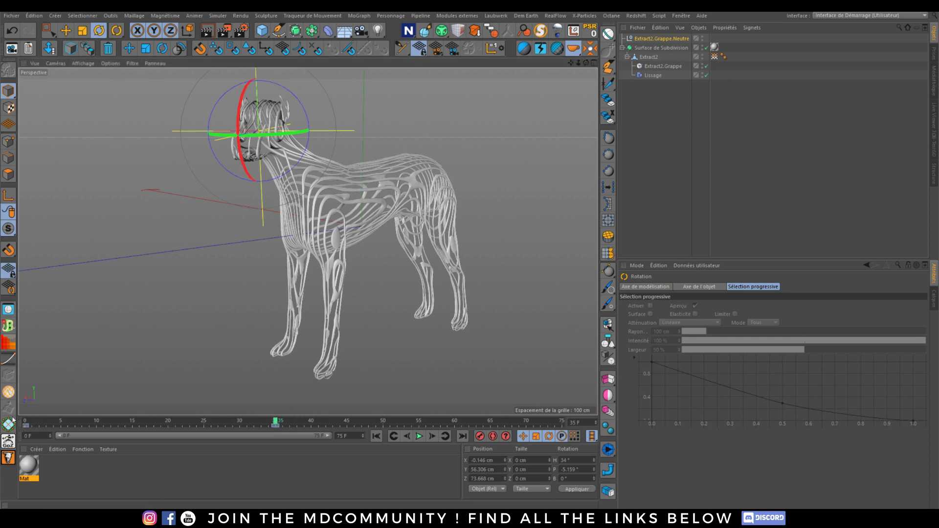
Step: Copy the cluster null's frame 0 key to frame 75 and check the head's return movement
left_click(25, 427)
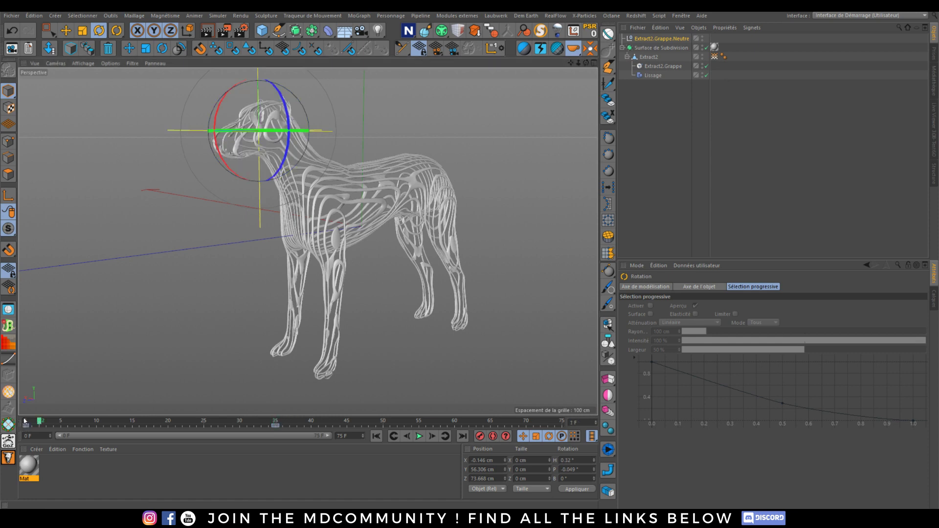
left_click(26, 427)
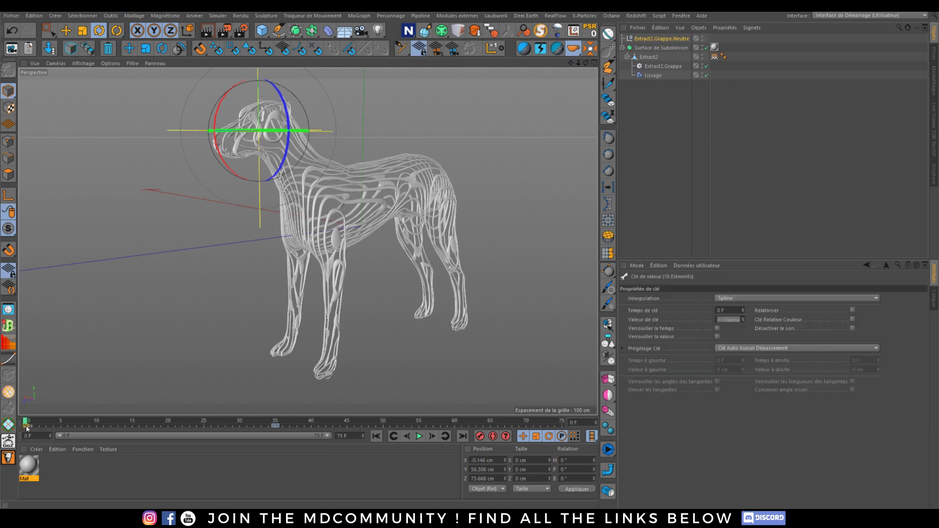
left_click(562, 421)
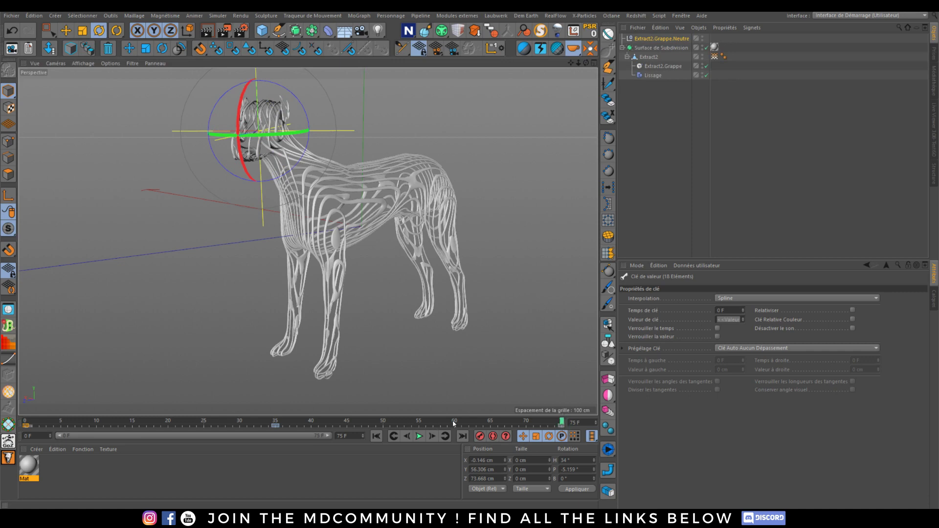
left_click(464, 424)
left_click(547, 425)
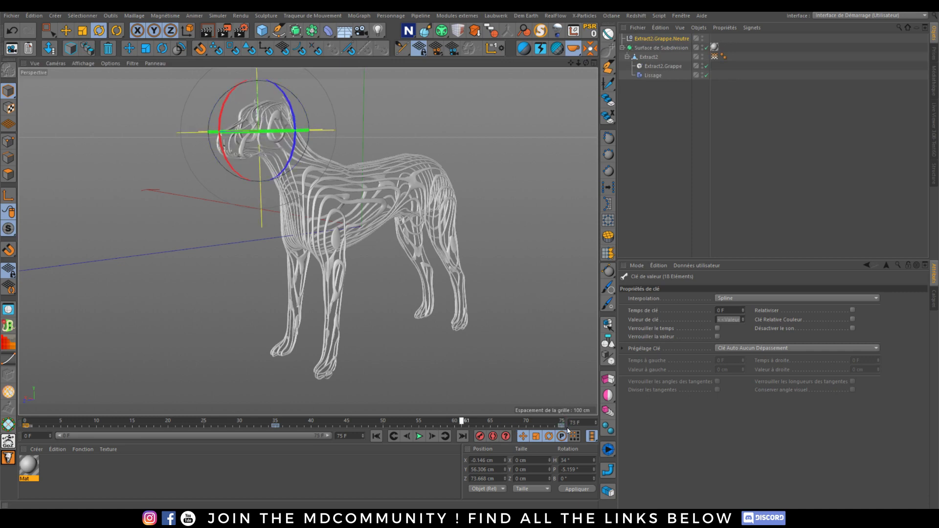
left_click(562, 423)
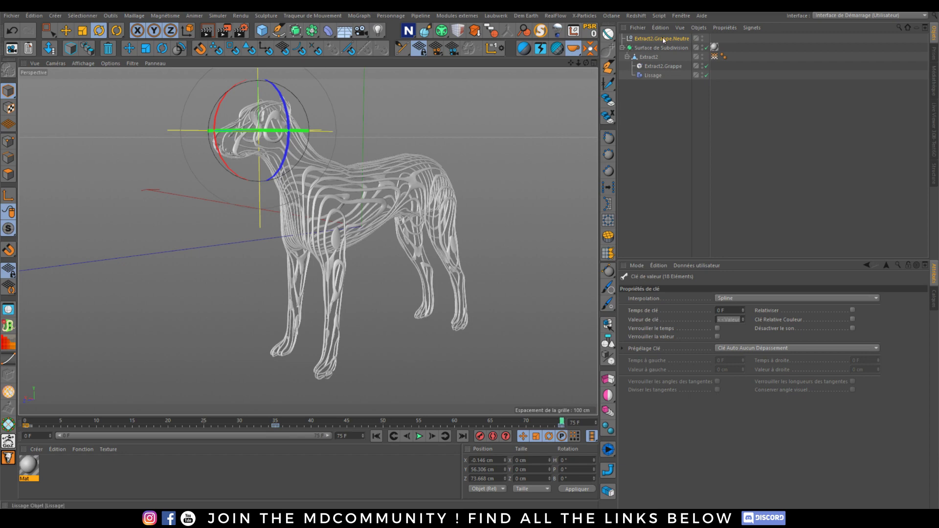
Step: Review the animated dog in the open Max dog scene, then return to the Sans titre 2 scene
left_click(684, 17)
left_click(699, 240)
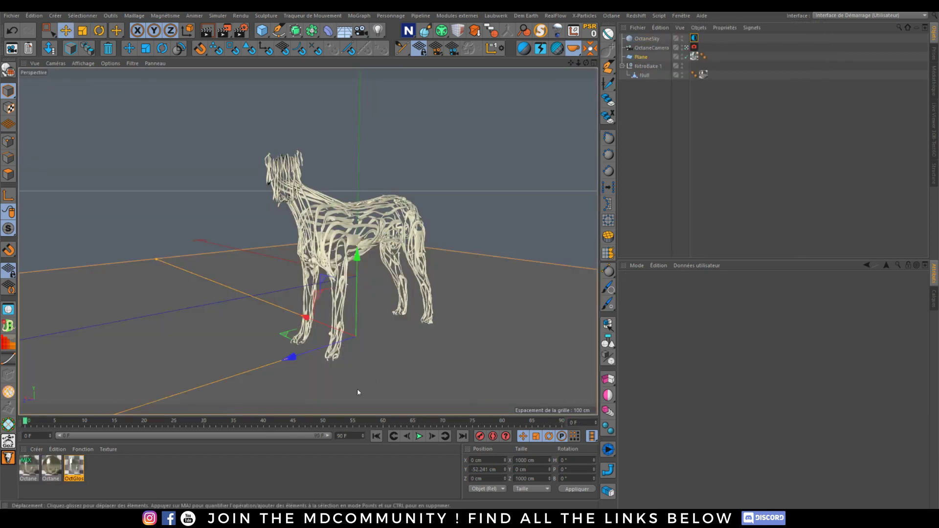
left_click_drag(314, 425, 292, 420)
left_click(681, 16)
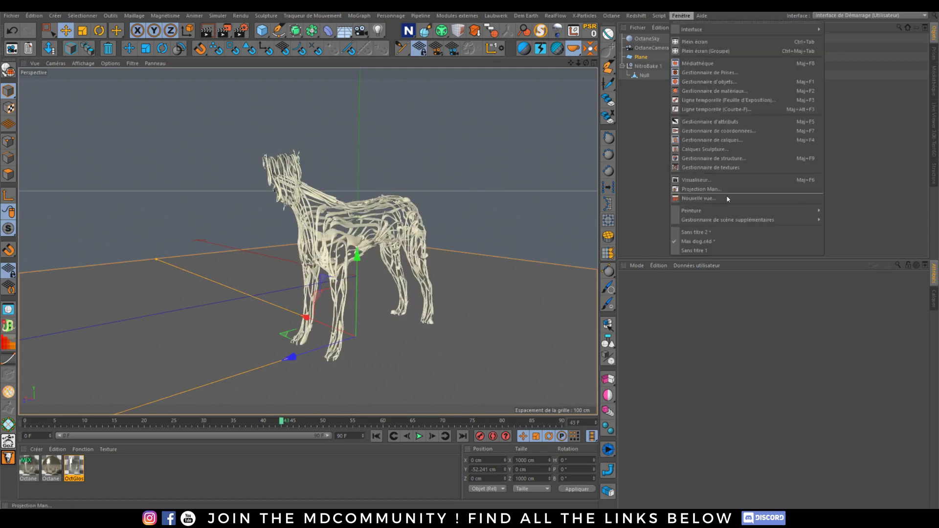
left_click(701, 233)
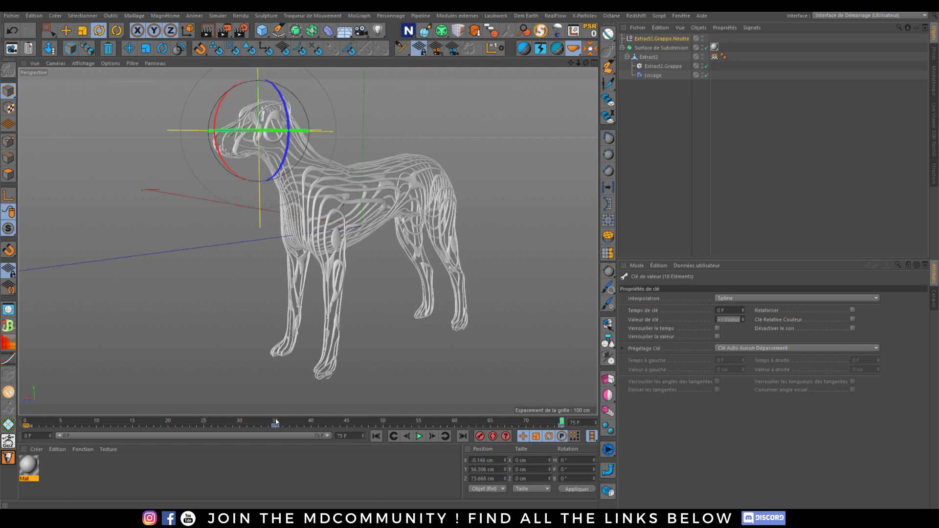
Step: Disable Extract2's cluster and Lissage deformers and add a Displacer (Déplaceur) under Extract2, below Lissage
left_click(707, 66)
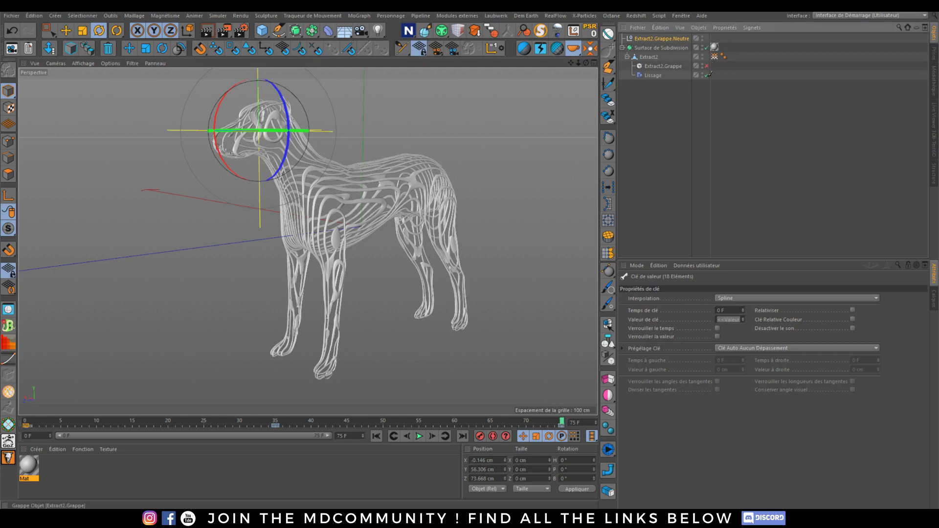
left_click(707, 75)
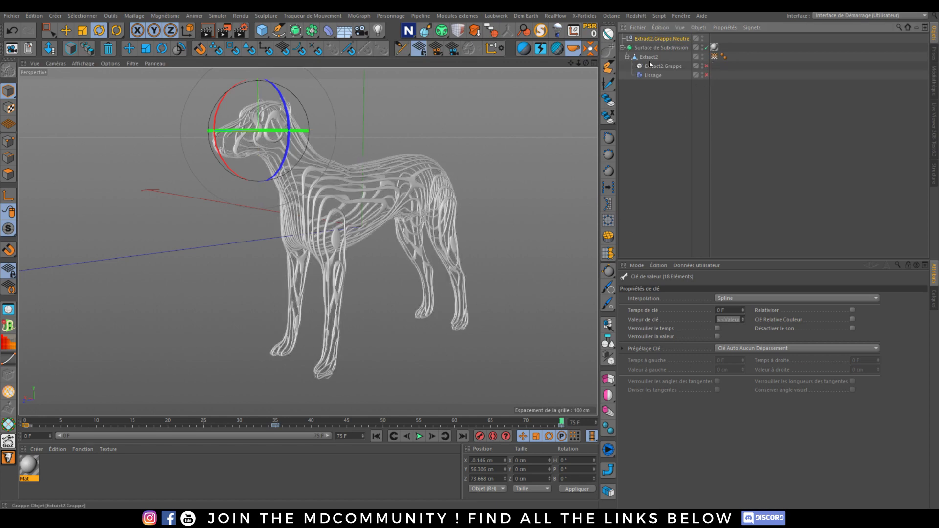
left_click(314, 191)
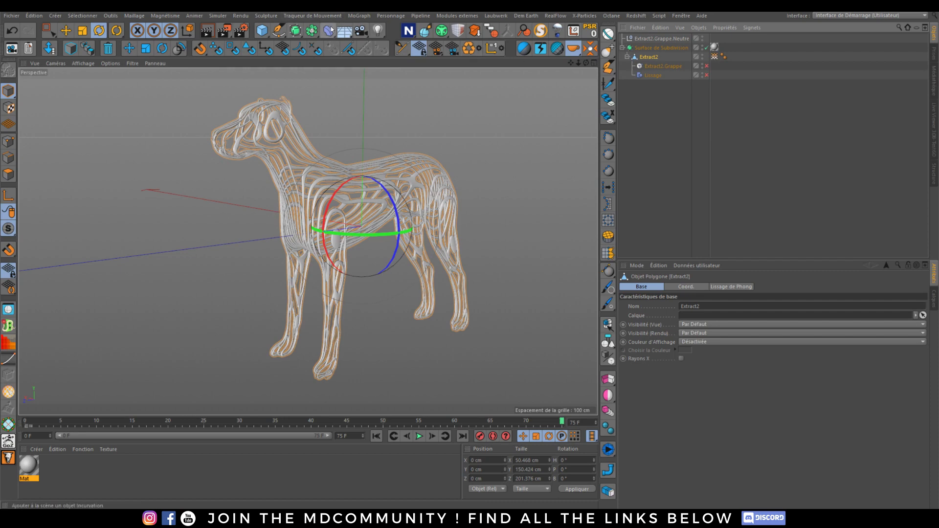
left_click(329, 31)
left_click(365, 143)
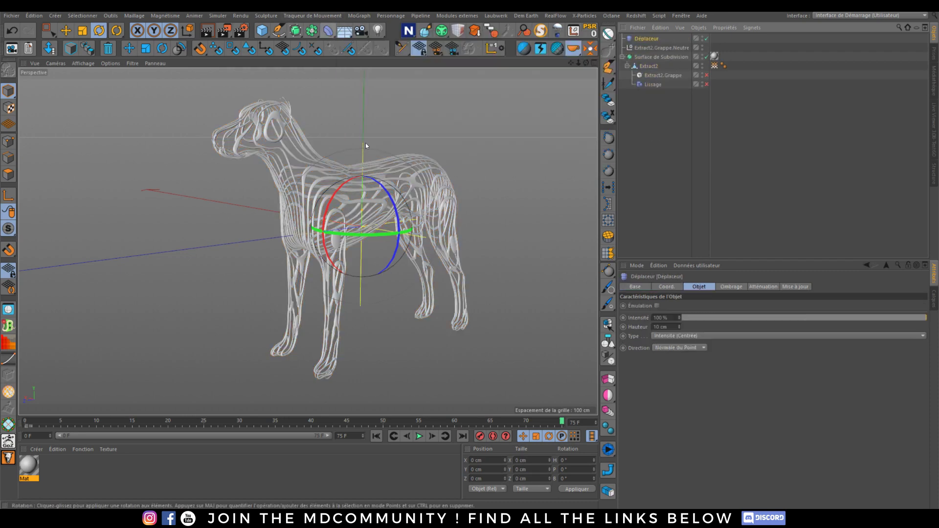
left_click_drag(647, 70, 649, 66)
left_click(656, 70)
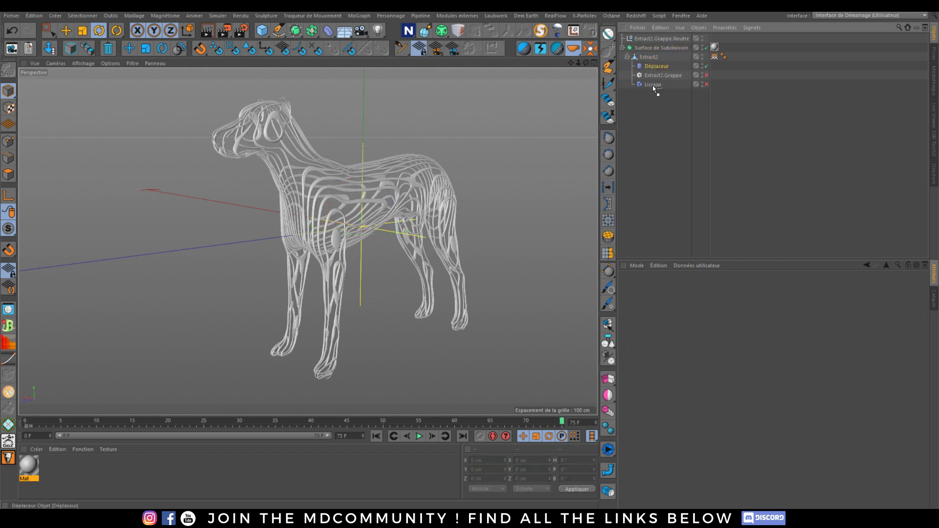
left_click_drag(652, 86, 653, 87)
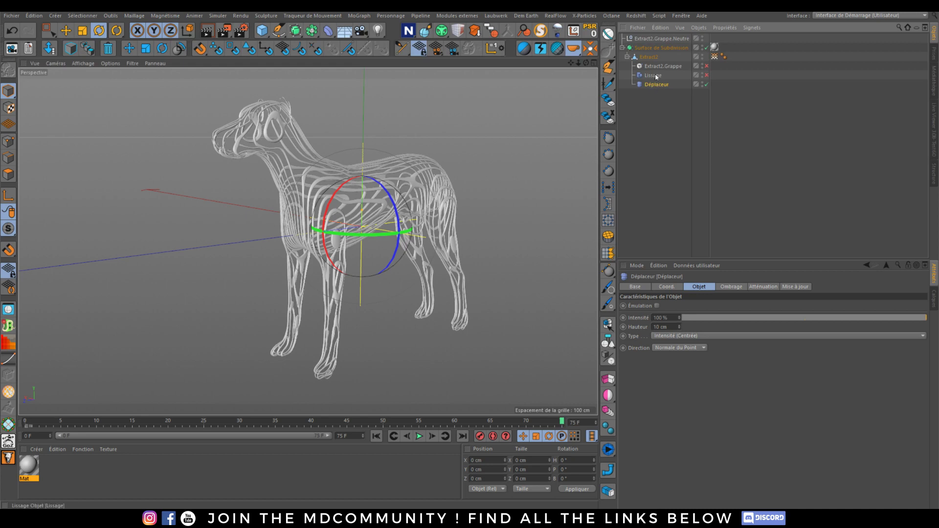
Step: Assign a Noise (Bruit) shader to the Displacer's shading and set the noise contrast to 22%
left_click(725, 286)
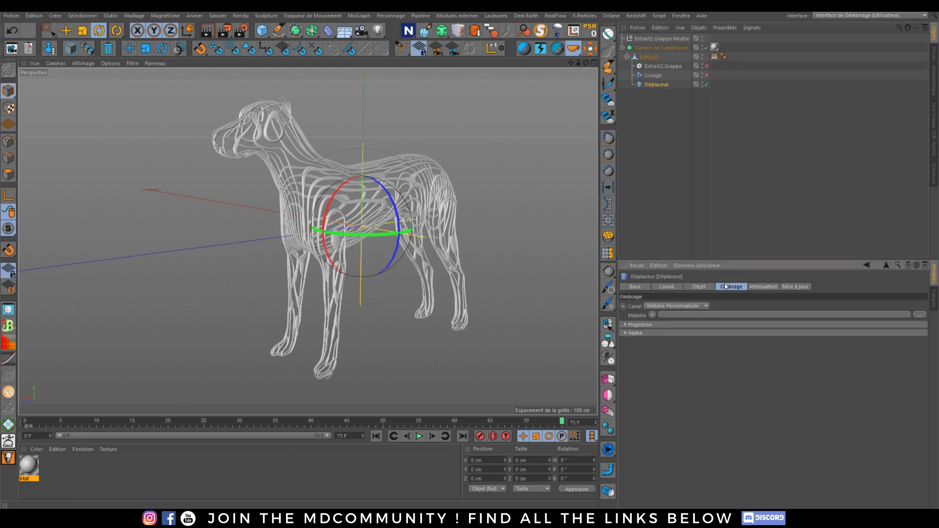
left_click(651, 315)
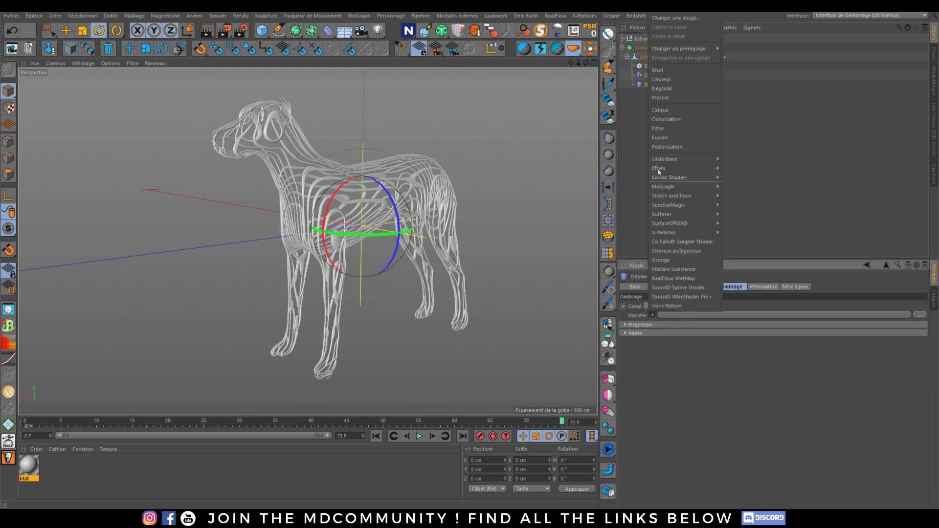
left_click(665, 71)
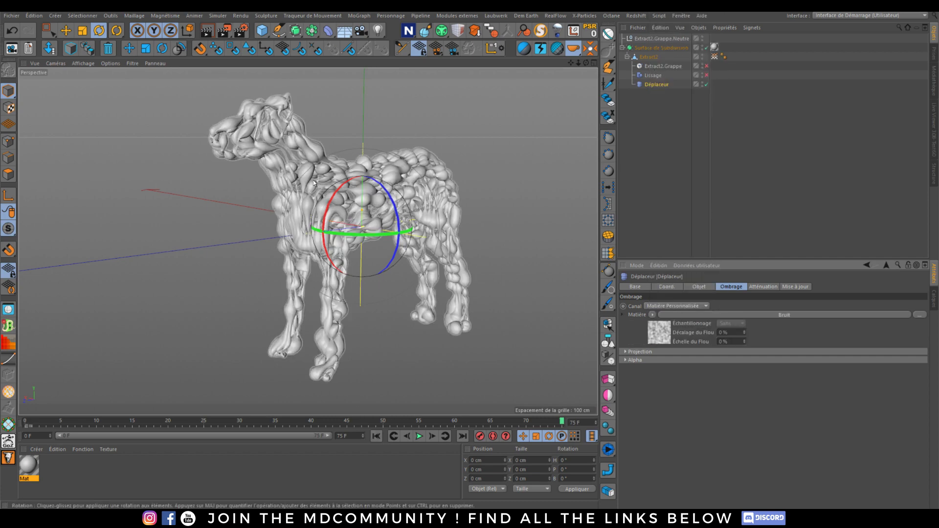
left_click_drag(302, 176, 283, 182, "alt")
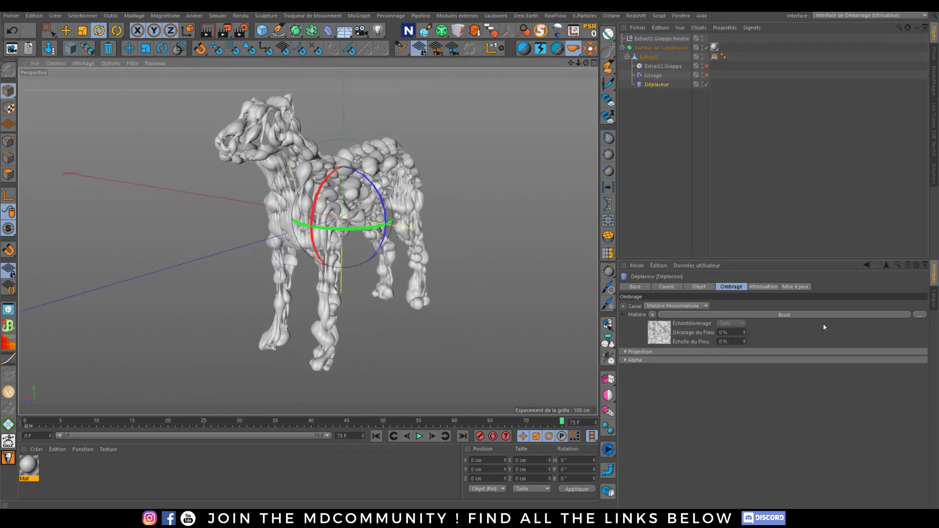
left_click(796, 314)
scroll(792, 437, "down", 3)
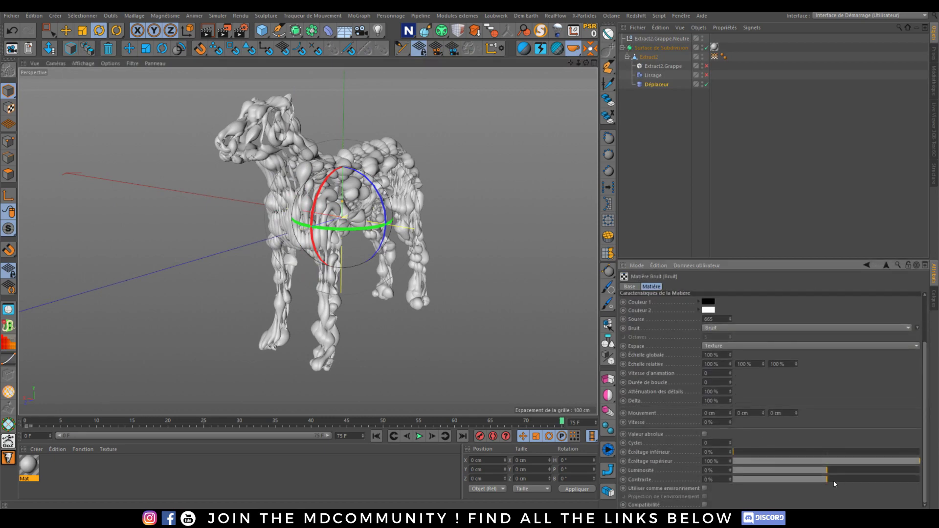
left_click_drag(856, 480, 868, 480)
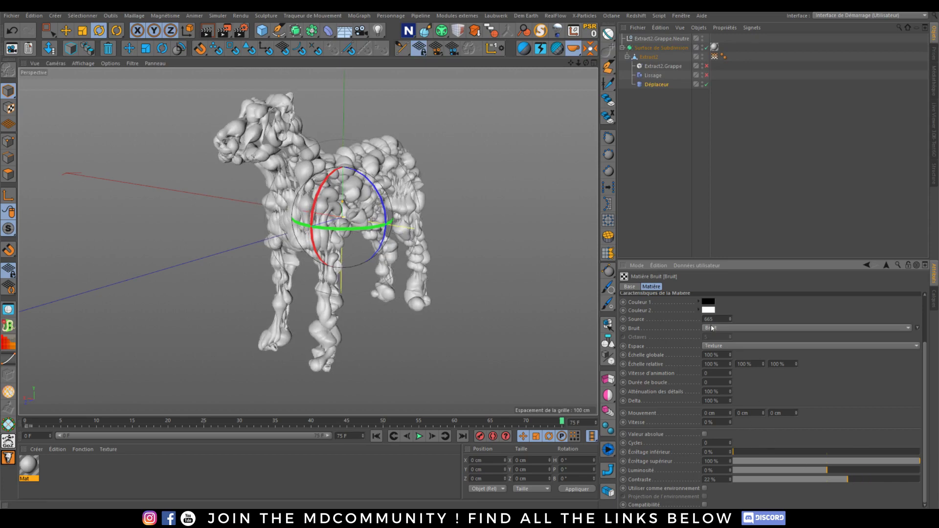
Step: Try a global scale of 250% on the noise shader, then restore it to 100%
left_click(723, 355)
type("25")
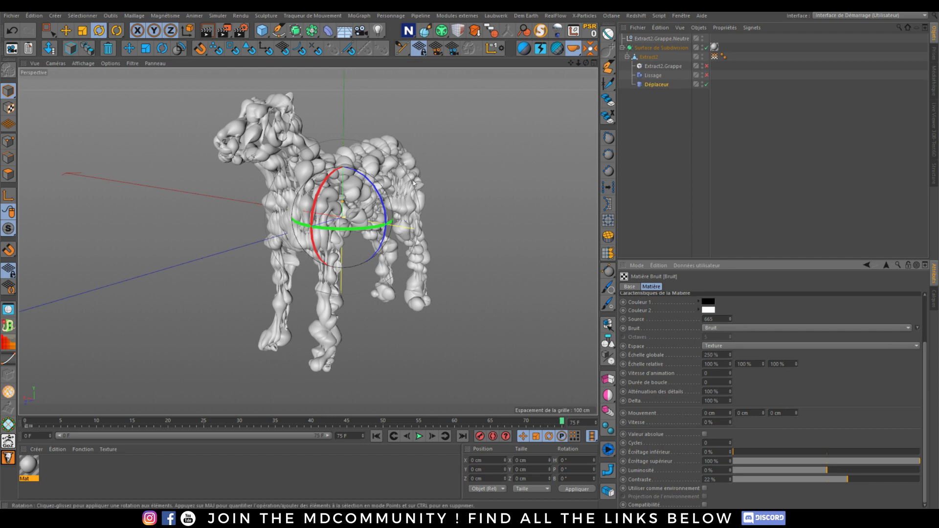
key("Return")
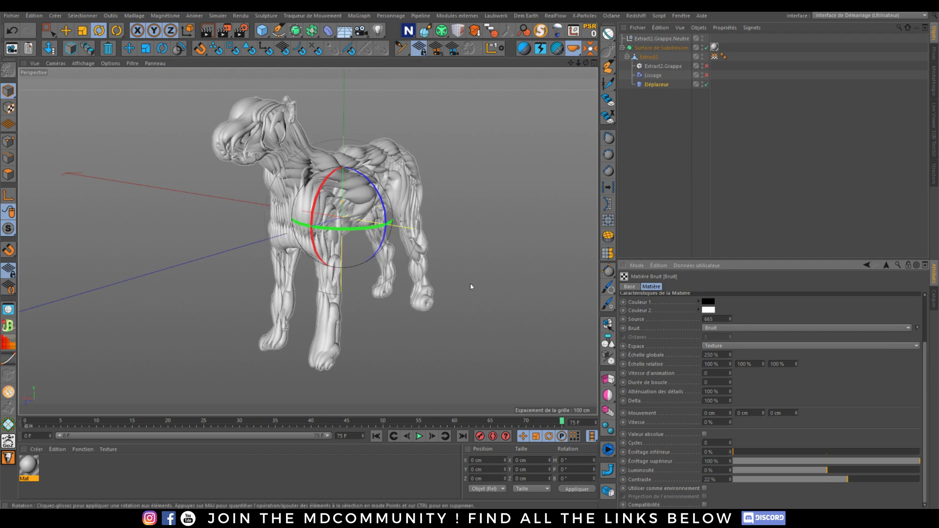
left_click(723, 355)
type("100")
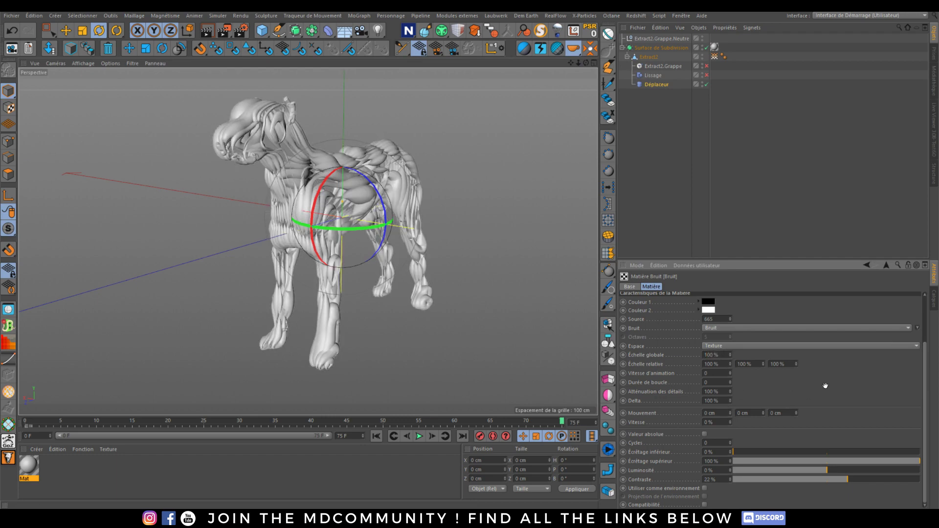
key("Return")
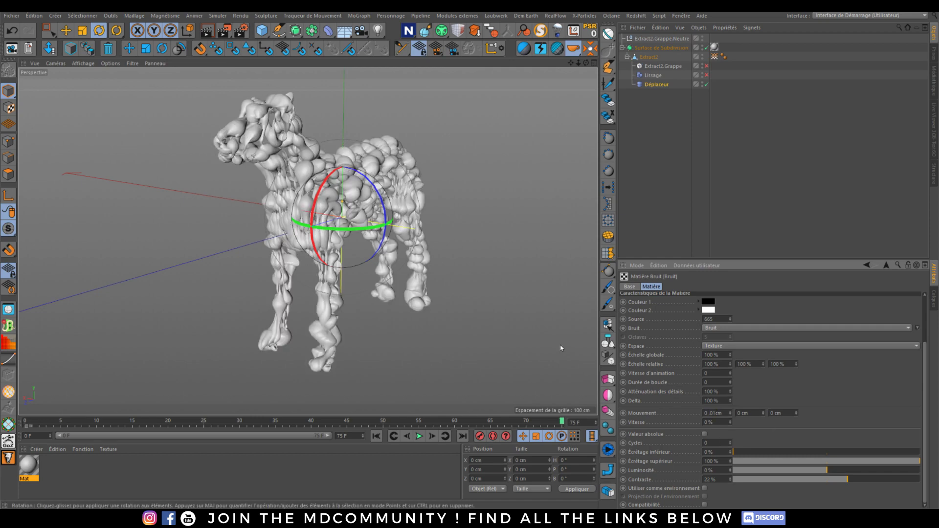
Step: Animate the noise with 0.01 cm movement on all three axes and 2% speed, and preview the playback
key("Tab")
key("Tab")
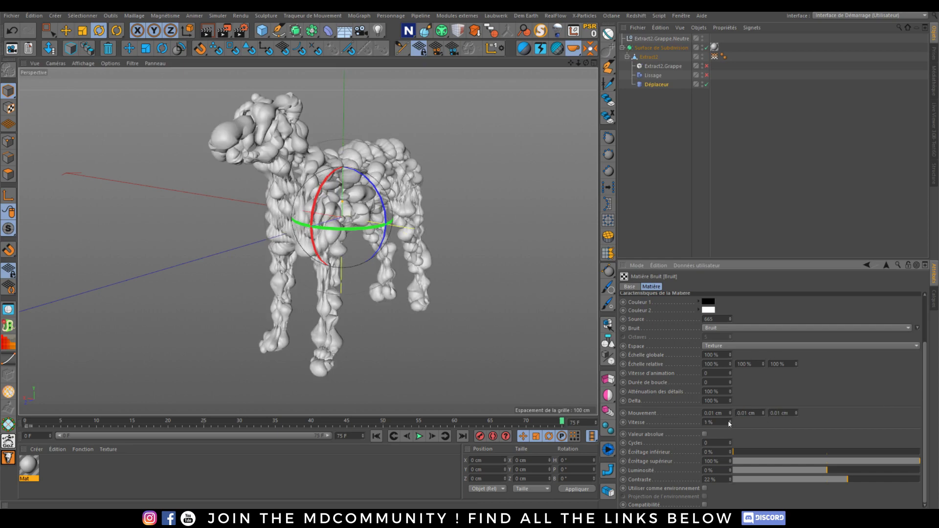
left_click(376, 437)
left_click(419, 436)
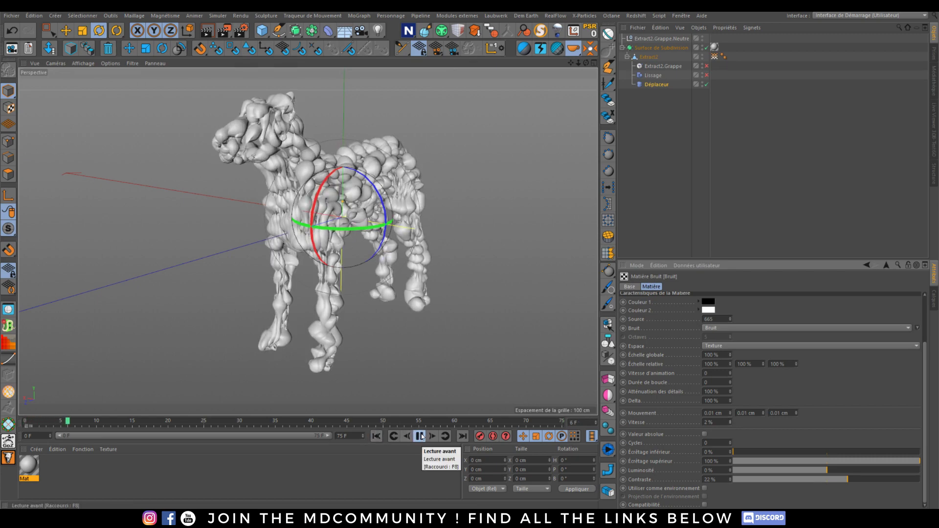
key("F8")
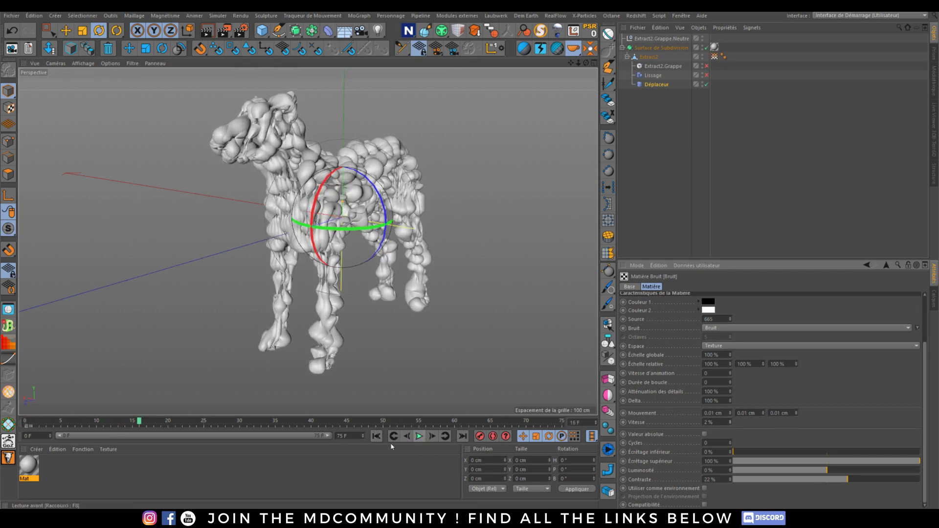
Step: Rewind to frame 0 and set the Displacer's height to 2 cm
left_click(376, 436)
left_click(887, 267)
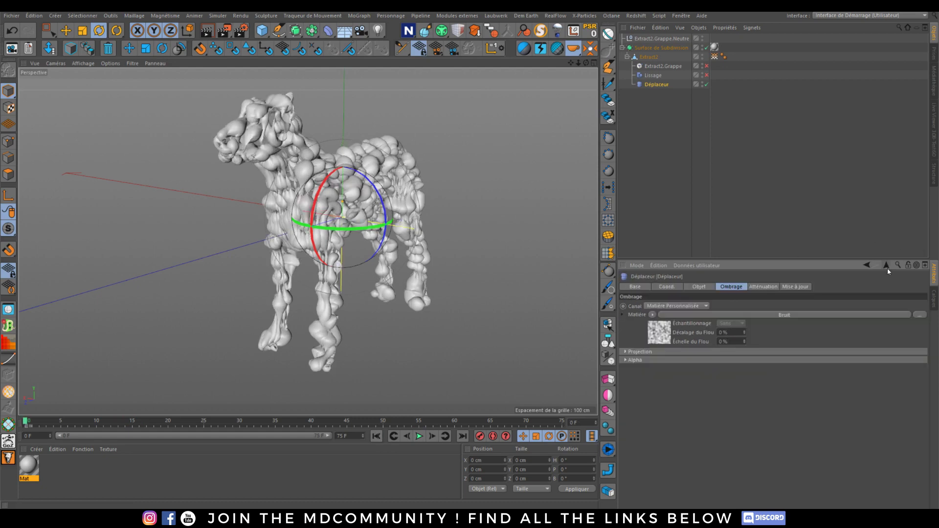
left_click(699, 287)
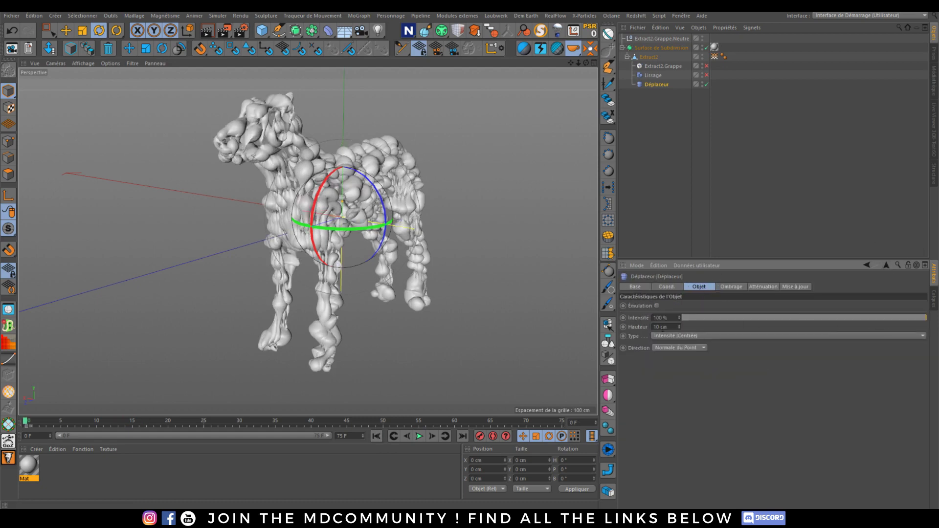
type("2")
key("Return")
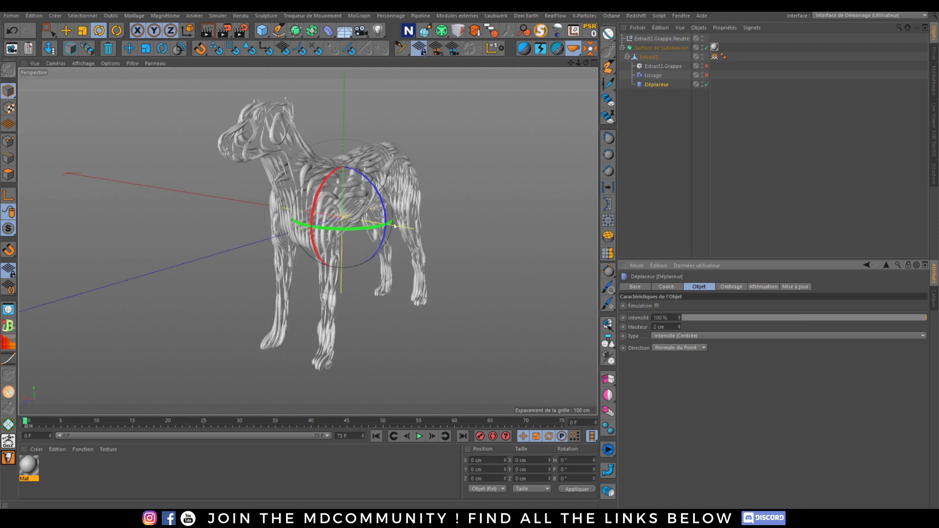
Step: Disable the Subdivision Surface and play the displacement animation from the first frame
left_click(420, 438)
left_click(706, 47)
left_click(377, 436)
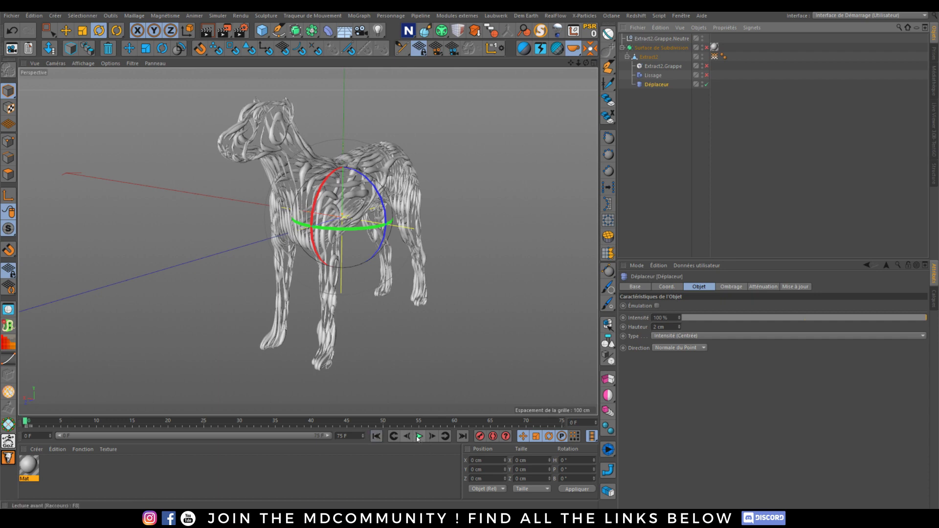
left_click(418, 436)
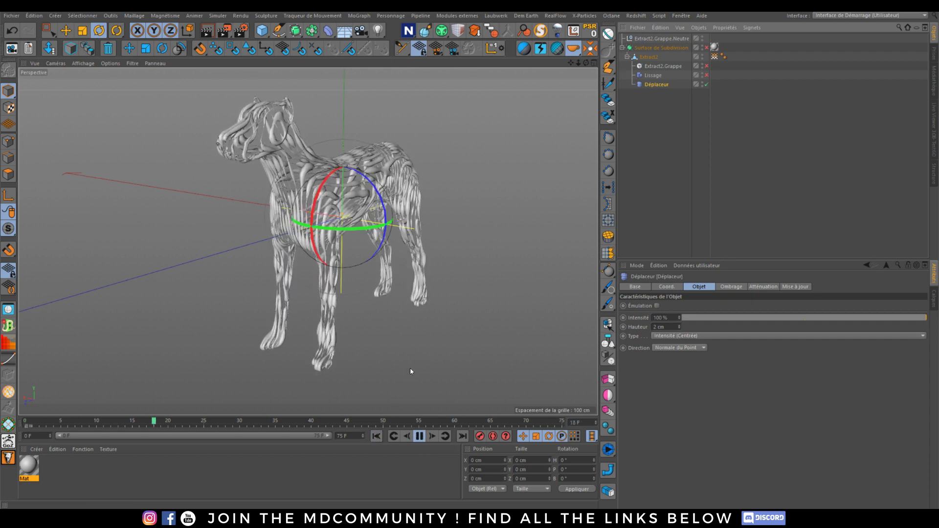
Step: Stop the playback and examine the displaced strands up close around the dog's head and body
left_click(420, 436)
scroll(302, 143, "up", 10)
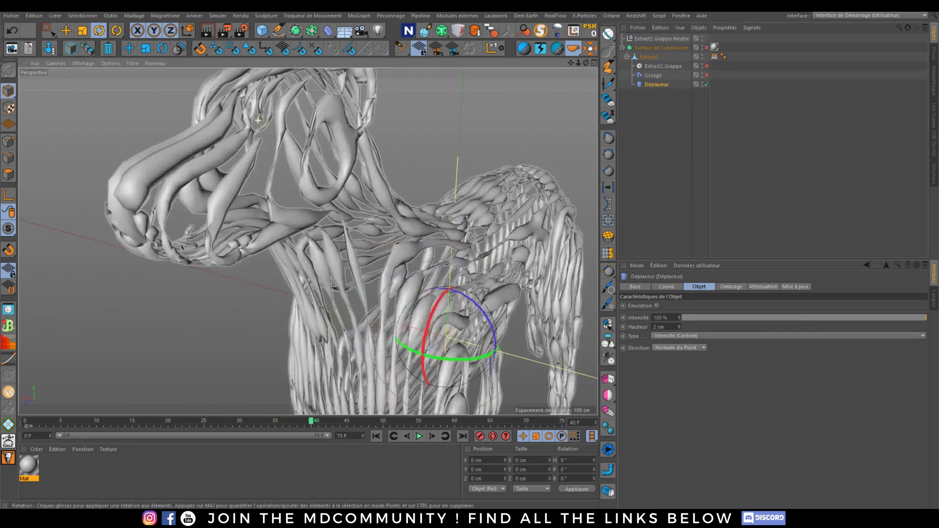
key("o")
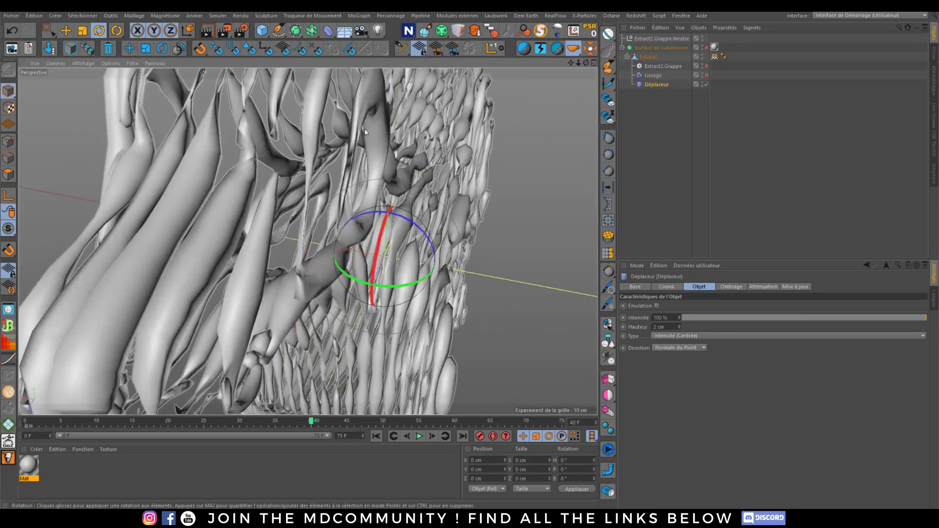
left_click_drag(294, 297, 308, 249, "alt")
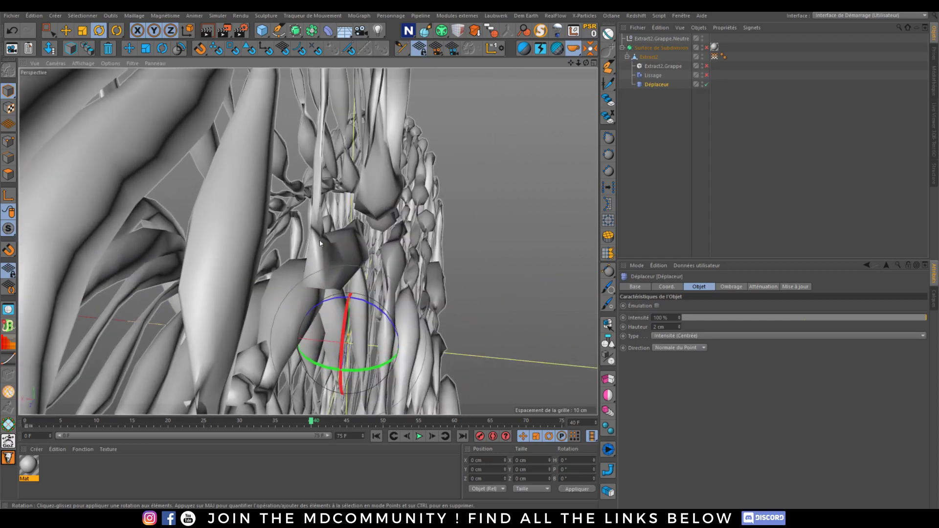
scroll(381, 248, "down", 8)
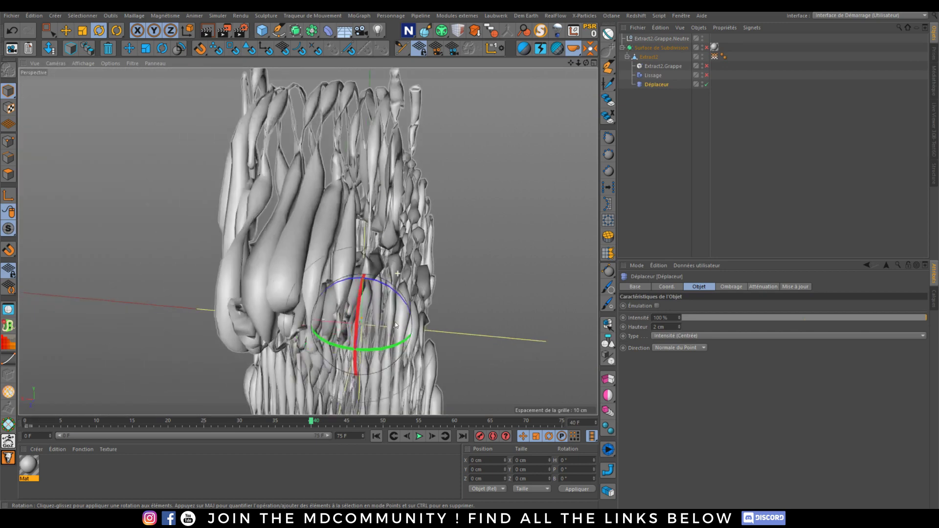
left_click_drag(376, 365, 334, 272, "alt")
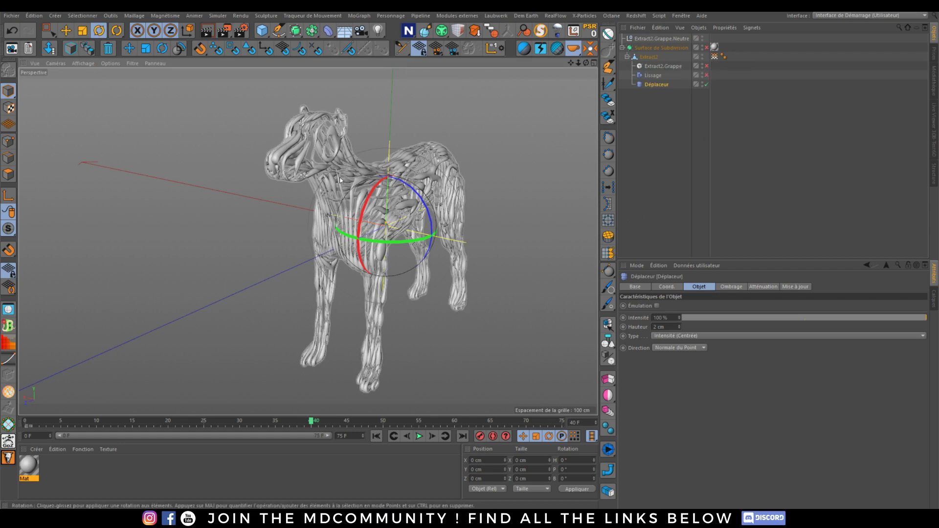
Step: Set the Displacer's height to 3 cm at frame 0, and preview the animation with the cluster and smoothing deformers re-enabled
left_click(376, 437)
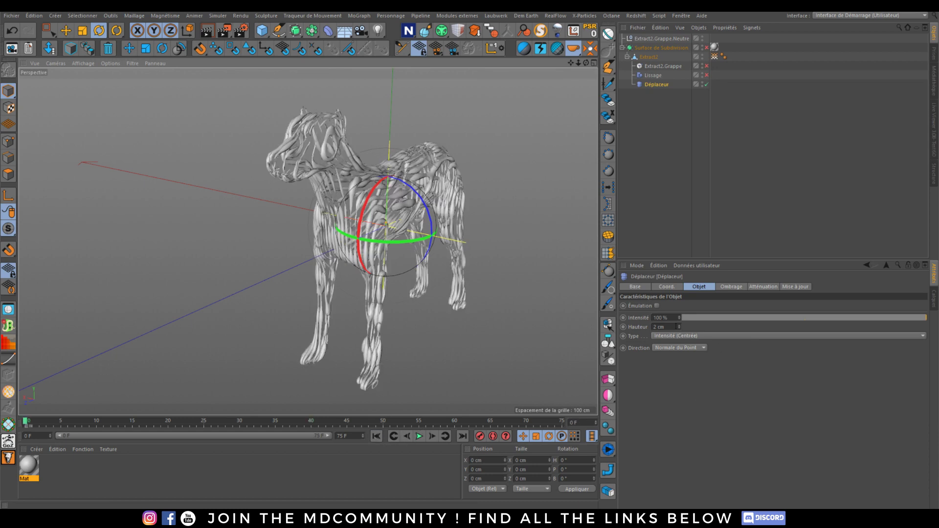
left_click(679, 326)
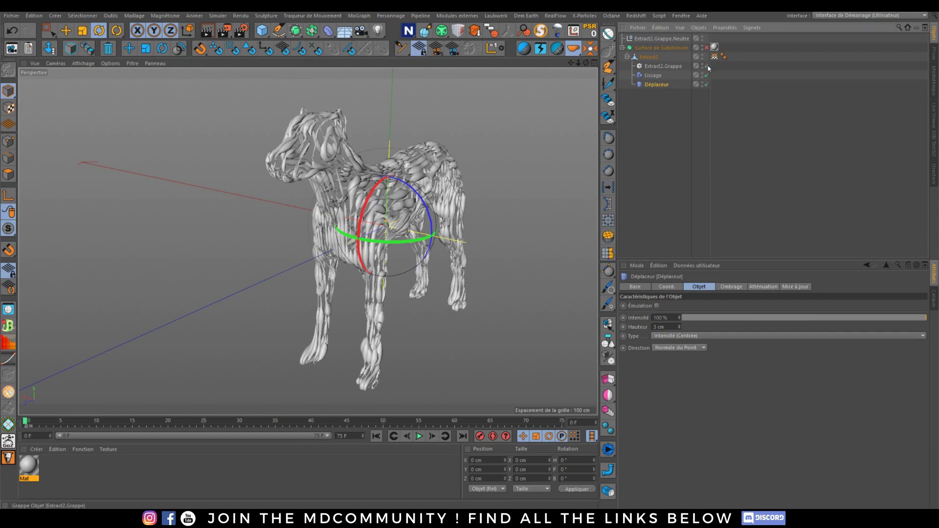
left_click(419, 437)
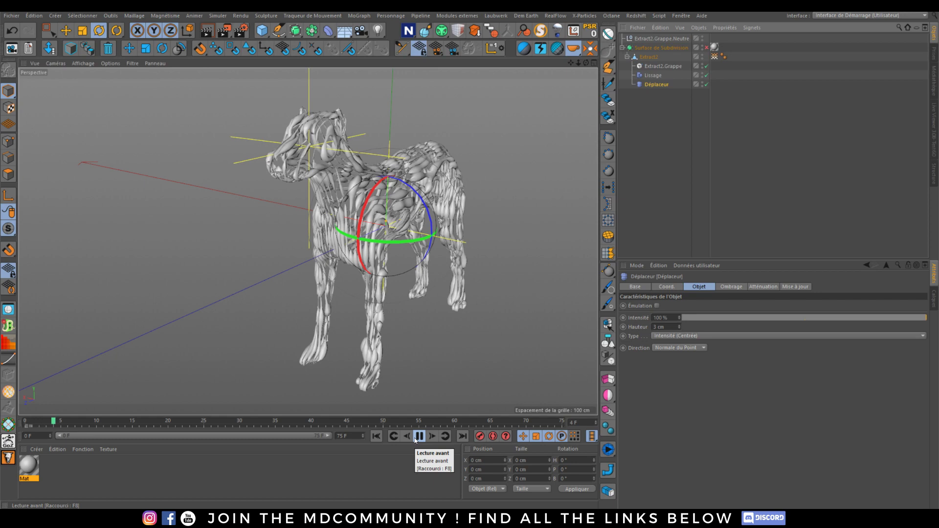
left_click(416, 439)
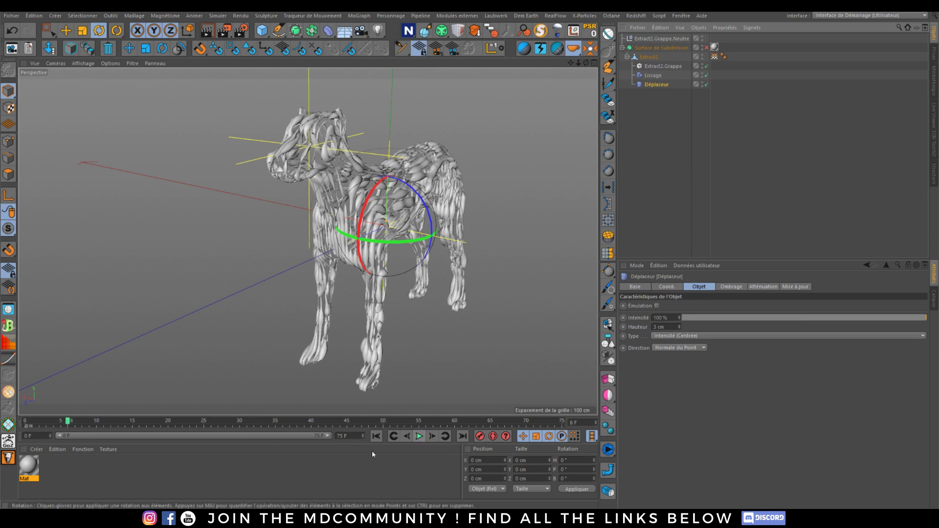
left_click(376, 435)
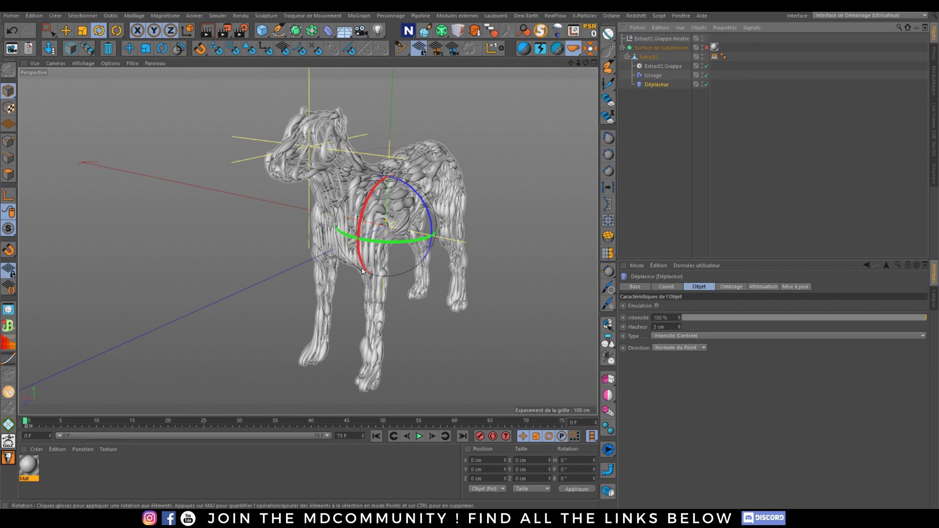
Step: Try the Subdivision Surface on the displaced dog and disable it again
left_click(706, 48)
left_click(683, 163)
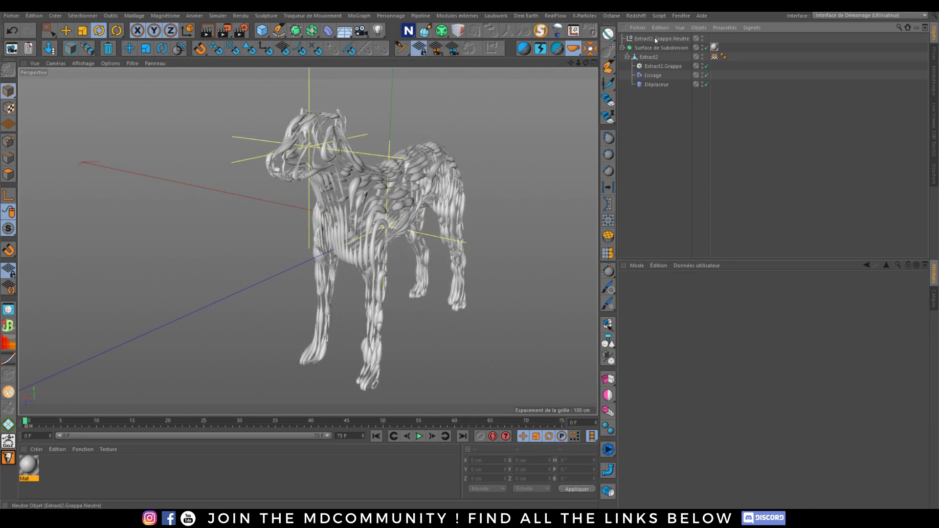
left_click(706, 48)
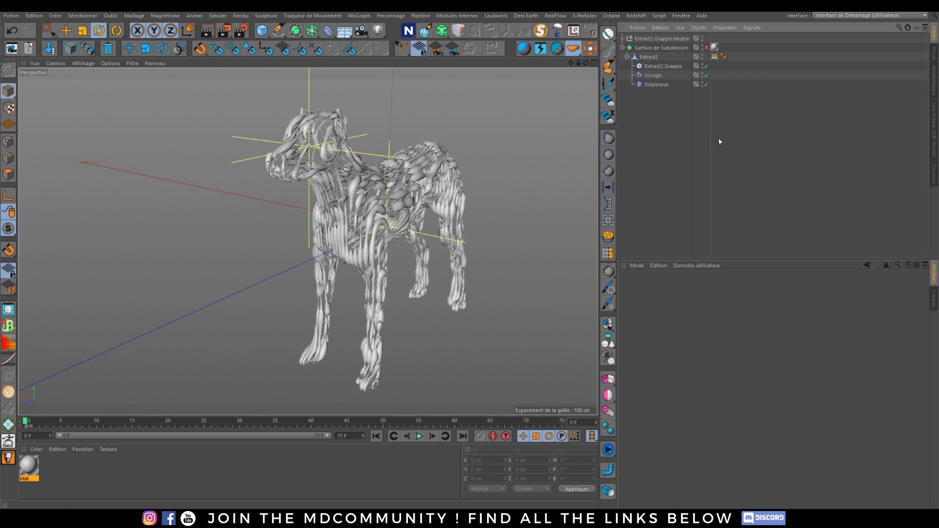
Step: Bake the Extract2 mesh's deformation with NitroBake, using the Single Object option
left_click(648, 57)
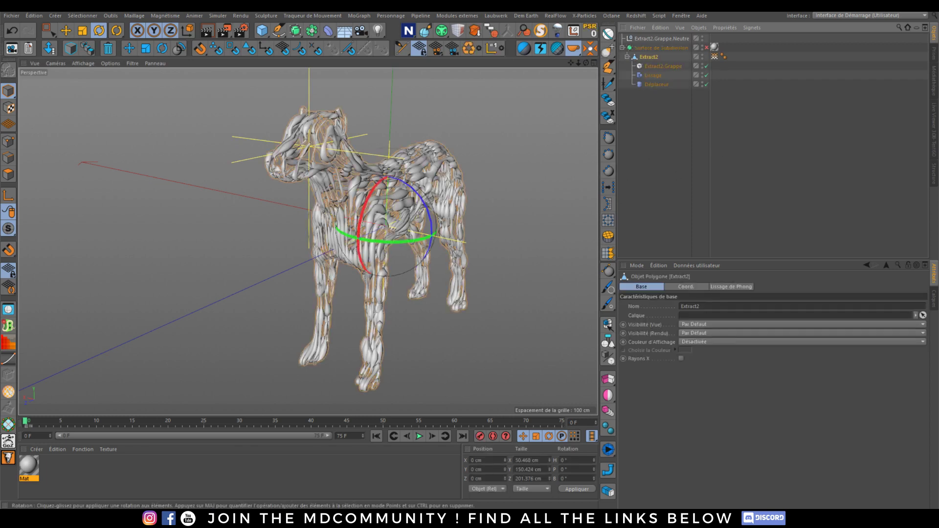
left_click(9, 325)
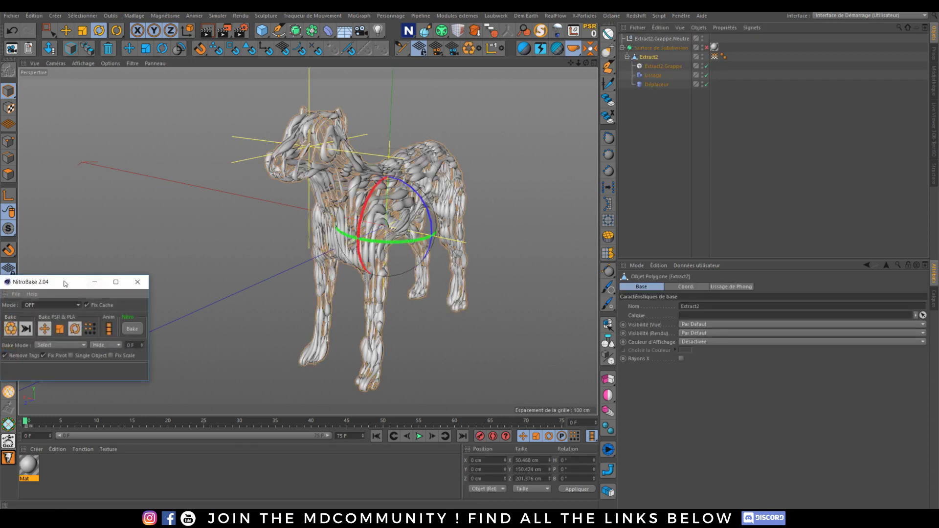
left_click_drag(65, 284, 274, 206)
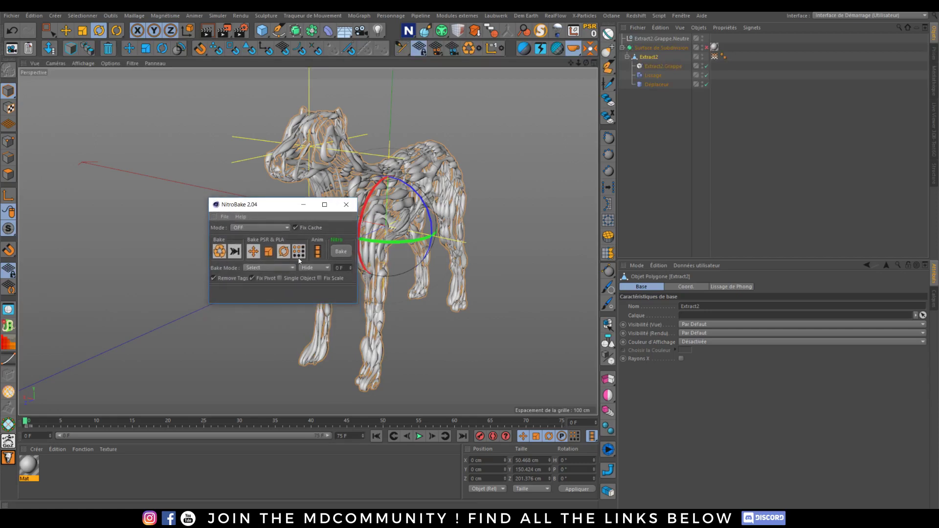
left_click(279, 278)
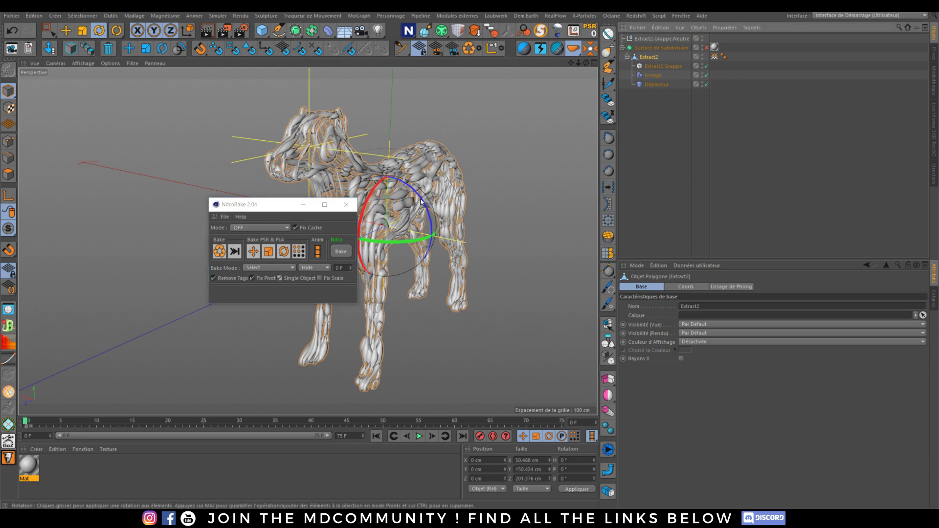
left_click(340, 255)
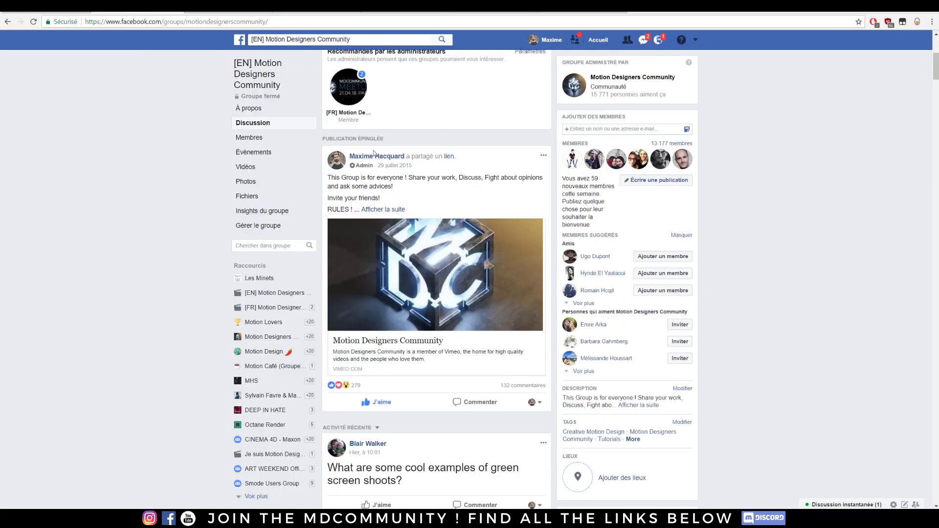
Step: Browse the community's Facebook, Instagram and Vimeo pages, the C4D tutorials Patreon page and the NitroBake2 product page
scroll(393, 208, "up", 5)
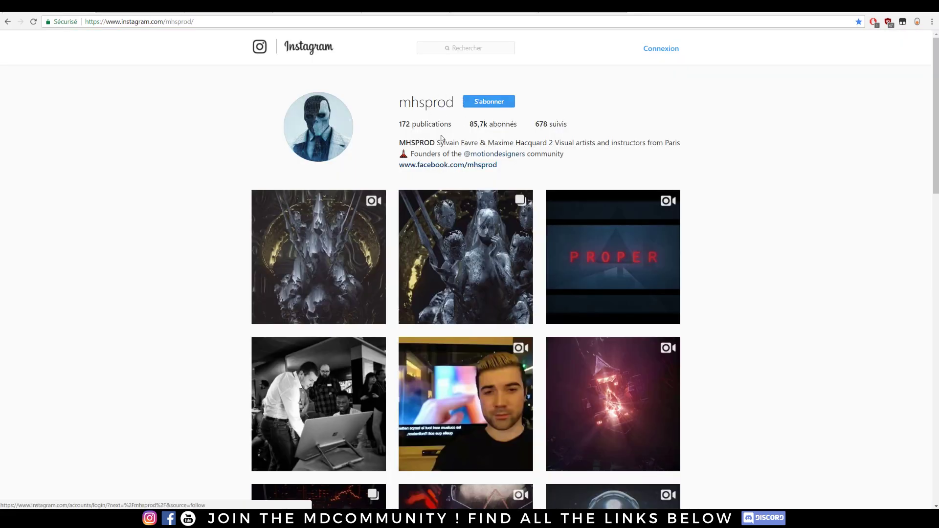
left_click(405, 13)
scroll(503, 139, "up", 5)
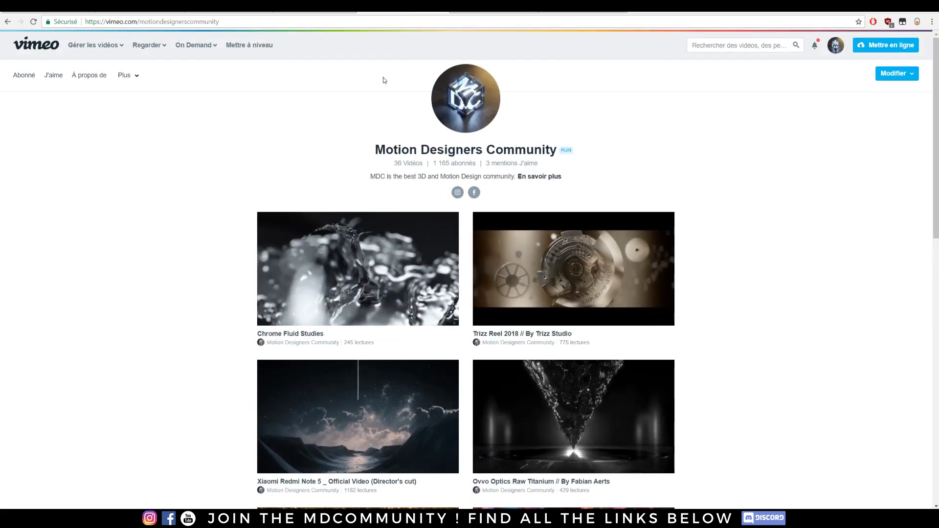
left_click(314, 13)
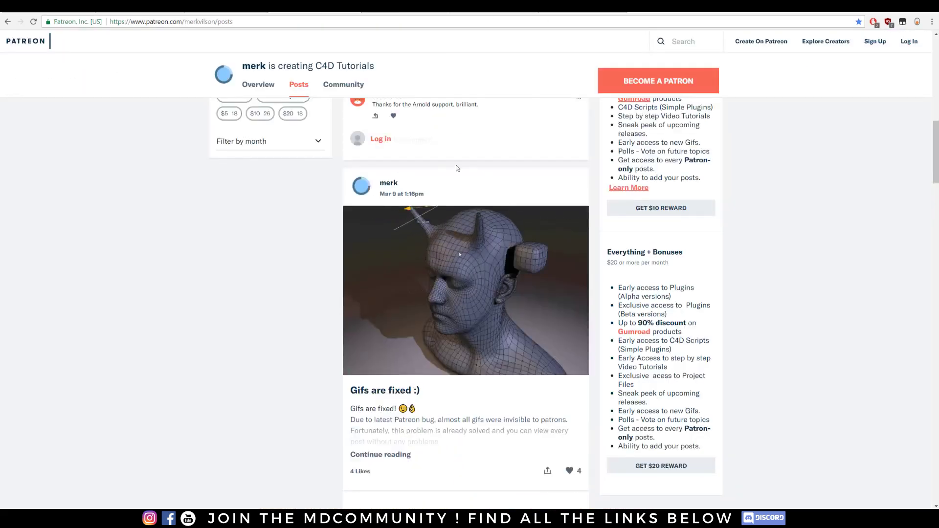
scroll(456, 165, "up", 3)
left_click(514, 11)
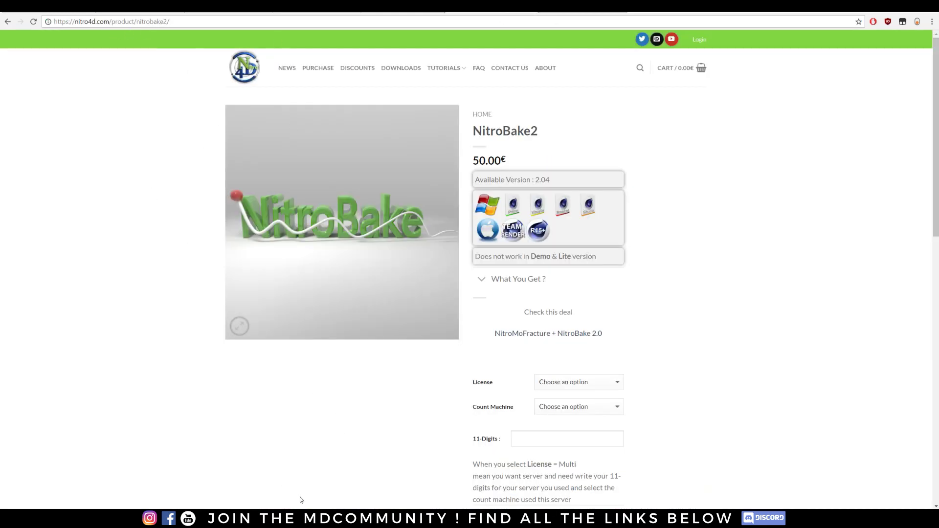
Step: Return to Cinema 4D, close NitroBake and delete the original Subdivision Surface with its Extract2 mesh and deformers
left_click(270, 480)
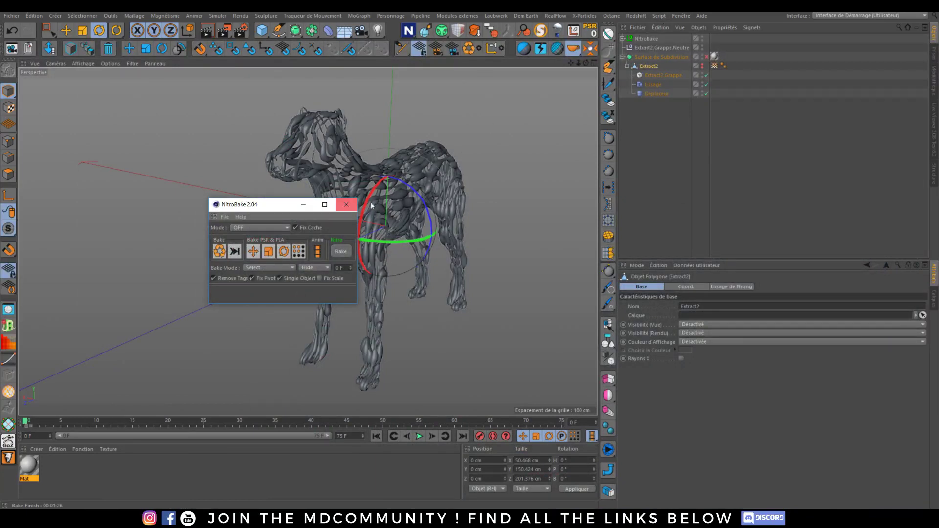
left_click(346, 204)
left_click(662, 57)
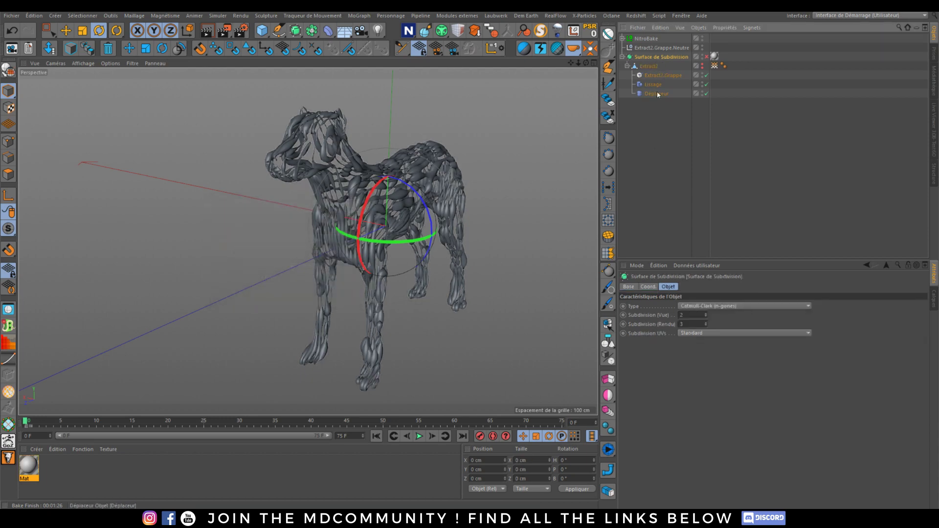
key("Delete")
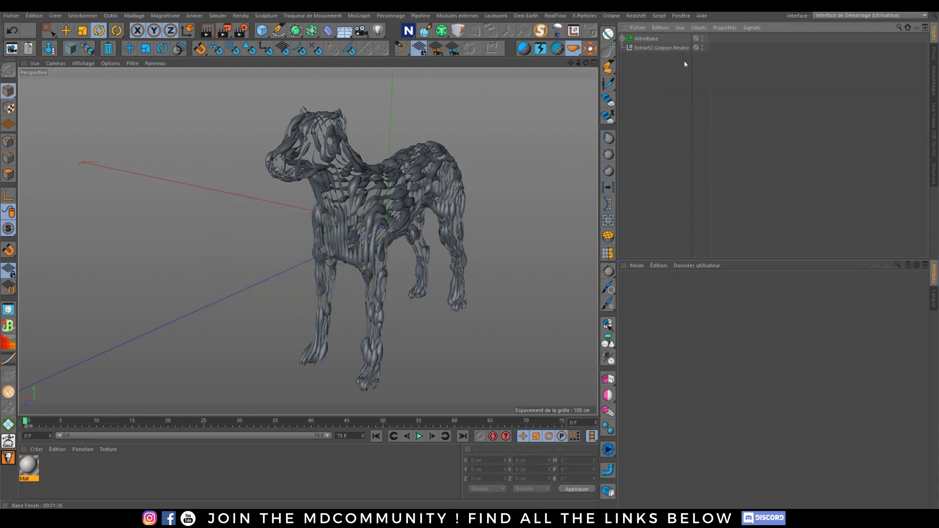
Step: Preview the baked NitroBake animation and inspect the baked dog from closer up
left_click(623, 38)
left_click(622, 39)
left_click(419, 436)
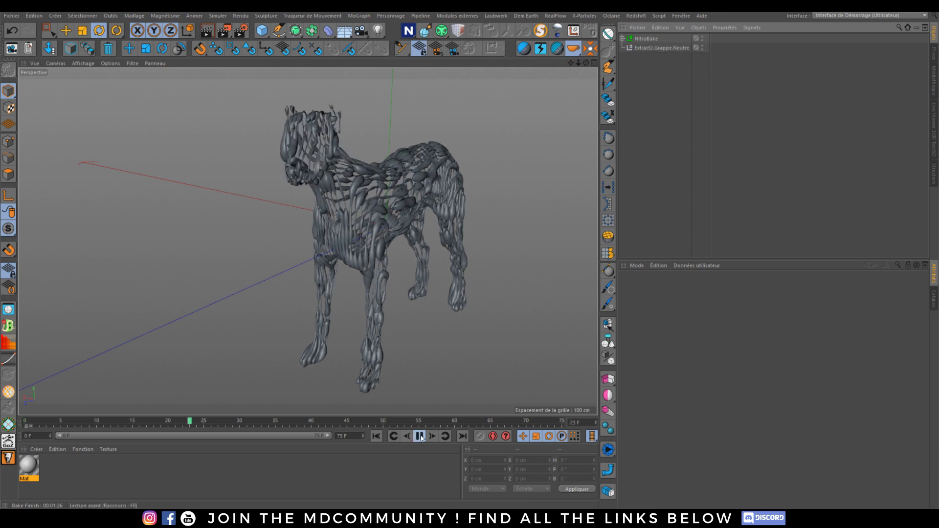
left_click(419, 437)
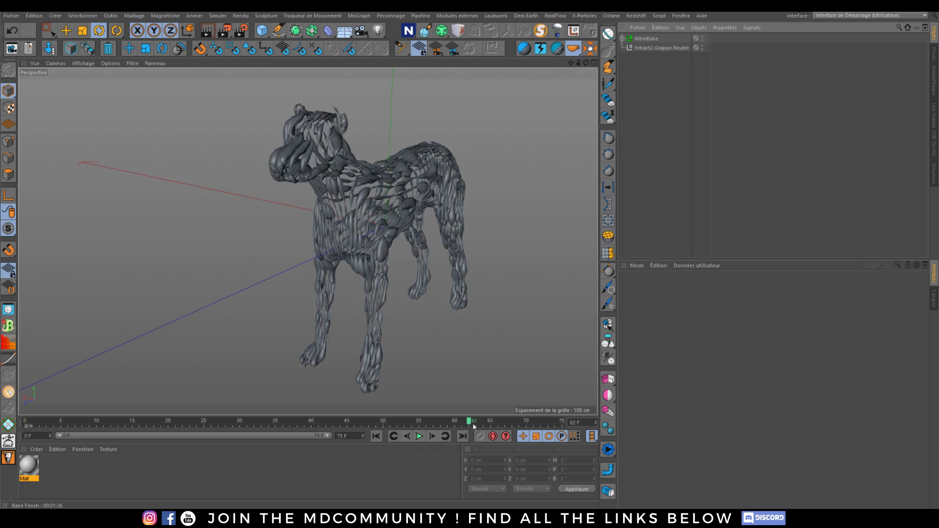
key("shift+f")
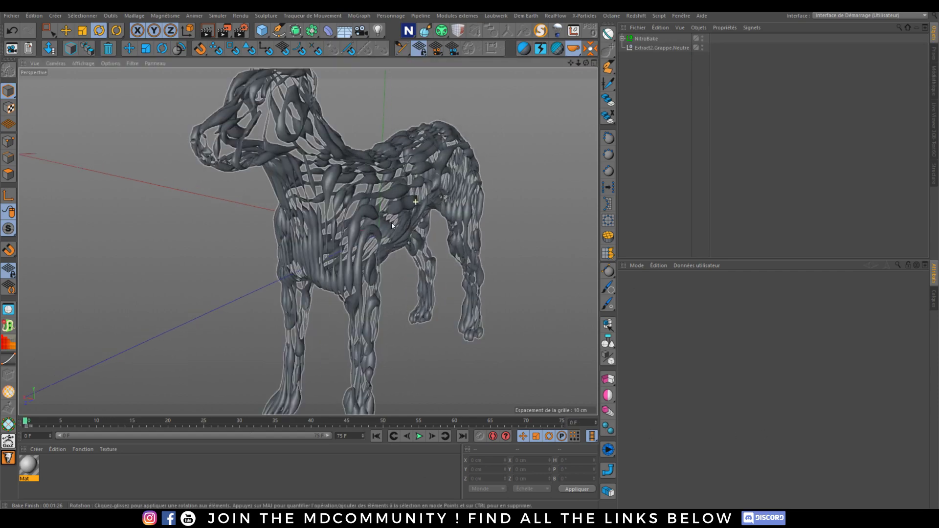
mouse_move(392, 194)
left_mouse_down("alt")
mouse_move(372, 177)
mouse_move(383, 168)
mouse_move(455, 207)
mouse_move(593, 218)
mouse_move(376, 184)
left_mouse_up("alt")
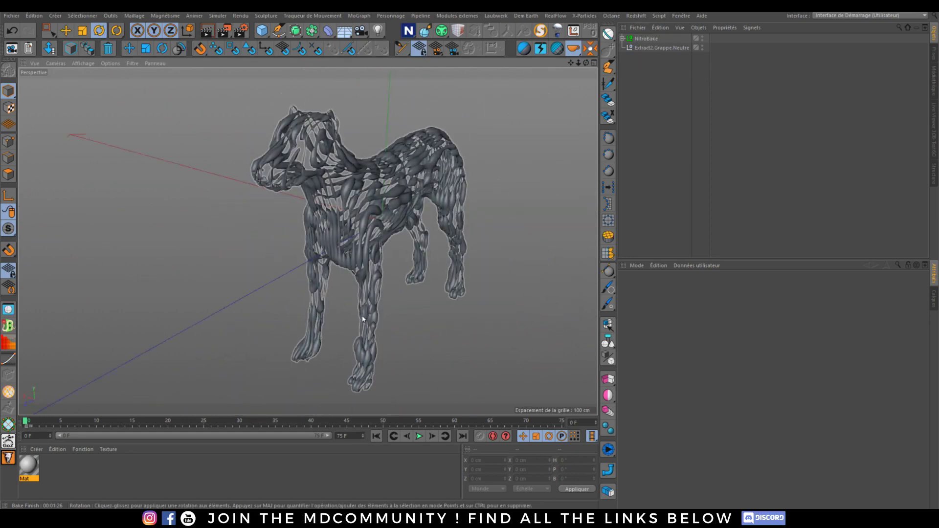
left_click(419, 436)
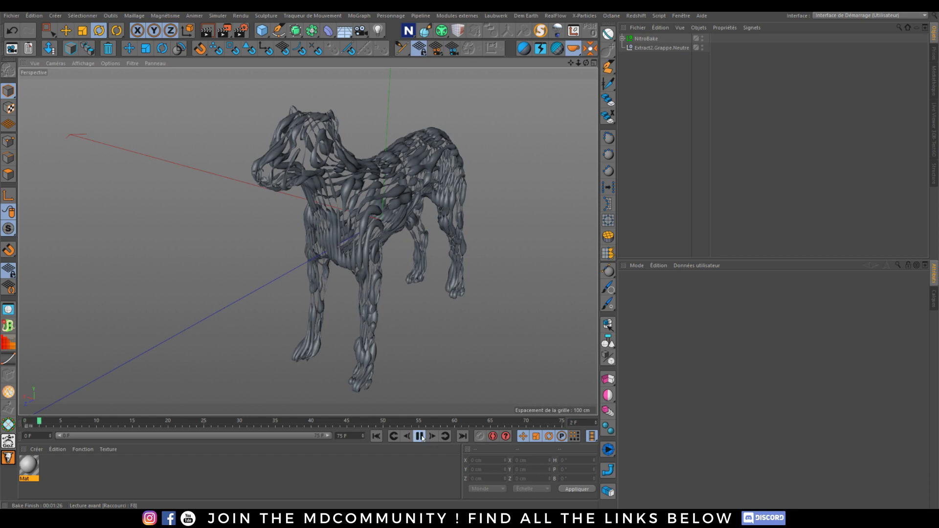
Step: Switch to the open Max dog.c4d scene and display its Octane render in the Live Viewer
left_click(681, 16)
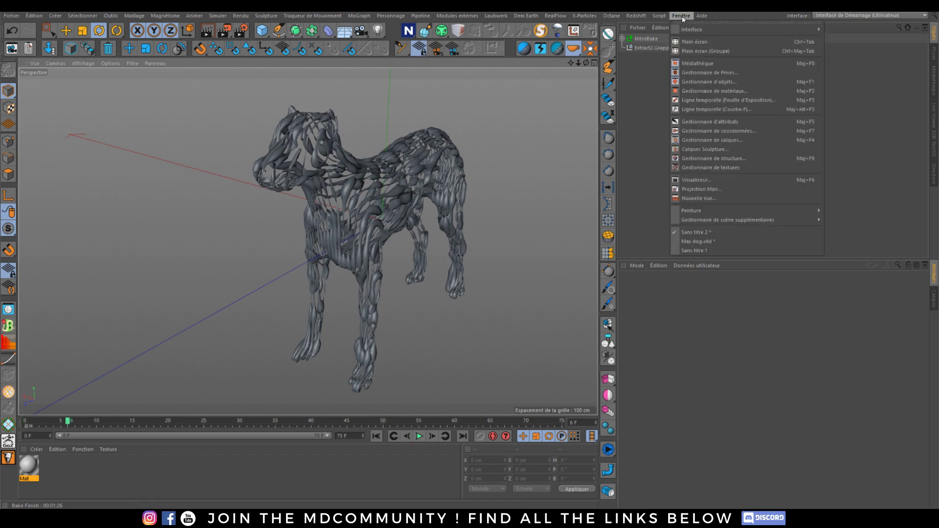
mouse_move(699, 221)
left_click(697, 242)
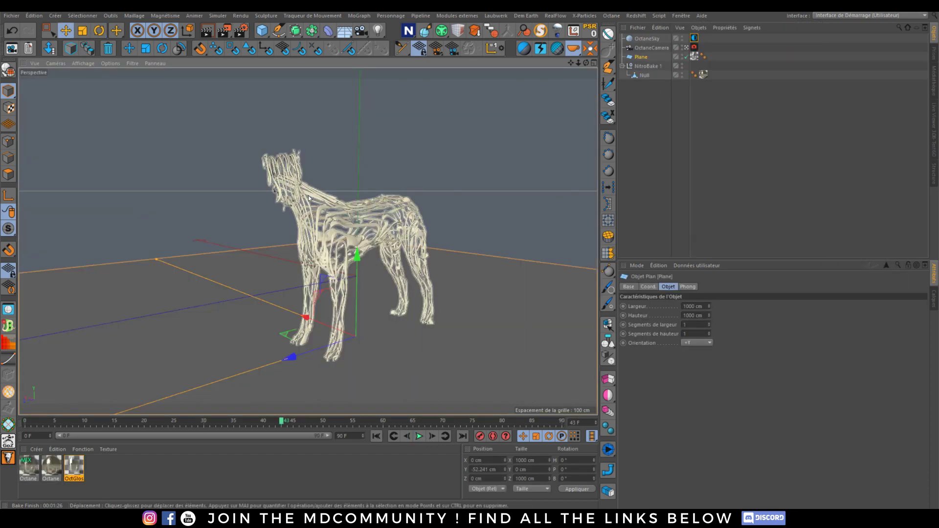
left_click(934, 130)
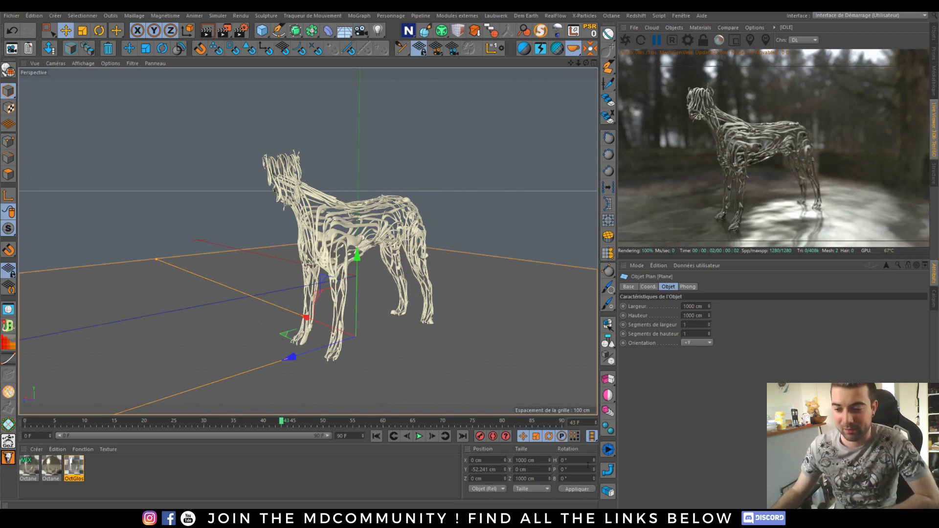
Step: Switch to Discord to view the Motion Designers Community's general channel
key("alt+Tab")
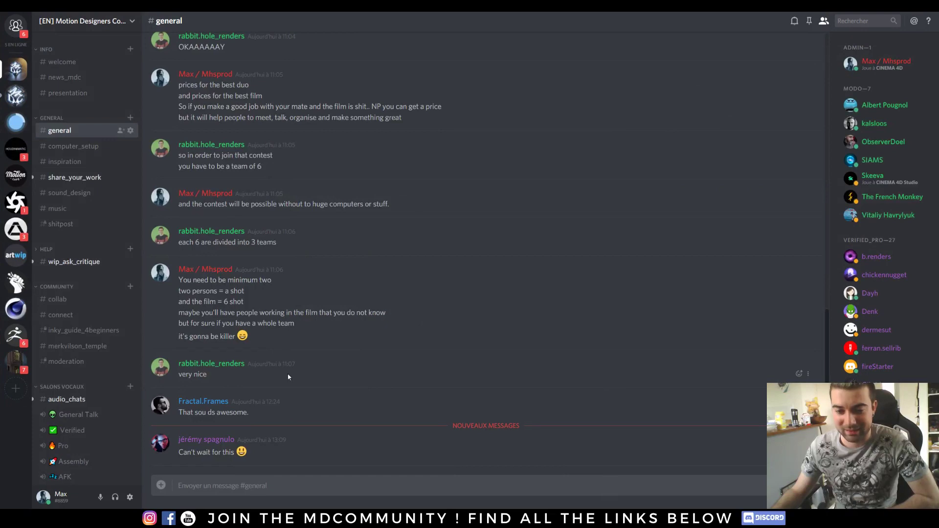